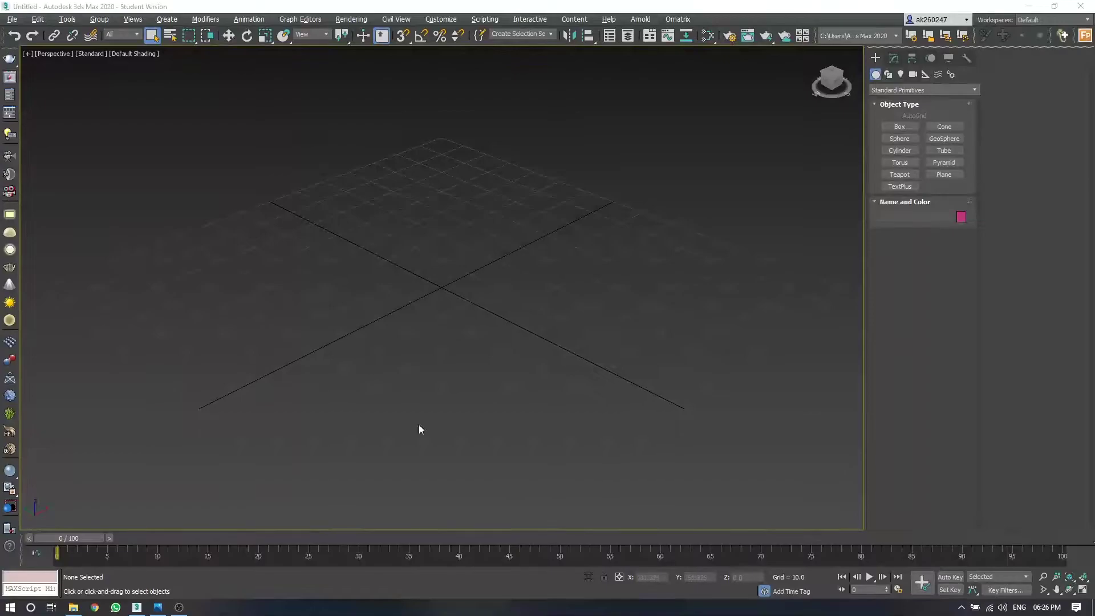
- Draw a flat box, convert it to Editable Poly and chamfer its four vertical corner edges
{"action": "left_click", "coordinate": [888, 127]}
{"action": "left_click_drag", "start_coordinate": [269, 286], "coordinate": [678, 235]}
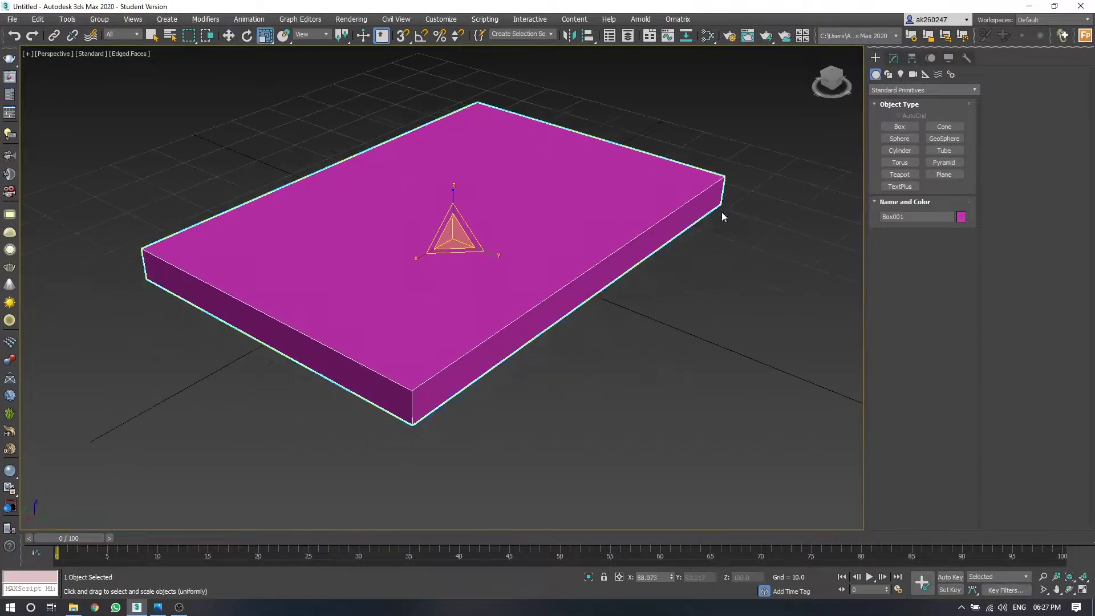
{"action": "right_click", "coordinate": [604, 199]}
{"action": "left_click", "coordinate": [747, 328]}
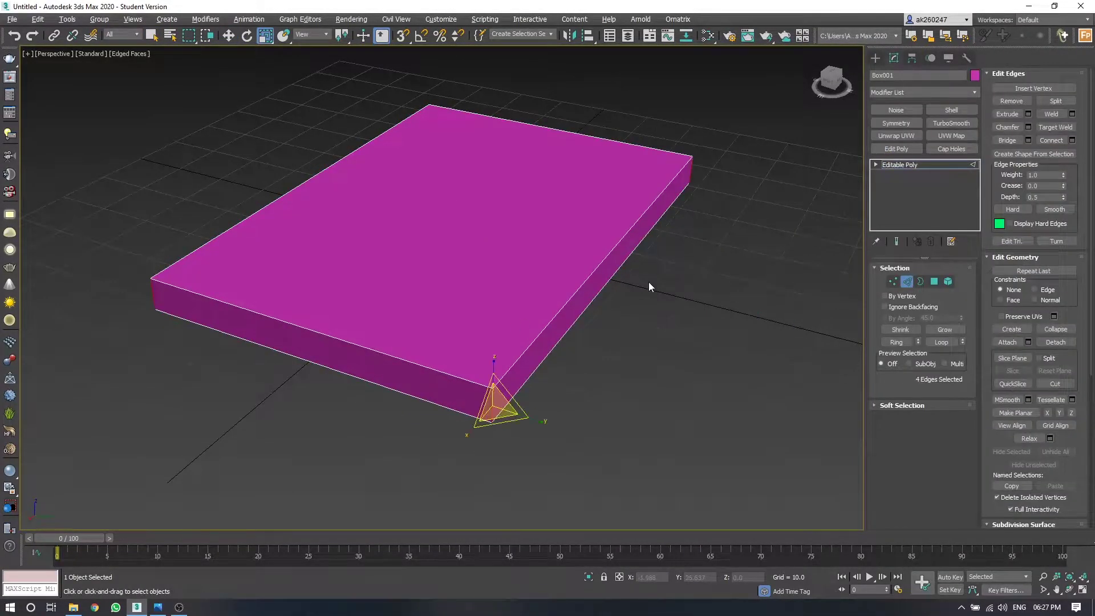
{"action": "left_click", "coordinate": [1028, 127]}
{"action": "left_click_drag", "start_coordinate": [451, 296], "coordinate": [768, 155]}
{"action": "key", "text": "z"}
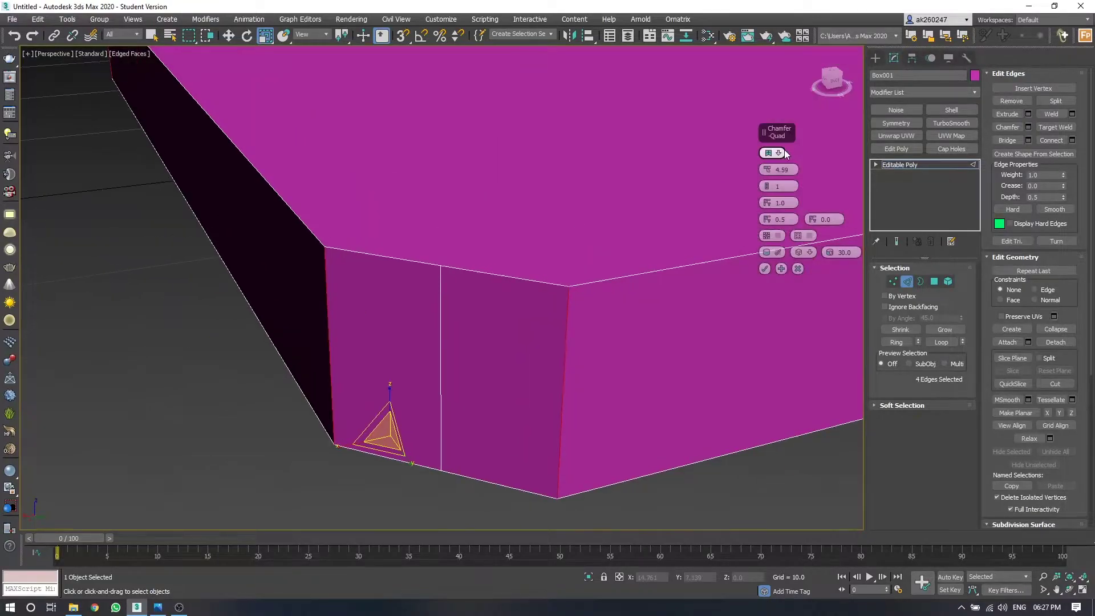
{"action": "scroll", "coordinate": [436, 308], "scroll_direction": "down", "scroll_amount": 5}
{"action": "middle_click_drag", "start_coordinate": [435, 308], "coordinate": [494, 268], "text": "alt"}
{"action": "key", "text": "4"}
{"action": "left_click", "coordinate": [573, 262]}
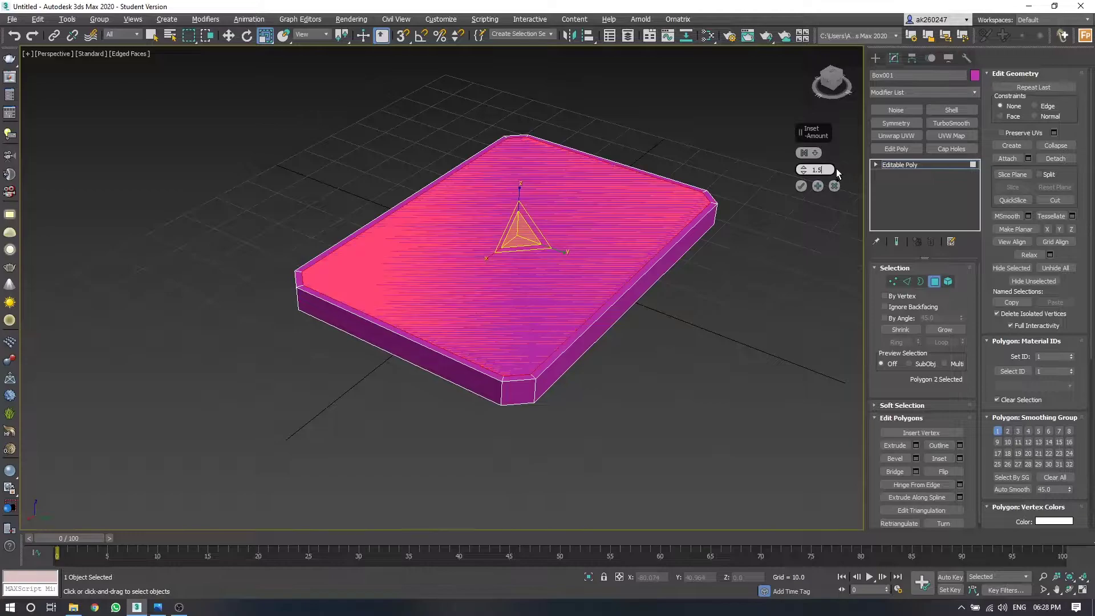
- Inset the top polygon and extrude it upward into the tall chest body
{"action": "left_click", "coordinate": [802, 186]}
{"action": "scroll", "coordinate": [557, 325], "scroll_direction": "up", "scroll_amount": 2}
{"action": "key", "text": "w"}
{"action": "middle_click_drag", "start_coordinate": [774, 419], "coordinate": [628, 342], "text": "alt"}
{"action": "left_click_drag", "start_coordinate": [535, 276], "coordinate": [535, 228]}
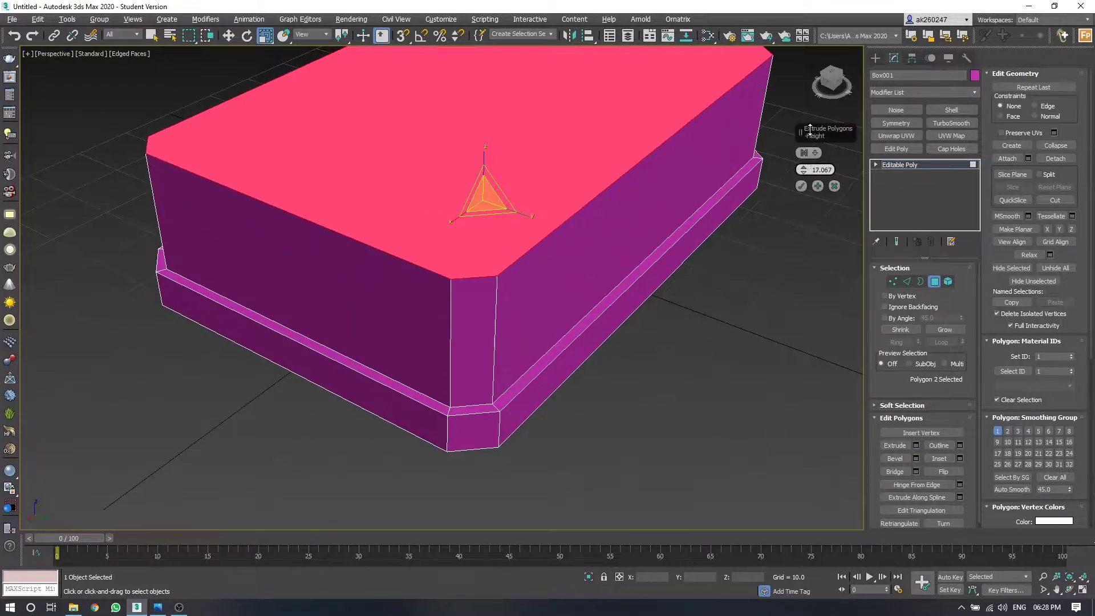
{"action": "scroll", "coordinate": [535, 276], "scroll_direction": "up", "scroll_amount": 3}
{"action": "key", "text": "2"}
{"action": "middle_click_drag", "start_coordinate": [572, 261], "coordinate": [597, 343], "text": "alt"}
- Connect the selected long-side edges into a new vertical loop and slide it into place
{"action": "right_click", "coordinate": [656, 308]}
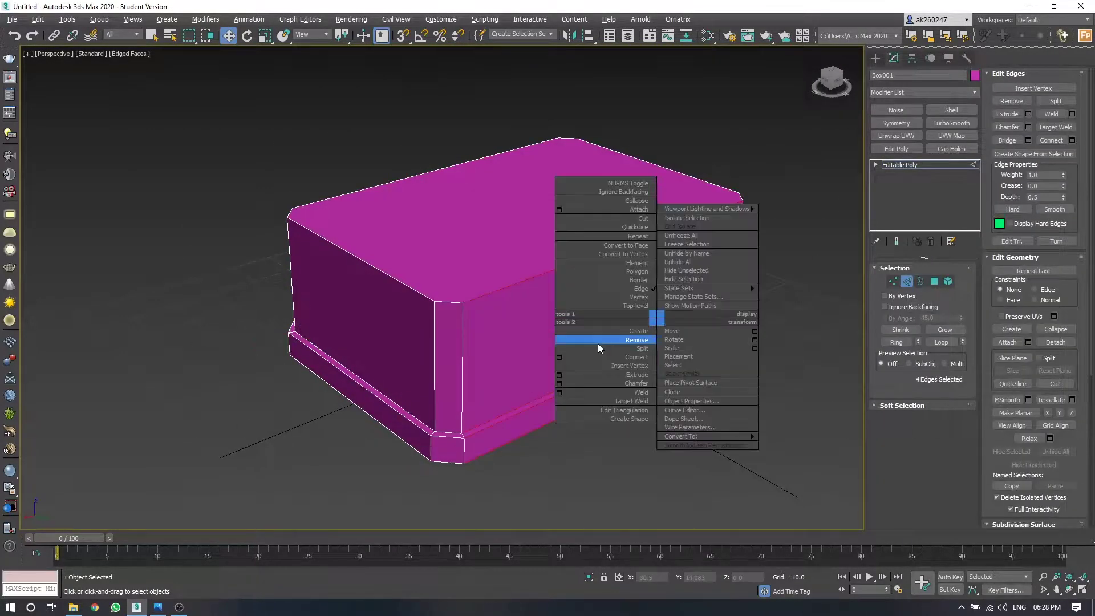
{"action": "left_click", "coordinate": [598, 344]}
{"action": "left_click_drag", "start_coordinate": [804, 189], "coordinate": [805, 185]}
{"action": "middle_click_drag", "start_coordinate": [577, 339], "coordinate": [655, 320], "text": "alt"}
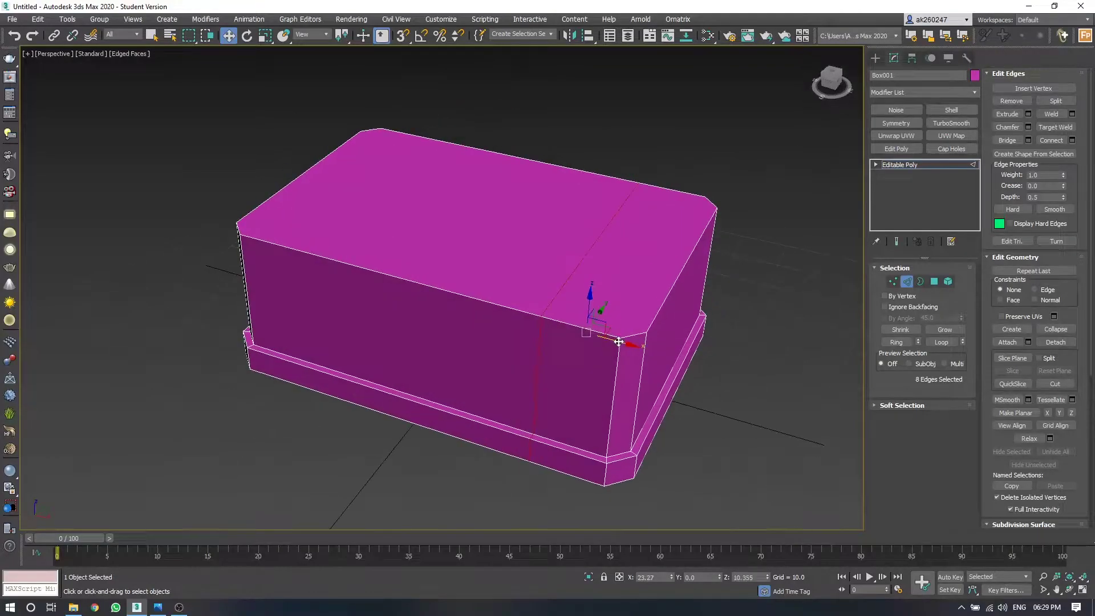
{"action": "key", "text": "f"}
- Connect a second vertical edge loop, then select the far side's edges
{"action": "right_click", "coordinate": [520, 226]}
{"action": "left_click", "coordinate": [429, 259]}
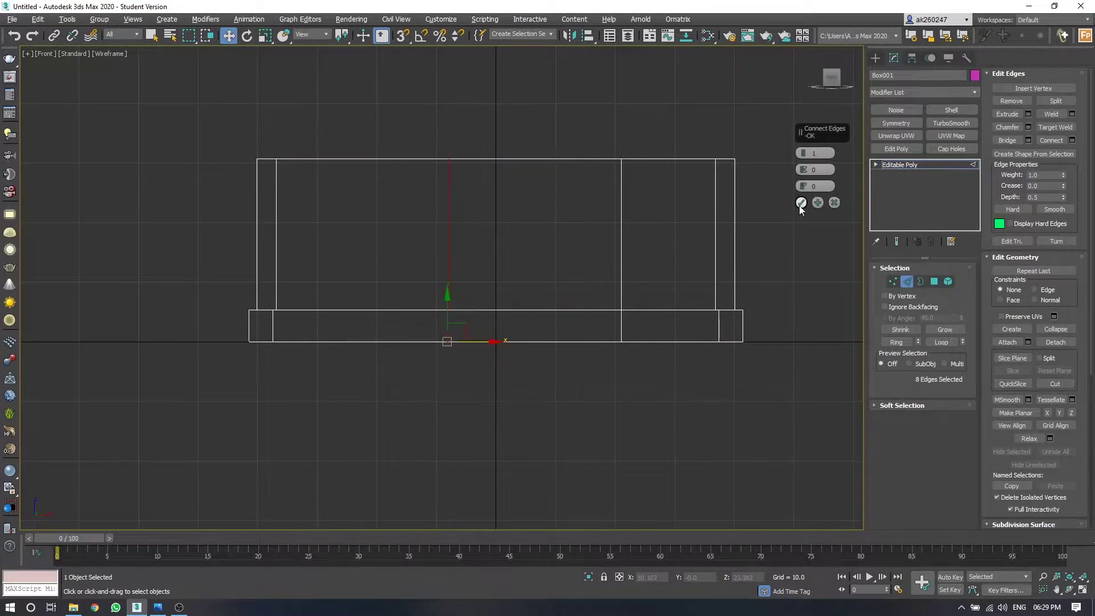
{"action": "key", "text": "p"}
{"action": "key", "text": "f"}
{"action": "key", "text": "p"}
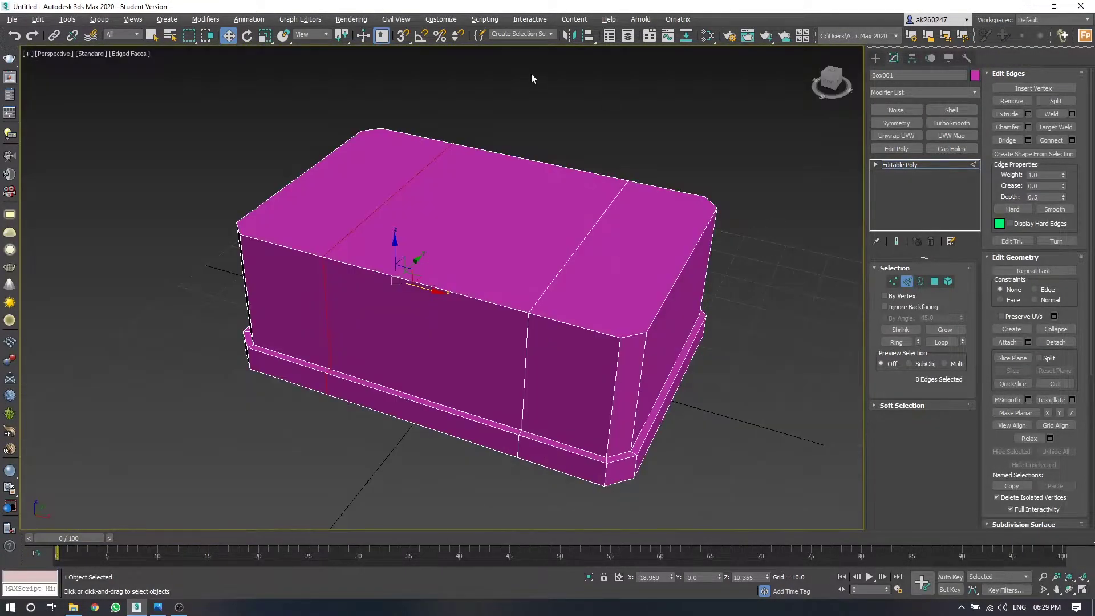
{"action": "mouse_move", "coordinate": [530, 73]}
{"action": "middle_mouse_down", "text": "alt"}
{"action": "mouse_move", "coordinate": [455, 189]}
{"action": "mouse_move", "coordinate": [581, 276]}
{"action": "middle_mouse_up", "text": "alt"}
{"action": "mouse_move", "coordinate": [860, 380]}
{"action": "middle_mouse_down", "text": "alt"}
{"action": "mouse_move", "coordinate": [433, 281]}
{"action": "mouse_move", "coordinate": [516, 304]}
{"action": "middle_mouse_up", "text": "alt"}
{"action": "double_click", "coordinate": [433, 281], "text": "ctrl"}
- Extrude the two narrow side strips outward as brackets, lowering the height slightly
{"action": "key", "text": "f"}
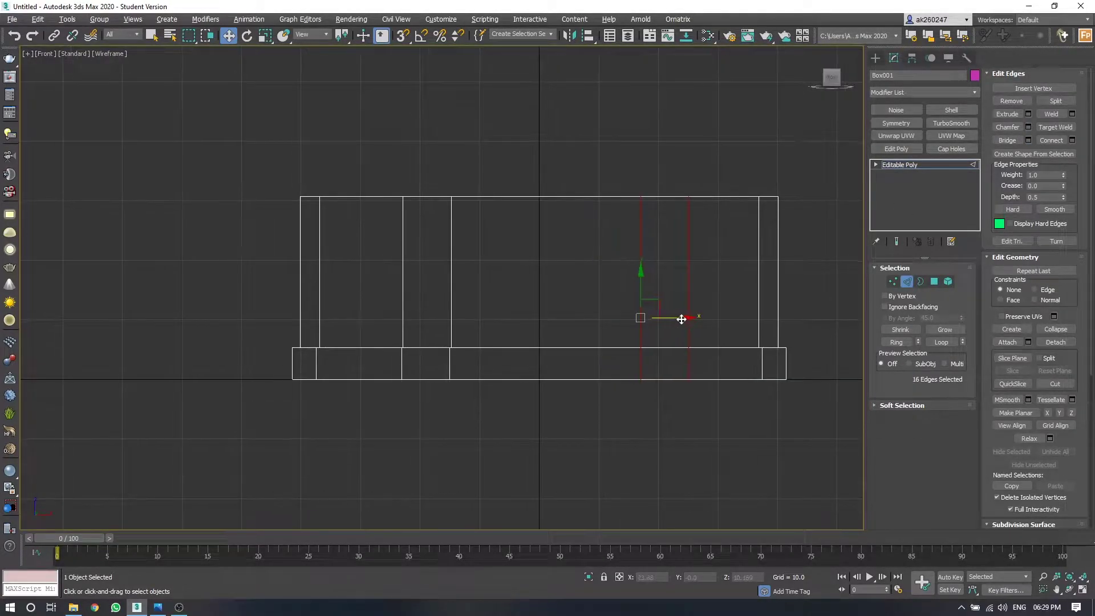
{"action": "key", "text": "p"}
{"action": "key", "text": "4"}
{"action": "scroll", "coordinate": [540, 361], "scroll_direction": "up", "scroll_amount": 5}
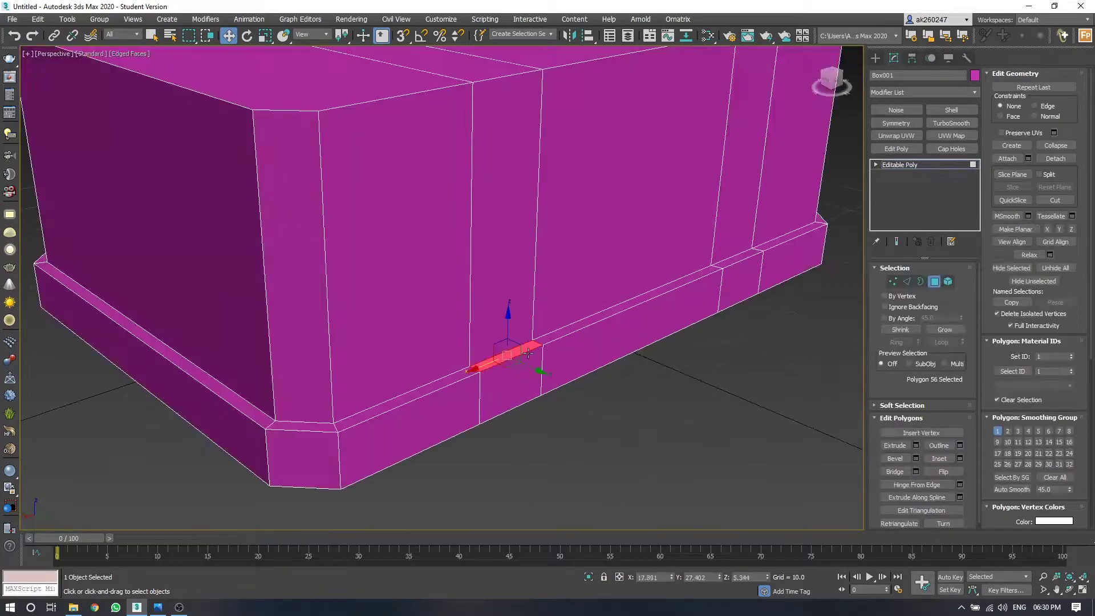
{"action": "scroll", "coordinate": [814, 449], "scroll_direction": "up", "scroll_amount": 2}
{"action": "left_click", "coordinate": [915, 446]}
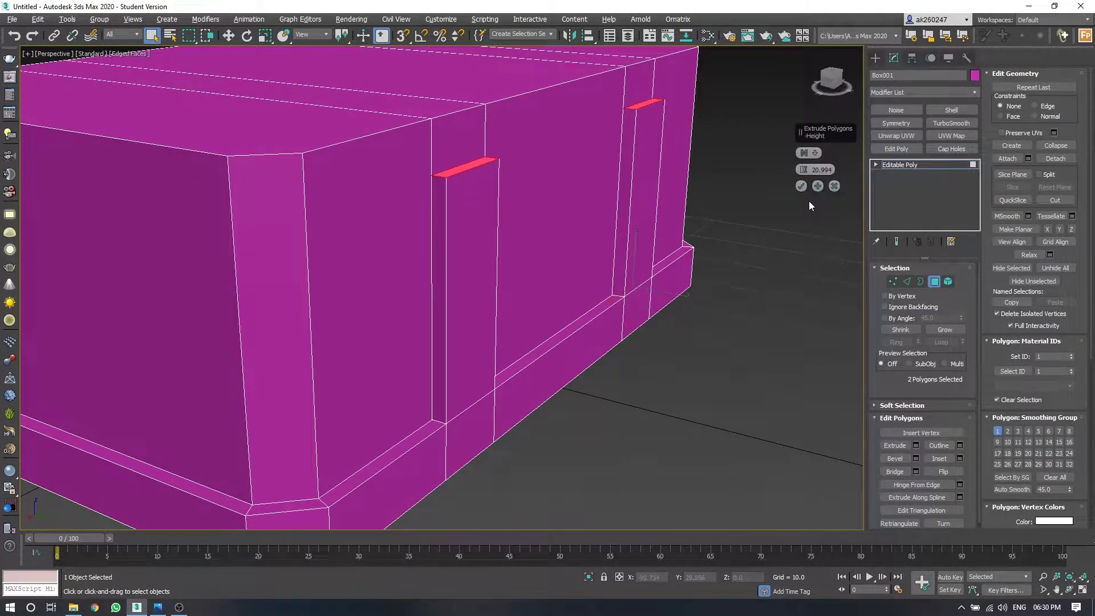
{"action": "scroll", "coordinate": [809, 204], "scroll_direction": "down", "scroll_amount": 5}
{"action": "scroll", "coordinate": [807, 188], "scroll_direction": "up", "scroll_amount": 3}
{"action": "left_click_drag", "start_coordinate": [803, 169], "coordinate": [803, 166]}
- Select the strip top polygons and connect a new horizontal edge loop across the body
{"action": "left_click", "coordinate": [422, 142]}
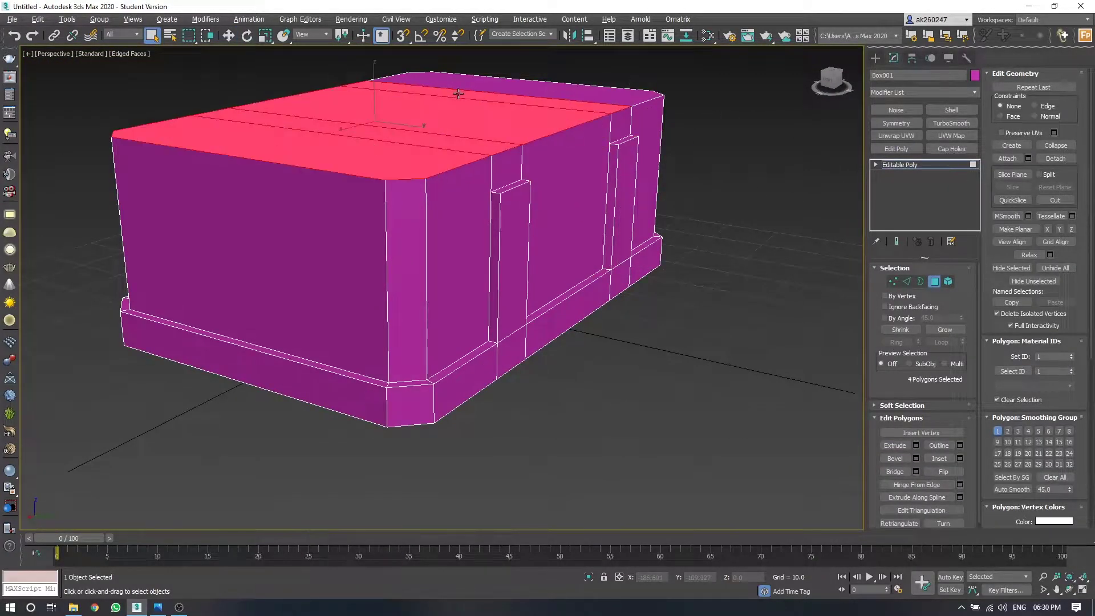
{"action": "key", "text": "w"}
{"action": "middle_click_drag", "start_coordinate": [451, 172], "coordinate": [514, 183], "text": "alt"}
{"action": "left_click", "coordinate": [516, 236]}
{"action": "left_click", "coordinate": [652, 200], "text": "ctrl"}
{"action": "scroll", "coordinate": [652, 200], "scroll_direction": "up", "scroll_amount": 5}
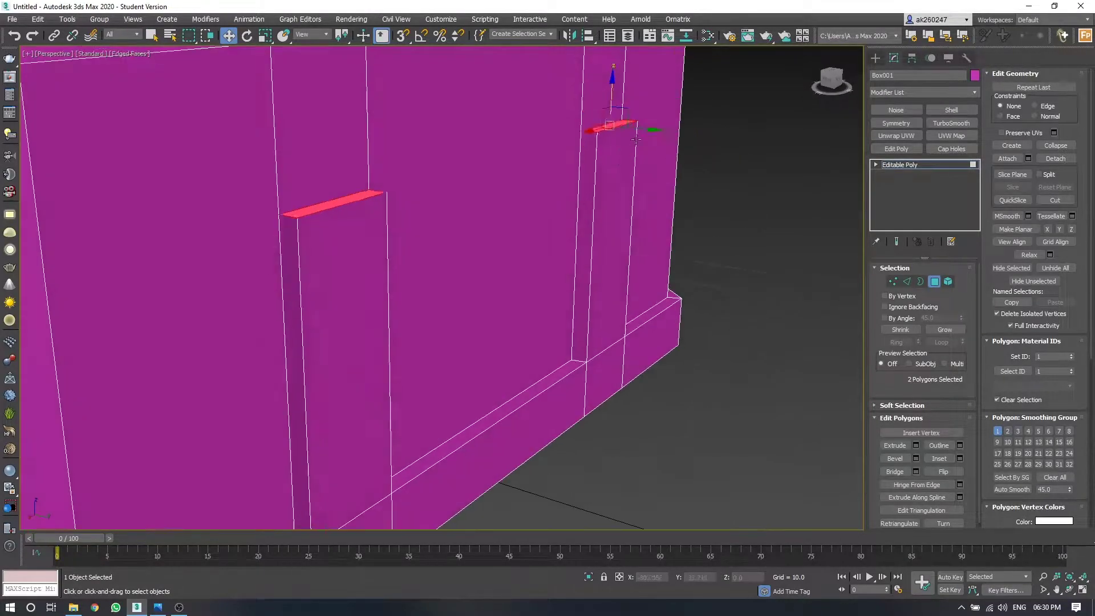
{"action": "middle_click_drag", "start_coordinate": [652, 200], "coordinate": [552, 118], "text": "alt"}
{"action": "left_click", "coordinate": [552, 118], "text": "ctrl"}
{"action": "scroll", "coordinate": [553, 118], "scroll_direction": "down", "scroll_amount": 5}
{"action": "key", "text": "2"}
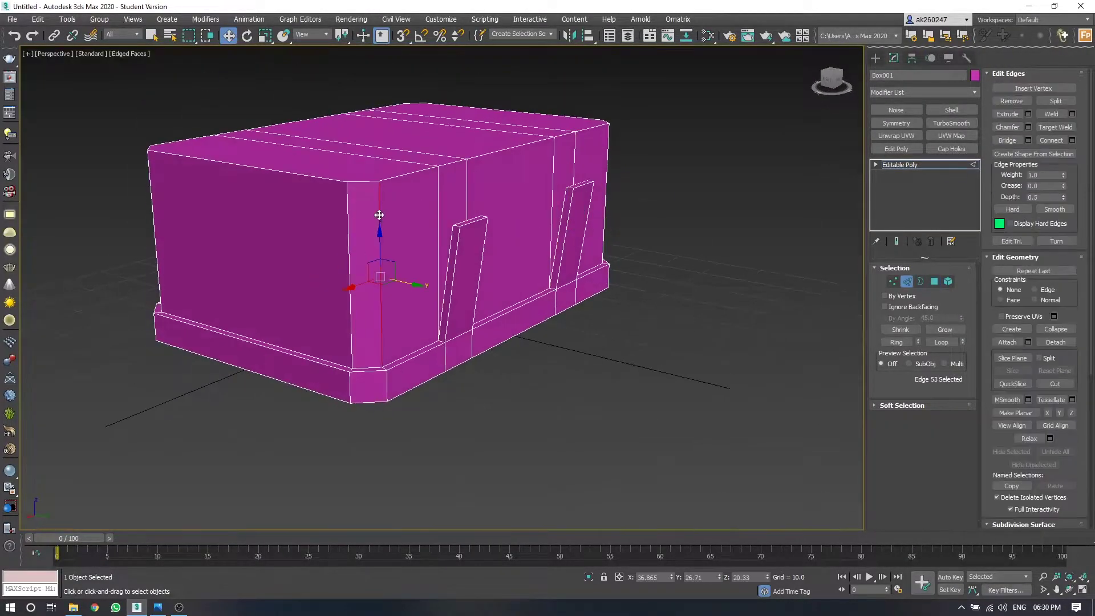
{"action": "key", "text": "ctrl+shift+e"}
{"action": "key", "text": "alt+w"}
{"action": "key", "text": "alt+w"}
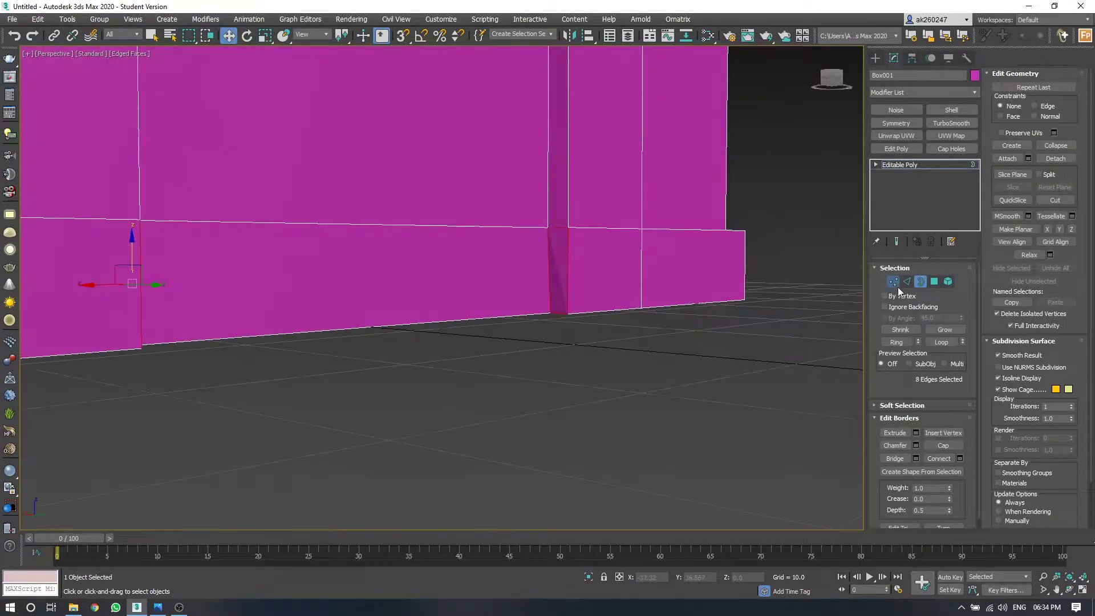
- Enter vertex sub-object mode on the chest to reshape the bracket posts
{"action": "left_click", "coordinate": [895, 283]}
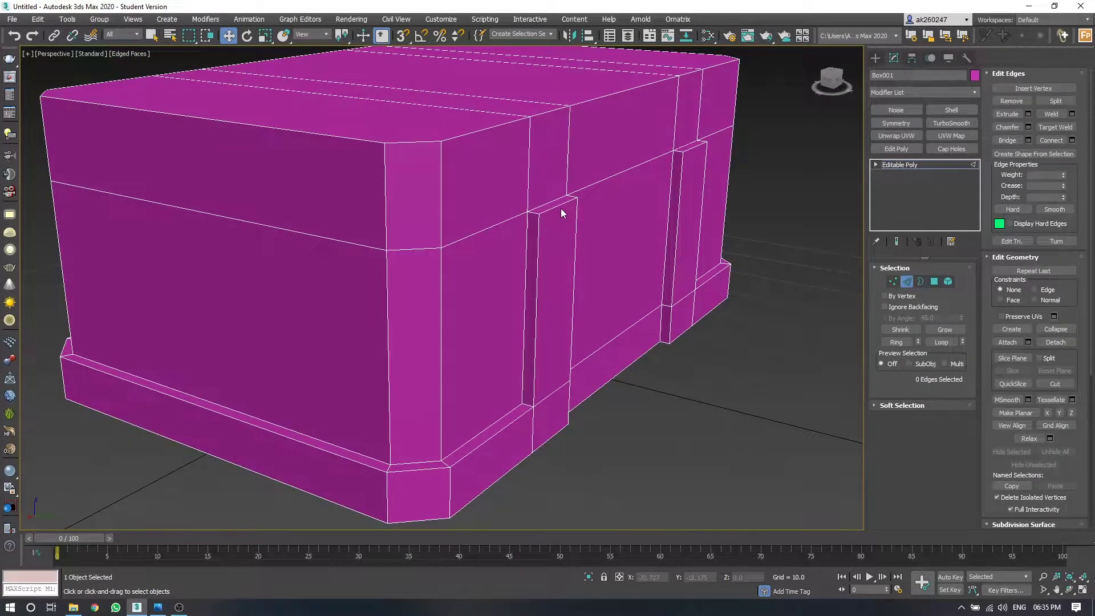
- Connect a new edge loop around the body and extrude the two post-top polygons
{"action": "double_click", "coordinate": [386, 189]}
{"action": "key", "text": "ctrl+shift+e"}
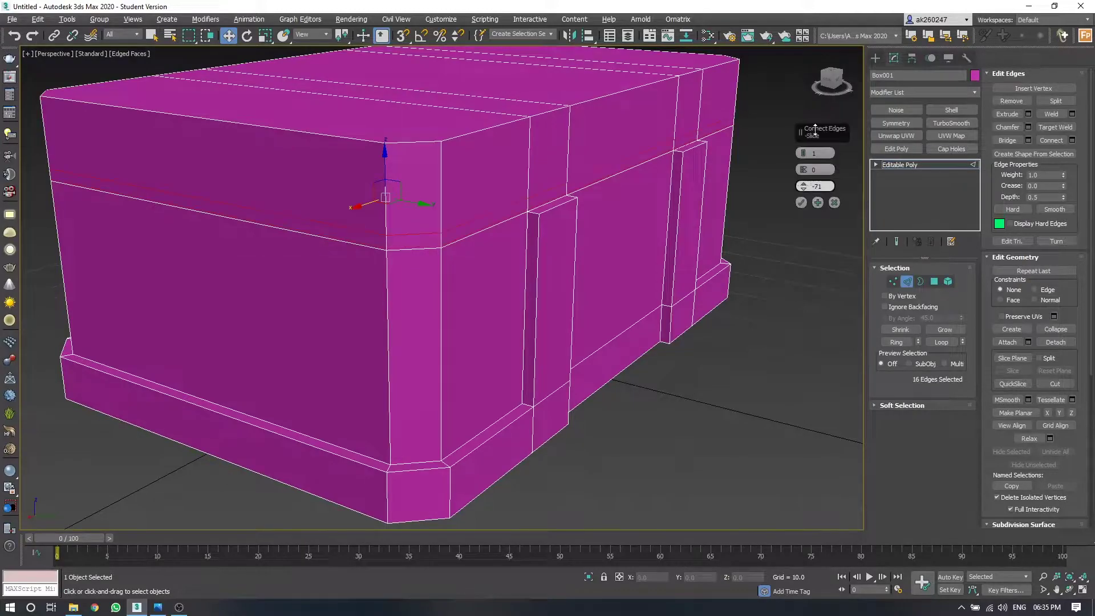
{"action": "key", "text": "4"}
{"action": "left_click", "coordinate": [917, 446]}
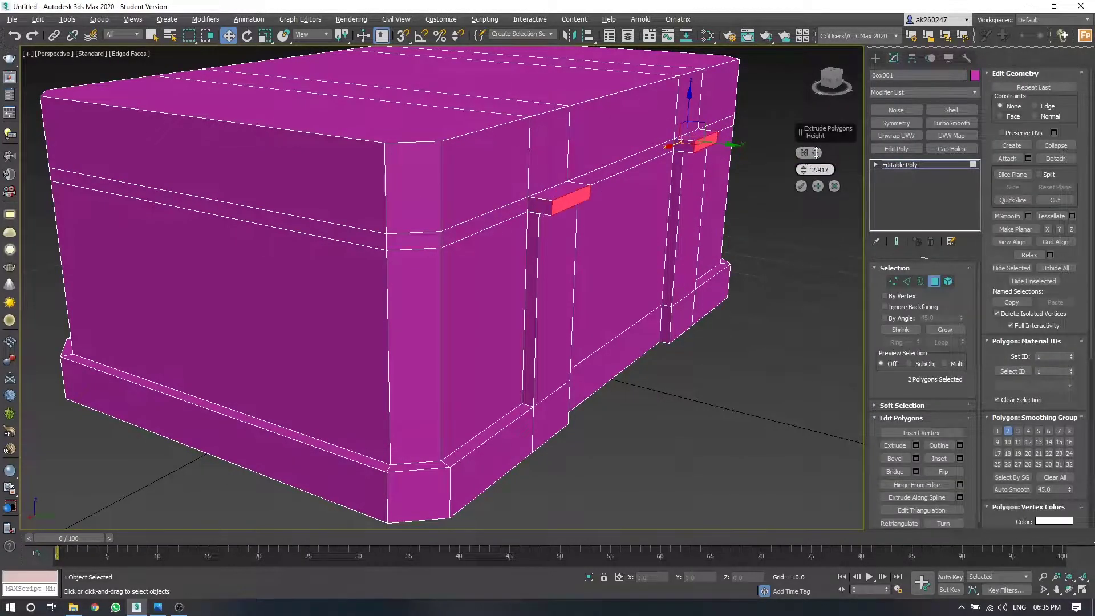
{"action": "left_click", "coordinate": [801, 186]}
{"action": "scroll", "coordinate": [570, 217], "scroll_direction": "up", "scroll_amount": 3}
{"action": "middle_click_drag", "start_coordinate": [570, 217], "coordinate": [545, 204], "text": "alt"}
- Chamfer the edges of the extruded bracket caps
{"action": "key", "text": "2"}
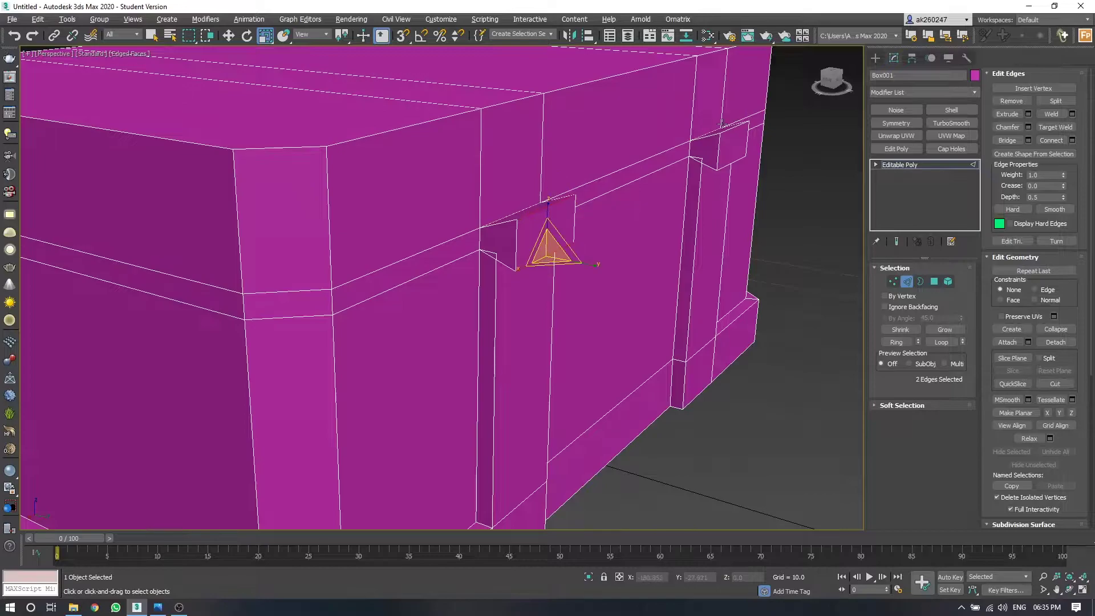
{"action": "left_click", "coordinate": [1029, 128]}
{"action": "left_click", "coordinate": [765, 268]}
{"action": "scroll", "coordinate": [557, 176], "scroll_direction": "down", "scroll_amount": 2}
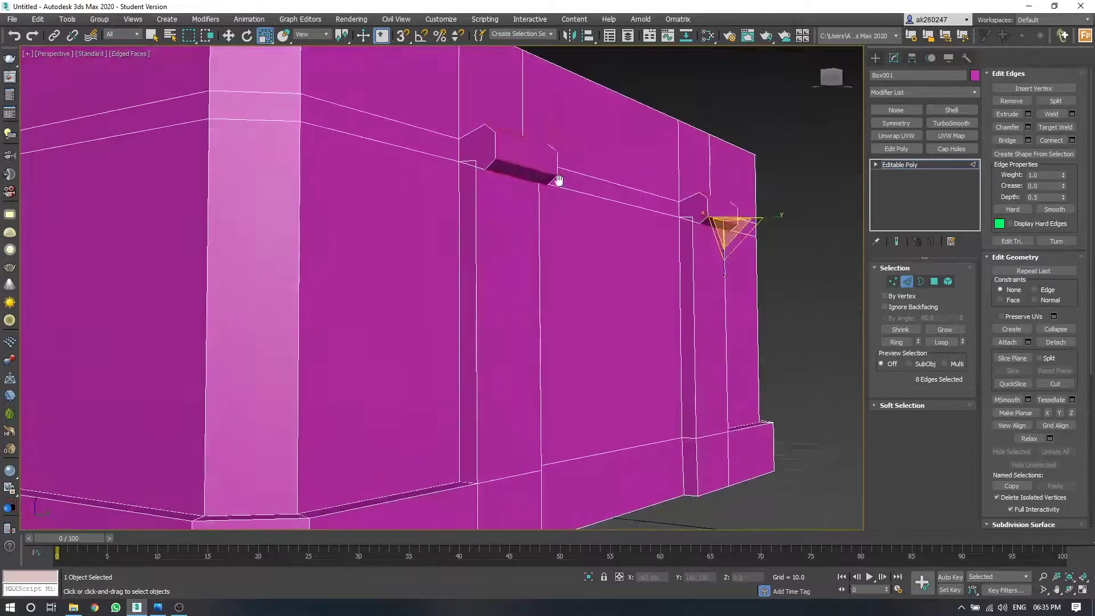
{"action": "key", "text": "w"}
{"action": "mouse_move", "coordinate": [557, 176]}
{"action": "middle_mouse_down", "text": "alt"}
{"action": "mouse_move", "coordinate": [517, 171]}
{"action": "mouse_move", "coordinate": [542, 196]}
{"action": "middle_mouse_up", "text": "alt"}
{"action": "scroll", "coordinate": [517, 171], "scroll_direction": "up", "scroll_amount": 3}
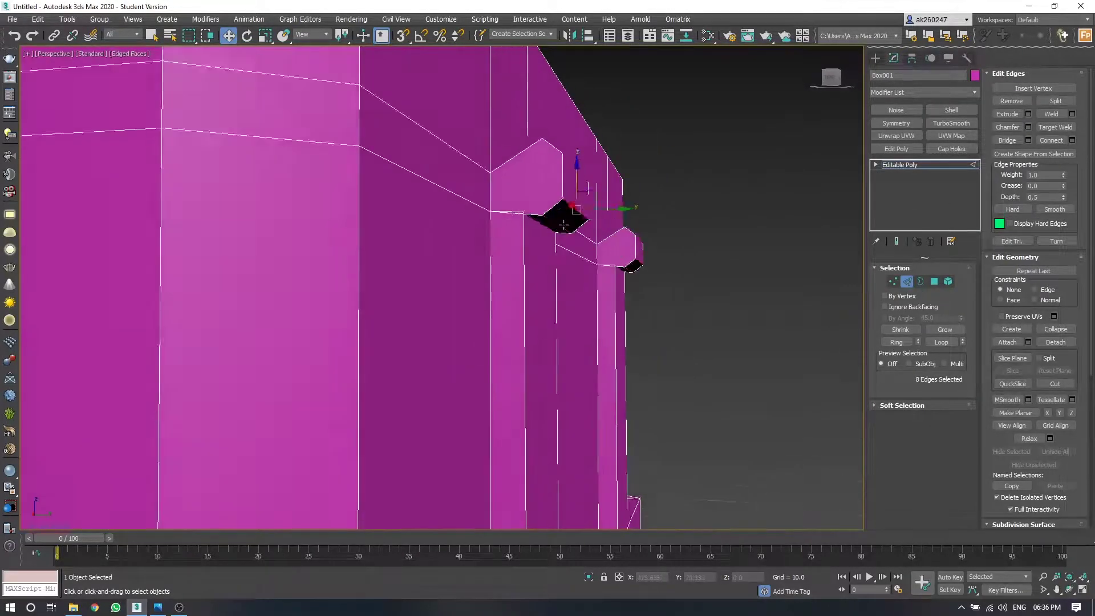
- Check the bracket walls in polygon, edge and vertex modes, then exit sub-object editing
{"action": "key", "text": "4"}
{"action": "scroll", "coordinate": [649, 338], "scroll_direction": "up", "scroll_amount": 3}
{"action": "scroll", "coordinate": [649, 338], "scroll_direction": "down", "scroll_amount": 3}
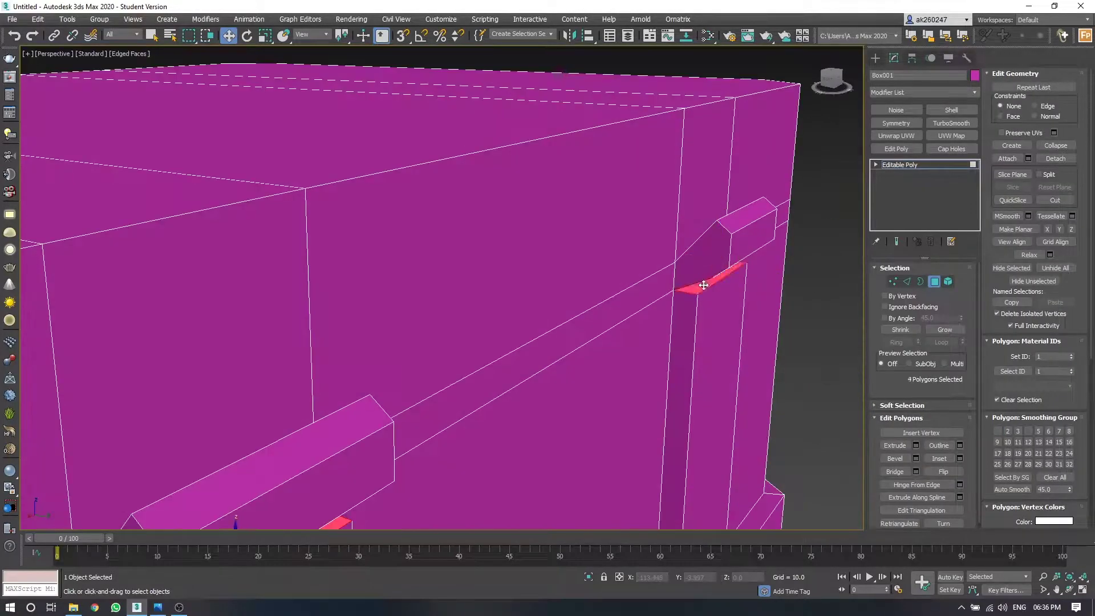
{"action": "mouse_move", "coordinate": [649, 339]}
{"action": "middle_mouse_down", "text": "alt"}
{"action": "mouse_move", "coordinate": [460, 151]}
{"action": "mouse_move", "coordinate": [445, 313]}
{"action": "mouse_move", "coordinate": [514, 297]}
{"action": "mouse_move", "coordinate": [839, 294]}
{"action": "middle_mouse_up", "text": "alt"}
{"action": "key", "text": "2"}
{"action": "key", "text": "1"}
{"action": "scroll", "coordinate": [541, 177], "scroll_direction": "up", "scroll_amount": 3}
{"action": "key", "text": "1"}
{"action": "key", "text": "2"}
{"action": "key", "text": "w"}
{"action": "mouse_move", "coordinate": [668, 273]}
{"action": "middle_mouse_down", "text": "alt"}
{"action": "mouse_move", "coordinate": [558, 325]}
{"action": "mouse_move", "coordinate": [678, 288]}
{"action": "mouse_move", "coordinate": [679, 268]}
{"action": "mouse_move", "coordinate": [860, 296]}
{"action": "middle_mouse_up", "text": "alt"}
{"action": "key", "text": "2"}
{"action": "scroll", "coordinate": [860, 296], "scroll_direction": "down", "scroll_amount": 5}
{"action": "middle_click_drag", "start_coordinate": [712, 273], "coordinate": [745, 263], "text": "alt"}
- Create a thin cylinder rod (radius 0.6) and slide it between the two brackets
{"action": "left_click", "coordinate": [876, 57]}
{"action": "left_click", "coordinate": [900, 150]}
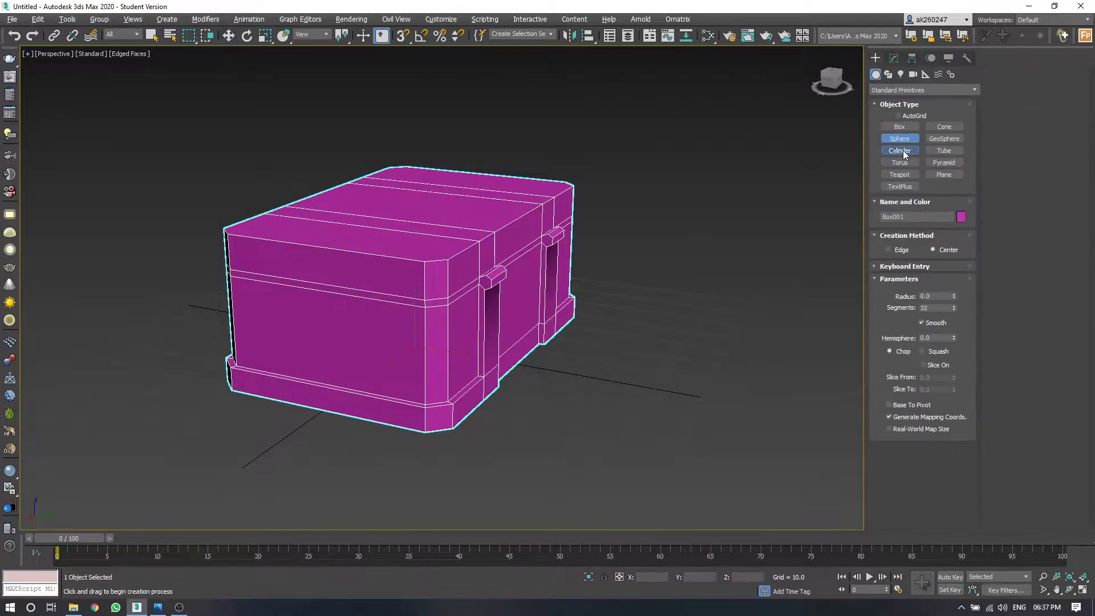
{"action": "left_click_drag", "start_coordinate": [330, 305], "coordinate": [382, 332]}
{"action": "scroll", "coordinate": [513, 257], "scroll_direction": "up", "scroll_amount": 5}
{"action": "left_click", "coordinate": [893, 58]}
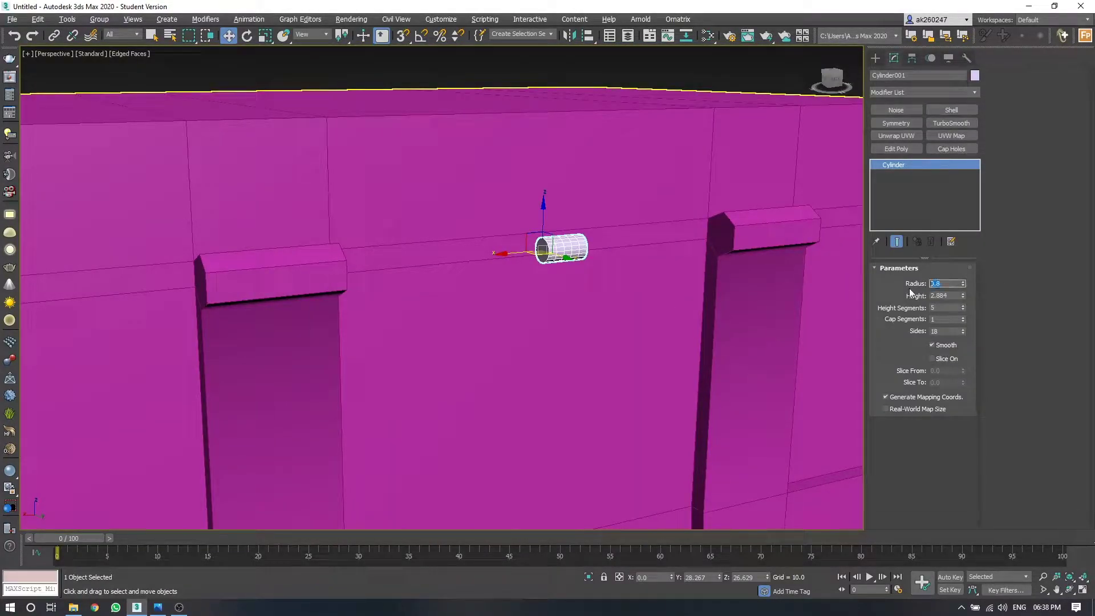
{"action": "left_click_drag", "start_coordinate": [508, 254], "coordinate": [219, 286]}
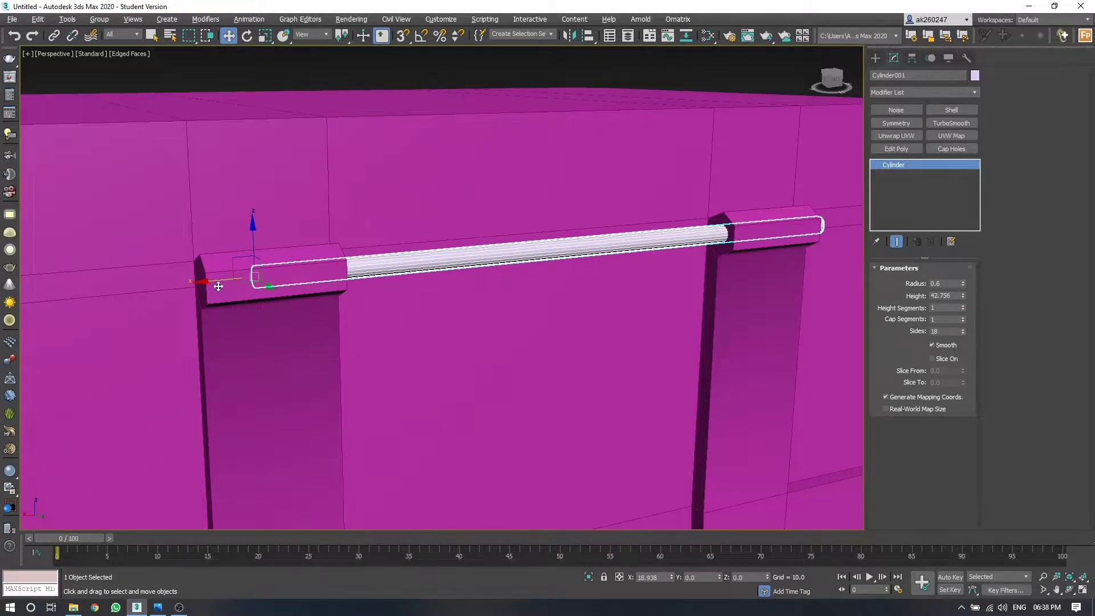
{"action": "scroll", "coordinate": [286, 288], "scroll_direction": "down", "scroll_amount": 3}
{"action": "scroll", "coordinate": [521, 251], "scroll_direction": "down", "scroll_amount": 5}
- Switch to the top view and start drawing a second cylinder
{"action": "key", "text": "alt+w"}
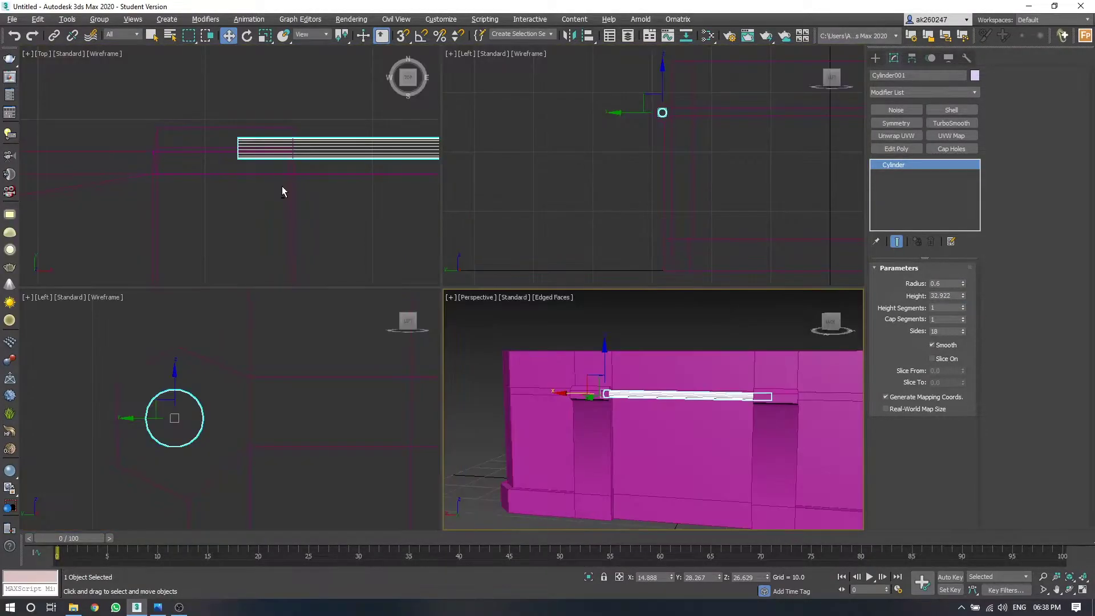
{"action": "key", "text": "alt+w"}
{"action": "key", "text": "alt+w"}
{"action": "scroll", "coordinate": [513, 285], "scroll_direction": "up", "scroll_amount": 3}
{"action": "left_click", "coordinate": [875, 57]}
{"action": "left_click", "coordinate": [899, 150]}
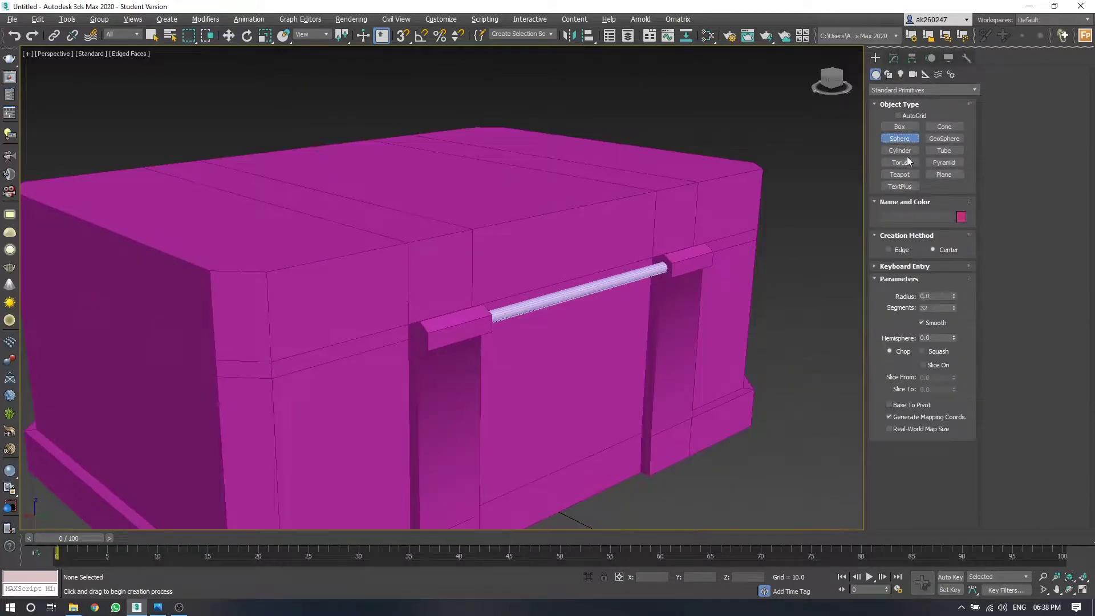
- Draw a second cylinder on the rod's circle in the Left view and centre-align it on the rod
{"action": "key", "text": "w"}
{"action": "key", "text": "l"}
{"action": "left_click", "coordinate": [900, 150]}
{"action": "left_click_drag", "start_coordinate": [331, 304], "coordinate": [381, 342]}
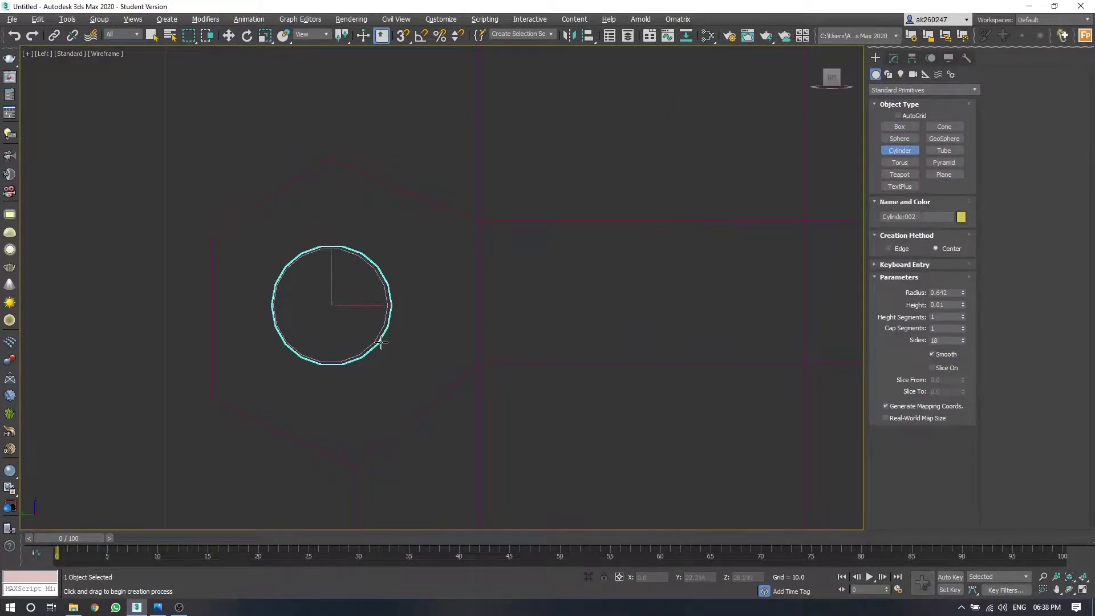
{"action": "left_click_drag", "start_coordinate": [329, 306], "coordinate": [387, 306]}
{"action": "key", "text": "w"}
{"action": "key", "text": "p"}
{"action": "key", "text": "alt+a"}
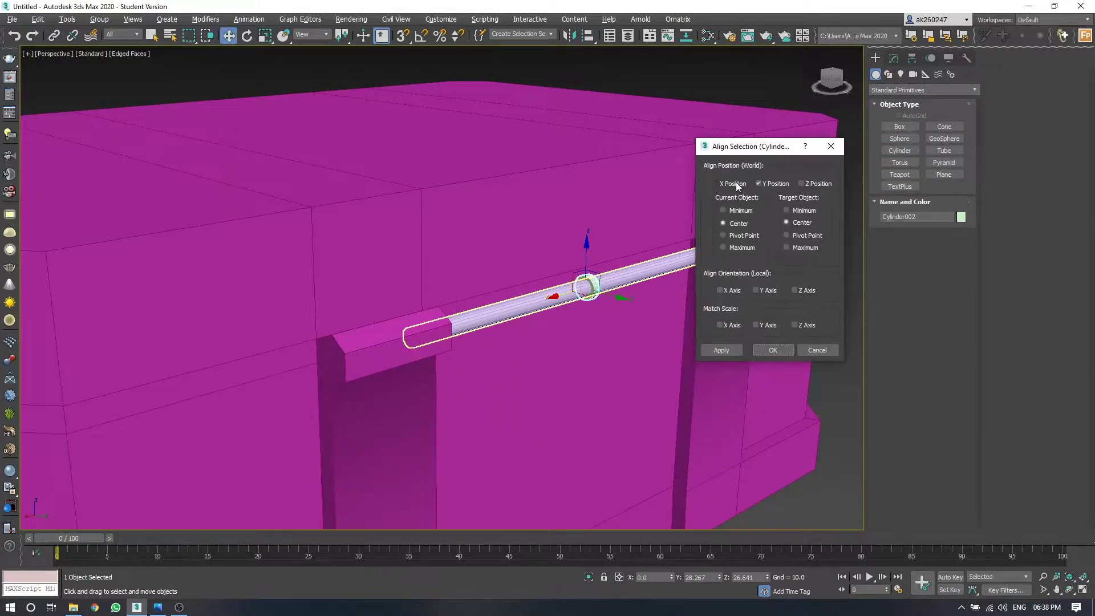
{"action": "left_click", "coordinate": [767, 353]}
- Give the sleeve cylinder 8 sides
{"action": "left_click", "coordinate": [894, 58]}
{"action": "double_click", "coordinate": [946, 331]}
{"action": "type", "text": "8"}
{"action": "key", "text": "Return"}
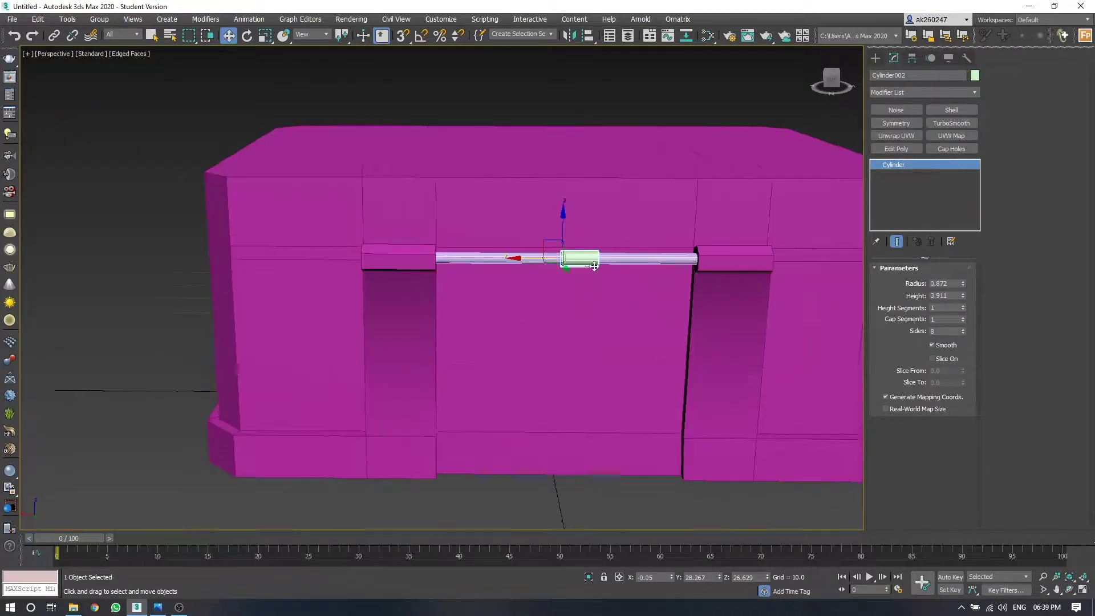
- Select a band of the chest body's vertices and frame them in the front view
{"action": "left_click", "coordinate": [494, 367]}
{"action": "key", "text": "l"}
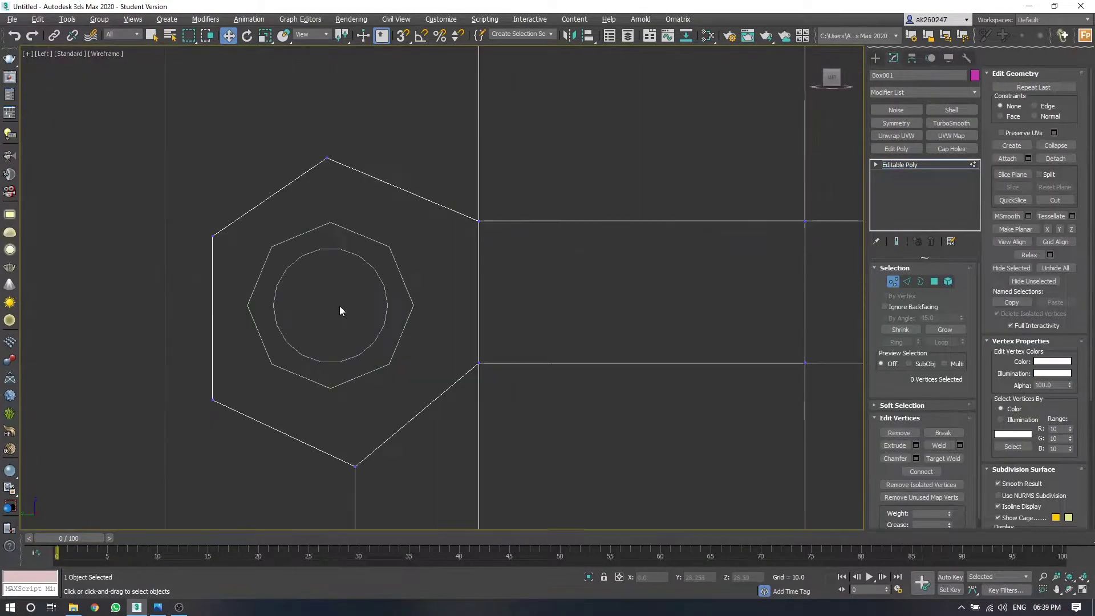
{"action": "key", "text": "alt+w"}
{"action": "left_click_drag", "start_coordinate": [237, 333], "coordinate": [240, 366]}
{"action": "key", "text": "f"}
{"action": "key", "text": "alt+w"}
{"action": "key", "text": "z"}
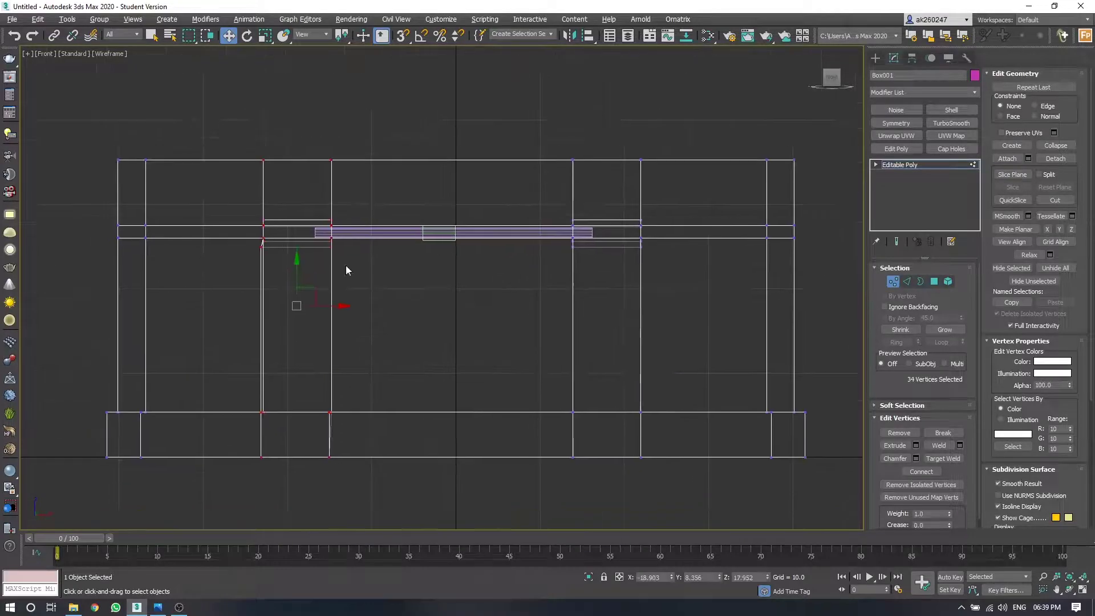
{"action": "key", "text": "p"}
- Select the hinge rod, then the sleeve, and thicken the sleeve to radius 1.2
{"action": "left_click", "coordinate": [399, 272]}
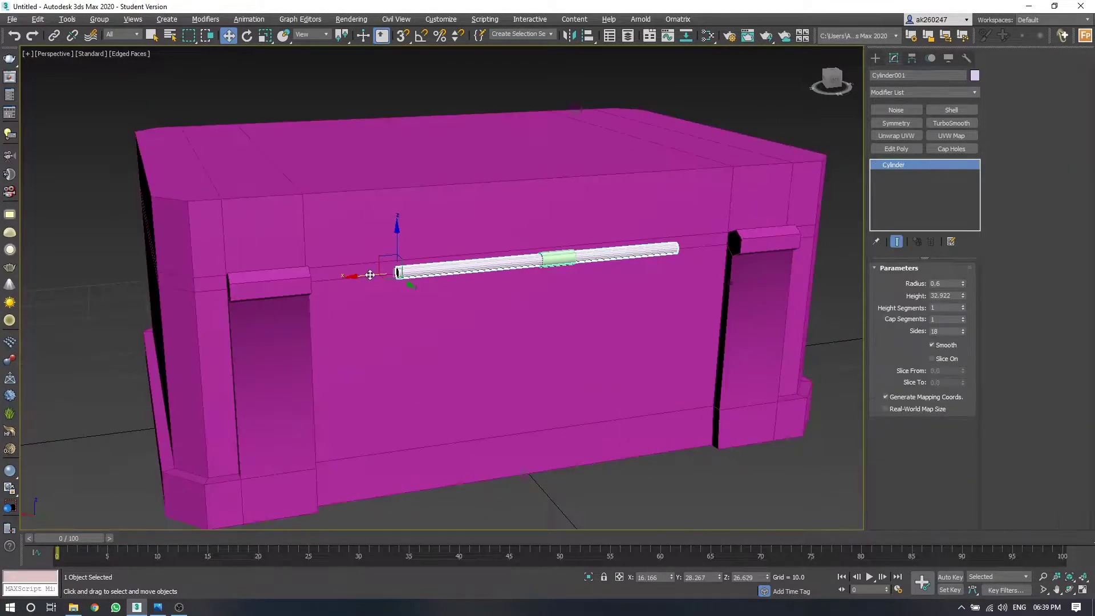
{"action": "key", "text": "f"}
{"action": "key", "text": "alt+w"}
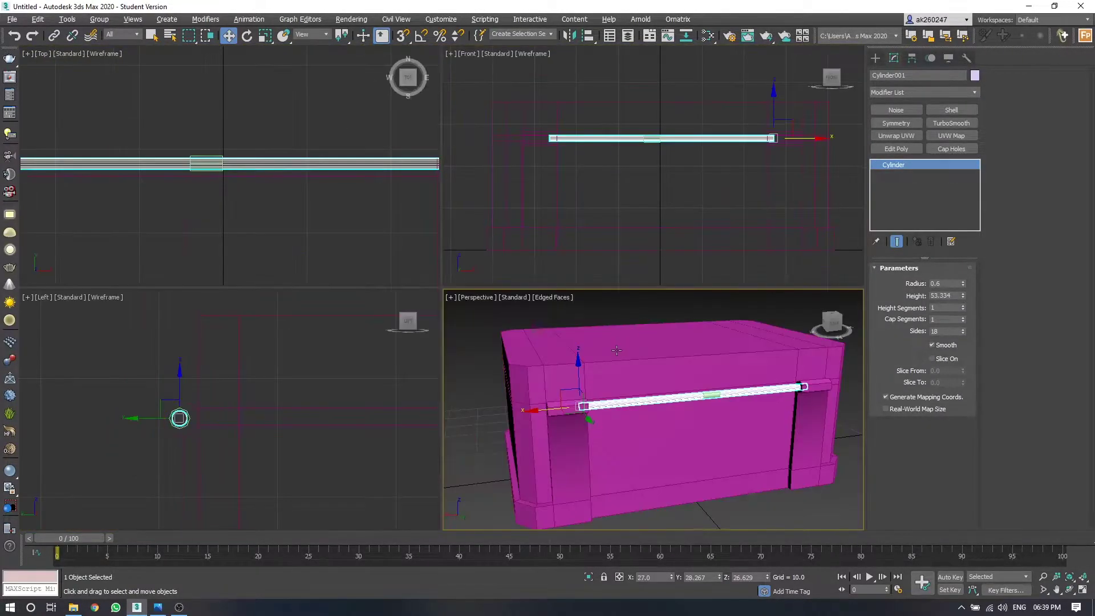
{"action": "left_click", "coordinate": [562, 254]}
{"action": "key", "text": "alt+w"}
{"action": "scroll", "coordinate": [562, 254], "scroll_direction": "up", "scroll_amount": 3}
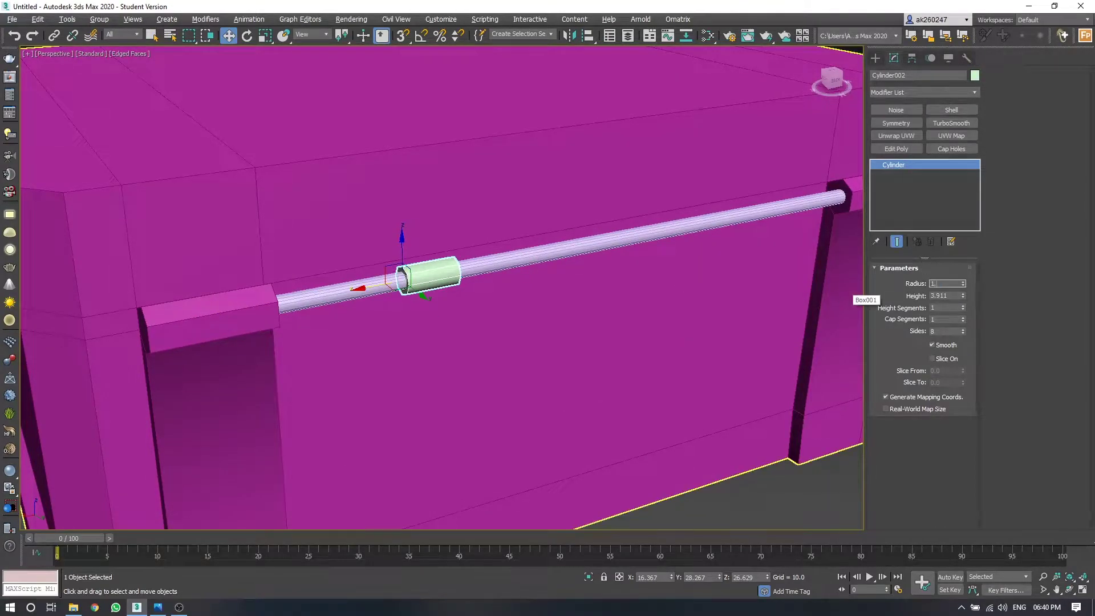
{"action": "type", "text": "2e"}
{"action": "middle_click_drag", "start_coordinate": [428, 274], "coordinate": [456, 199], "text": "alt"}
- Rotate the sleeve to align with the rod and adjust its pivot
{"action": "key", "text": "alt+w"}
{"action": "middle_click", "coordinate": [102, 391]}
{"action": "key", "text": "alt+w"}
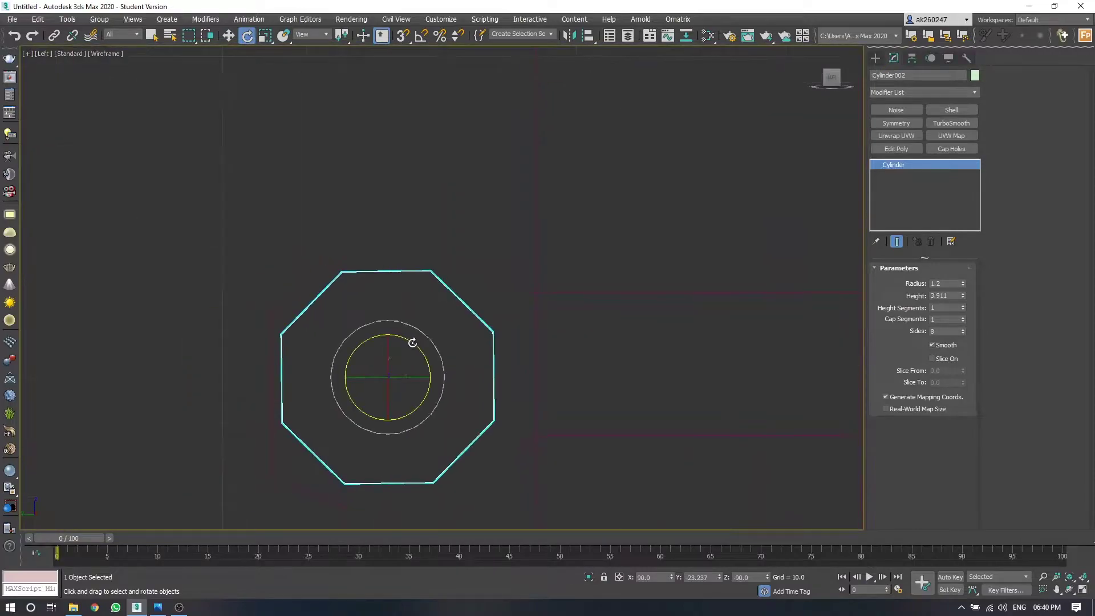
{"action": "key", "text": "p"}
{"action": "key", "text": "w"}
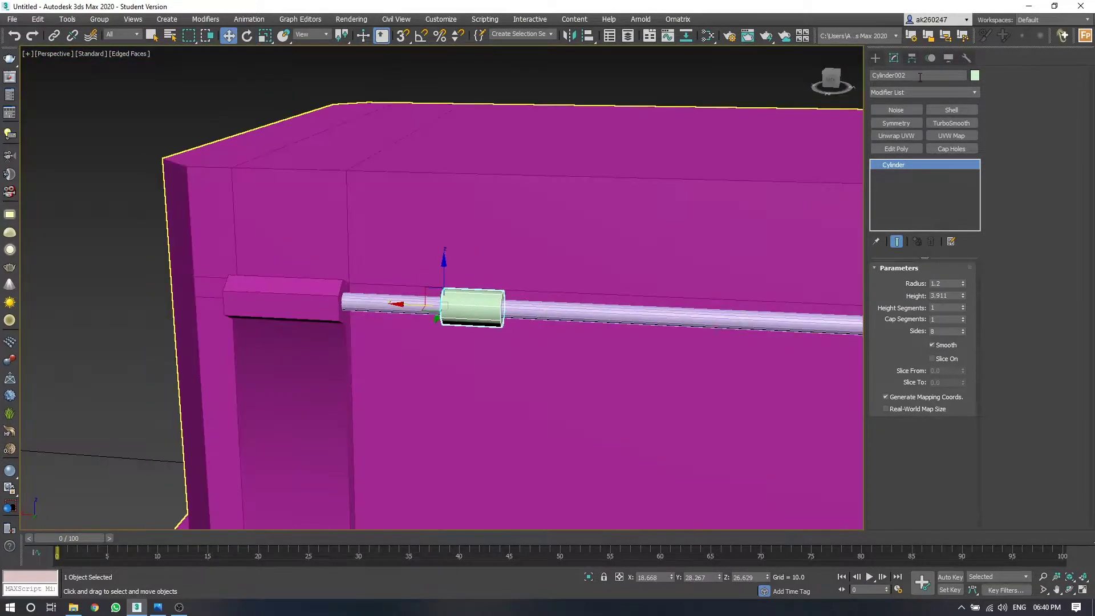
{"action": "left_click", "coordinate": [912, 58]}
{"action": "key", "text": "f"}
{"action": "key", "text": "p"}
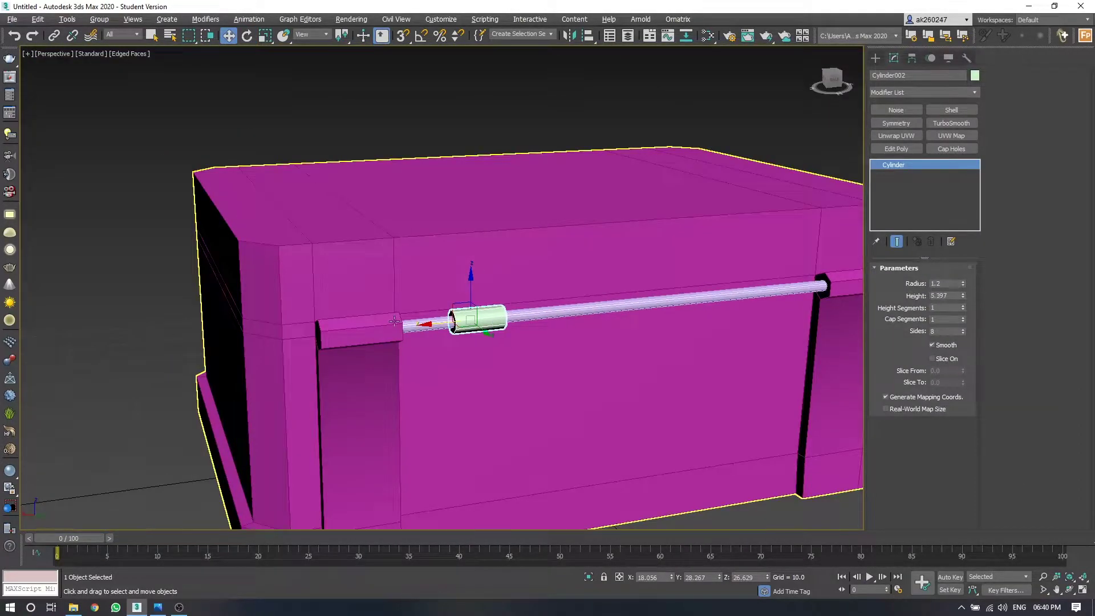
{"action": "left_click", "coordinate": [912, 57]}
- Connect the selected chest-body edges into a new loop and slide it toward the base
{"action": "middle_click_drag", "start_coordinate": [456, 319], "coordinate": [490, 285], "text": "alt"}
{"action": "scroll", "coordinate": [458, 323], "scroll_direction": "up", "scroll_amount": 5}
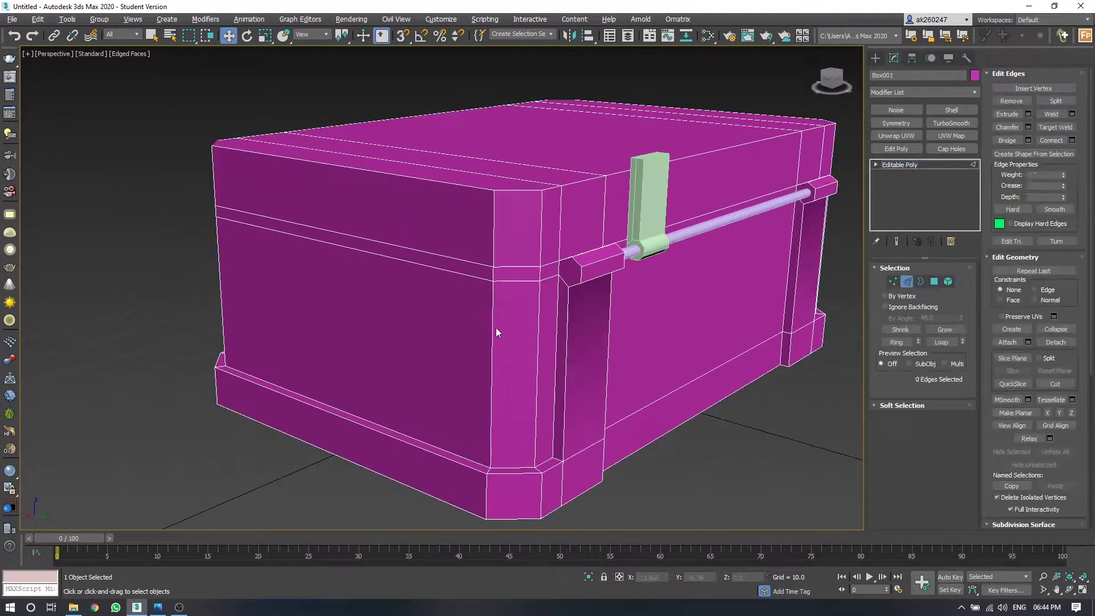
{"action": "right_click", "coordinate": [640, 323]}
{"action": "left_click", "coordinate": [542, 364]}
{"action": "mouse_move", "coordinate": [542, 363]}
{"action": "middle_mouse_down", "text": "alt"}
{"action": "mouse_move", "coordinate": [614, 147]}
{"action": "mouse_move", "coordinate": [803, 204]}
{"action": "middle_mouse_up", "text": "alt"}
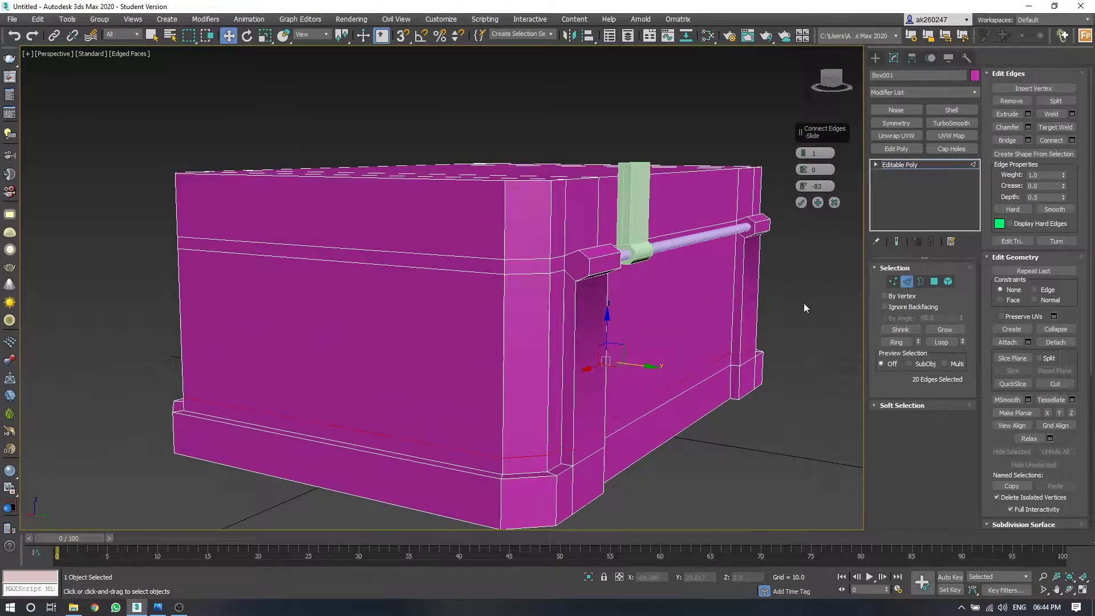
- Add a horizontal edge loop to the chest body and slide it higher
{"action": "right_click", "coordinate": [653, 341]}
{"action": "left_click_drag", "start_coordinate": [803, 186], "coordinate": [816, 201]}
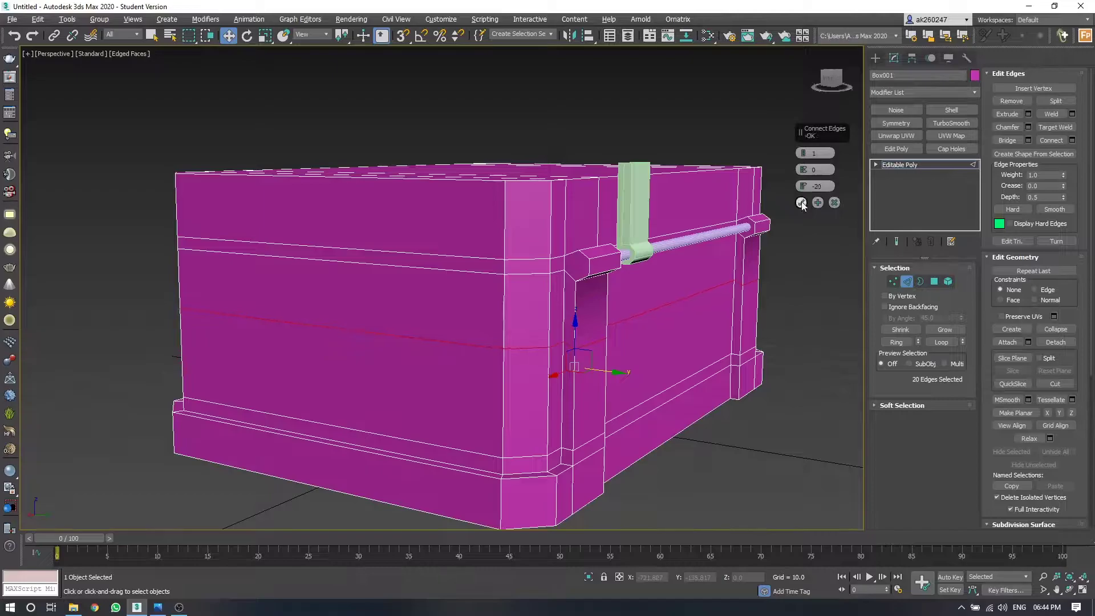
{"action": "left_click", "coordinate": [801, 203]}
{"action": "key", "text": "alt+w"}
{"action": "key", "text": "alt+w"}
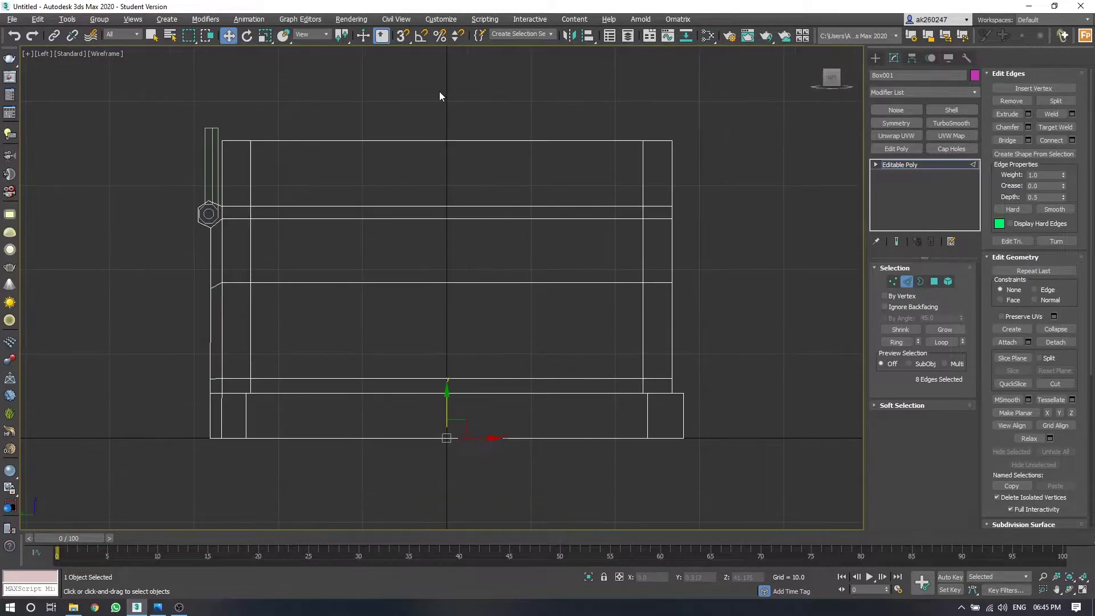
{"action": "key", "text": "p"}
- Connect the selected edges at the chest's end with a vertical edge loop
{"action": "middle_click_drag", "start_coordinate": [641, 372], "coordinate": [656, 342], "text": "alt"}
{"action": "right_click", "coordinate": [656, 342]}
{"action": "left_click", "coordinate": [804, 188]}
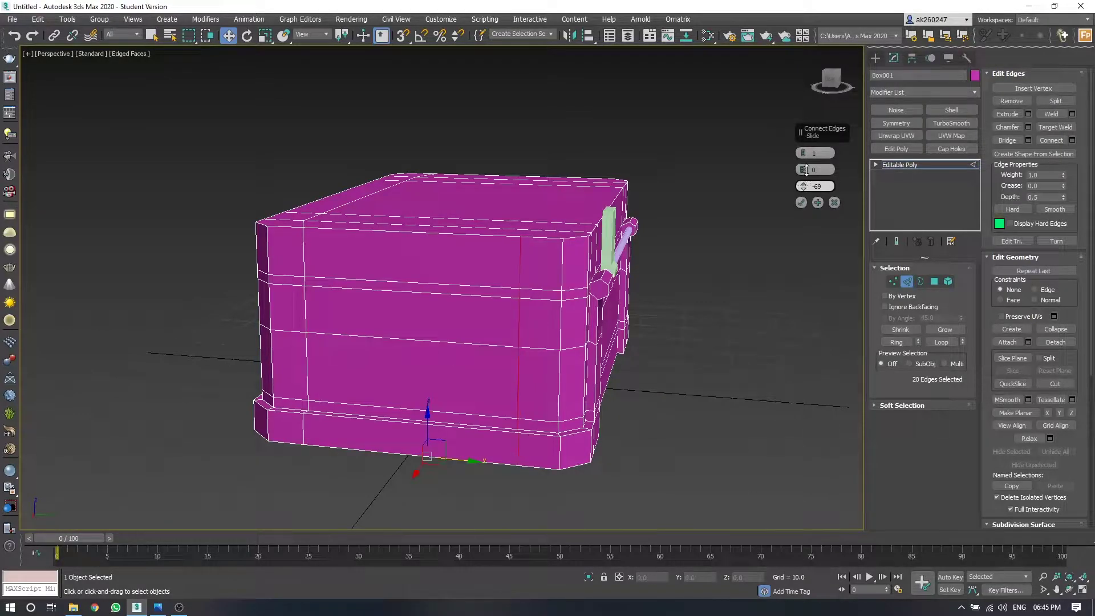
{"action": "left_click", "coordinate": [802, 204]}
- Extrude a panel face on the chest's side
{"action": "key", "text": "l"}
{"action": "scroll", "coordinate": [401, 296], "scroll_direction": "up", "scroll_amount": 5}
{"action": "key", "text": "p"}
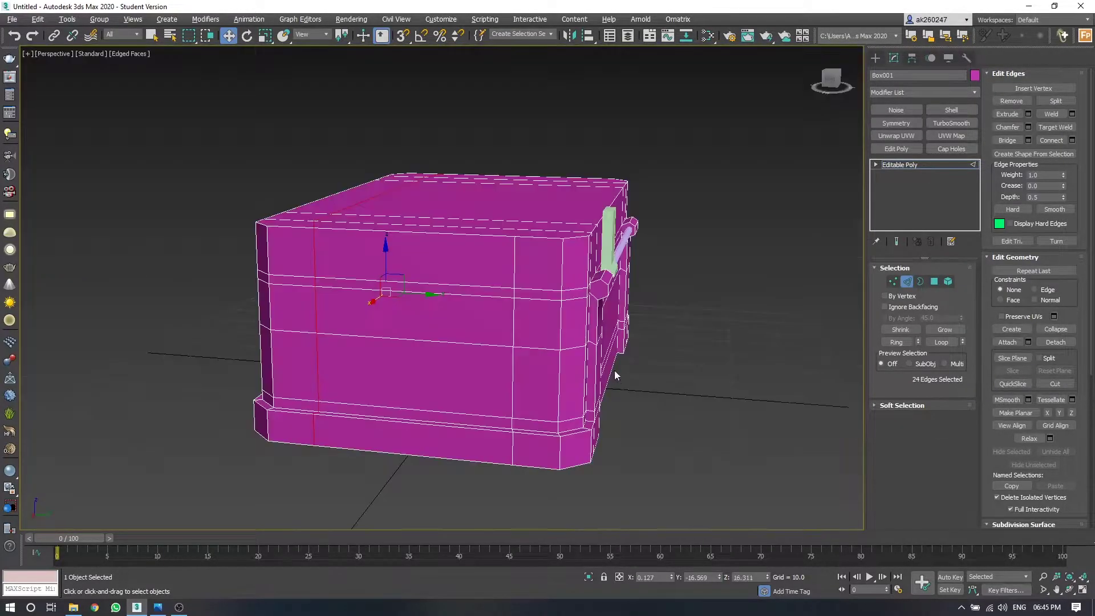
{"action": "scroll", "coordinate": [399, 377], "scroll_direction": "up", "scroll_amount": 5}
{"action": "left_click", "coordinate": [399, 376]}
{"action": "scroll", "coordinate": [525, 310], "scroll_direction": "down", "scroll_amount": 5}
{"action": "key", "text": "shift+e"}
{"action": "key", "text": "Return"}
- Switch to the side view and clear the vertex selection
{"action": "key", "text": "1"}
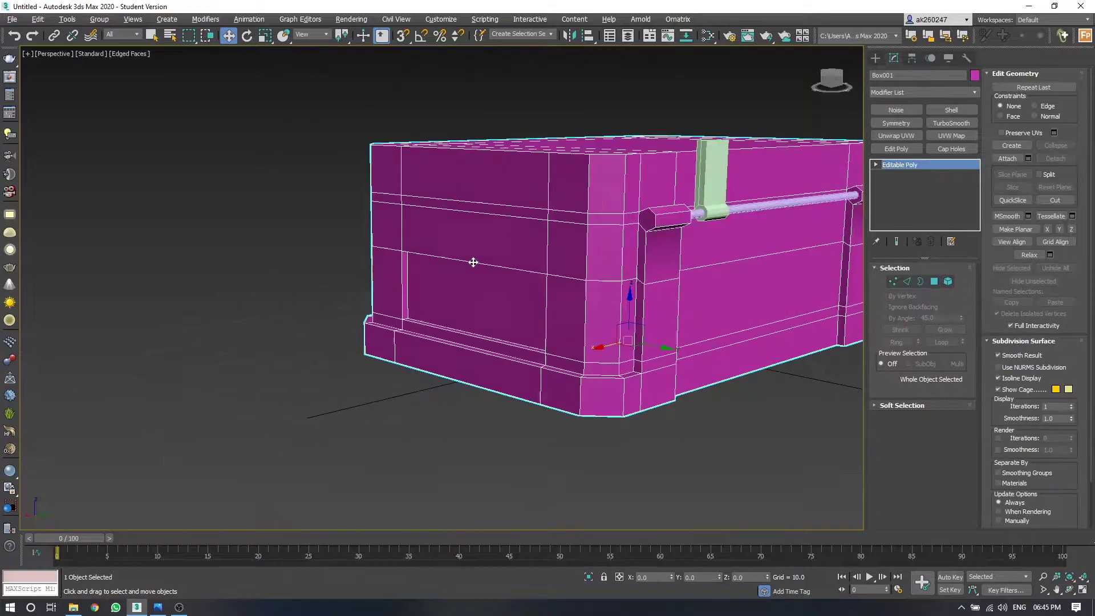
{"action": "key", "text": "f"}
{"action": "key", "text": "l"}
{"action": "left_click", "coordinate": [266, 117]}
- In the Left view, marquee-select and move the vertices at the chest's lower corner
{"action": "left_click_drag", "start_coordinate": [406, 135], "coordinate": [631, 371], "text": "ctrl"}
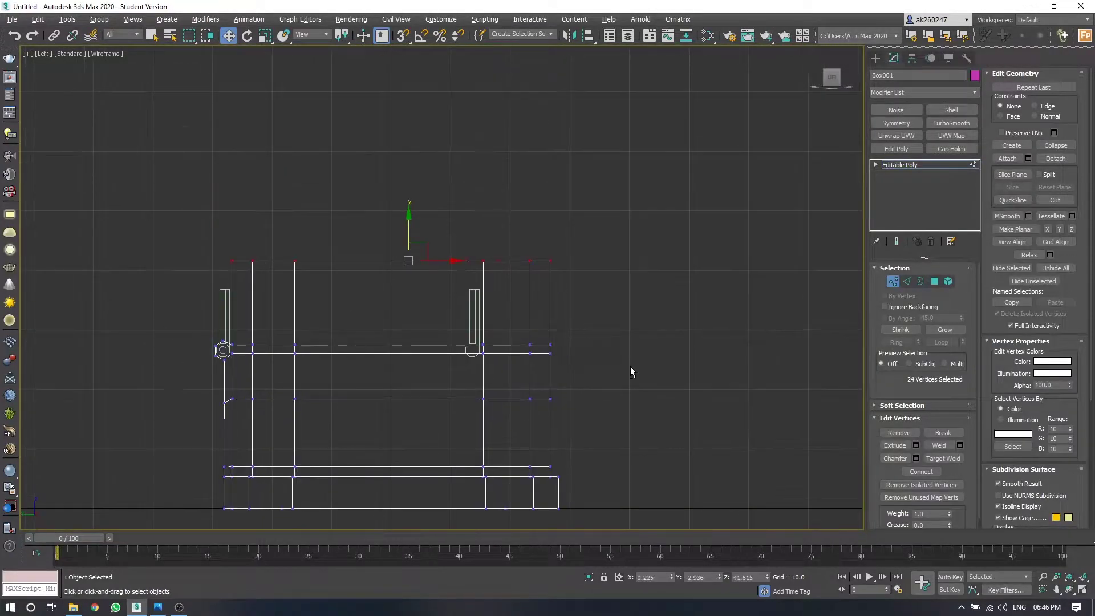
{"action": "key", "text": "p"}
{"action": "key", "text": "l"}
{"action": "key", "text": "p"}
{"action": "key", "text": "l"}
{"action": "left_click_drag", "start_coordinate": [174, 400], "coordinate": [211, 444]}
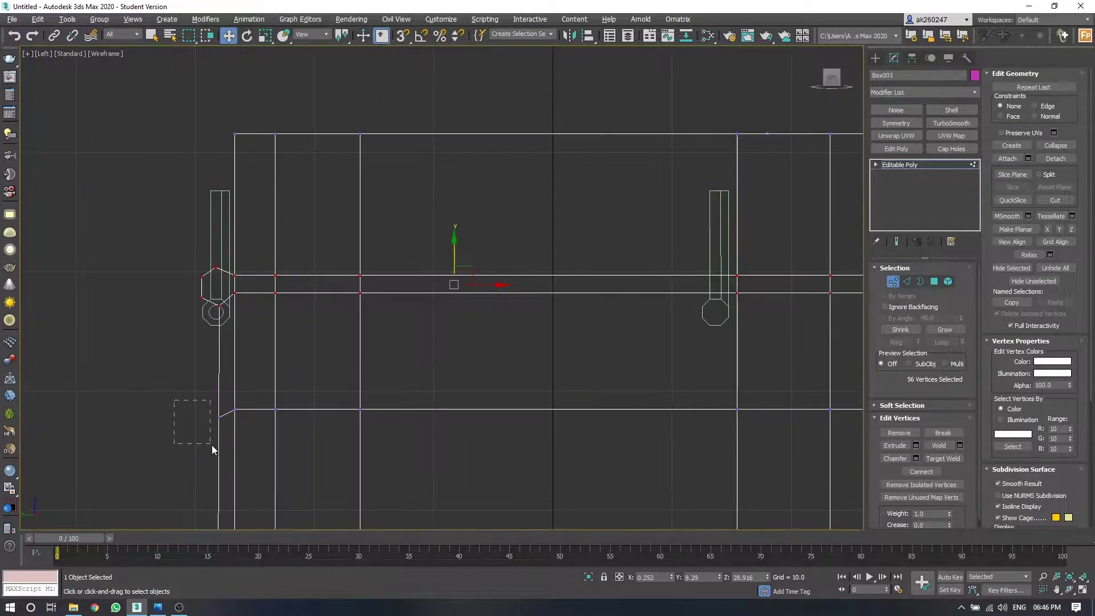
{"action": "mouse_move", "coordinate": [220, 385]}
{"action": "middle_mouse_down"}
{"action": "mouse_move", "coordinate": [311, 470]}
{"action": "mouse_move", "coordinate": [337, 469]}
{"action": "middle_mouse_up"}
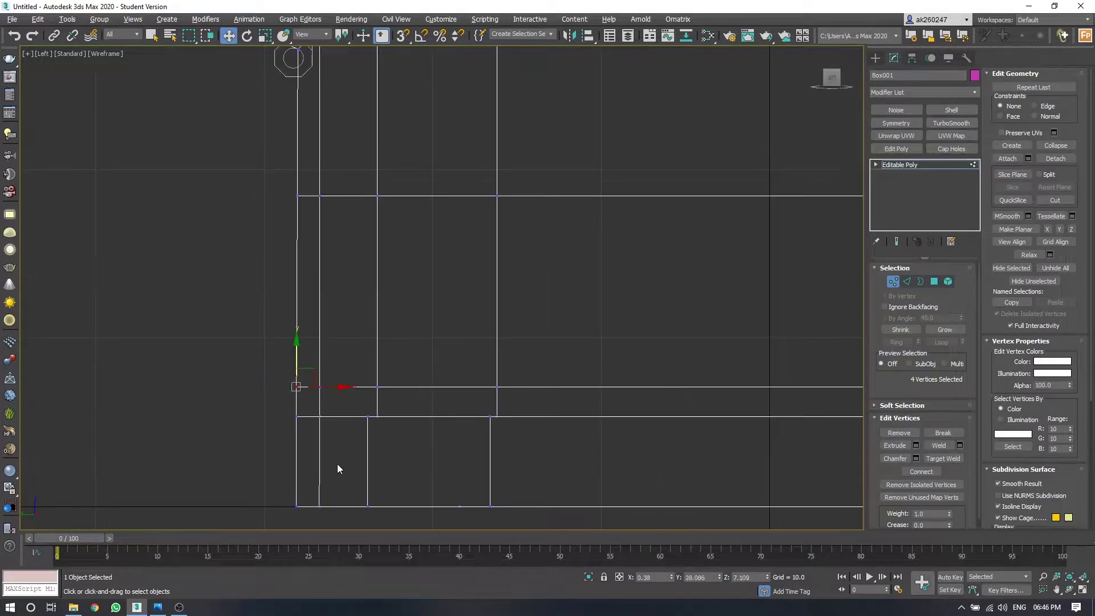
{"action": "key", "text": "p"}
- Shift-move the green hinge plate Cylinder003 to clone it as Cylinder004 on another face
{"action": "left_click", "coordinate": [556, 257]}
{"action": "scroll", "coordinate": [604, 382], "scroll_direction": "down", "scroll_amount": 3}
{"action": "mouse_move", "coordinate": [604, 382]}
{"action": "middle_mouse_down", "text": "alt"}
{"action": "mouse_move", "coordinate": [399, 342]}
{"action": "mouse_move", "coordinate": [421, 330]}
{"action": "middle_mouse_up", "text": "alt"}
{"action": "scroll", "coordinate": [342, 314], "scroll_direction": "up", "scroll_amount": 5}
{"action": "key", "text": "e"}
{"action": "key", "text": "w"}
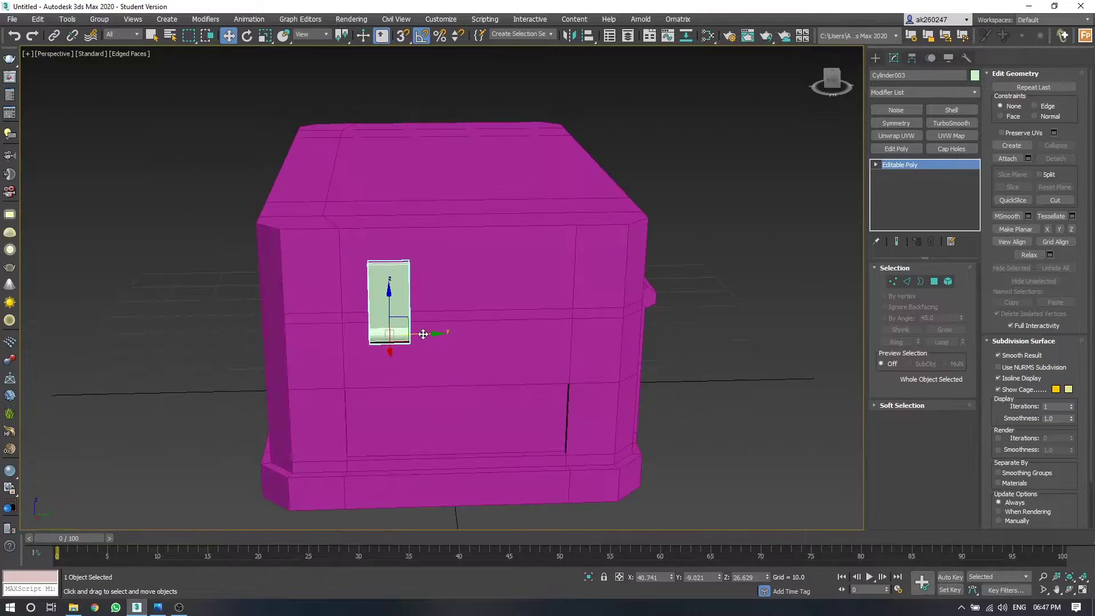
{"action": "left_click_drag", "start_coordinate": [421, 330], "coordinate": [565, 331], "text": "shift"}
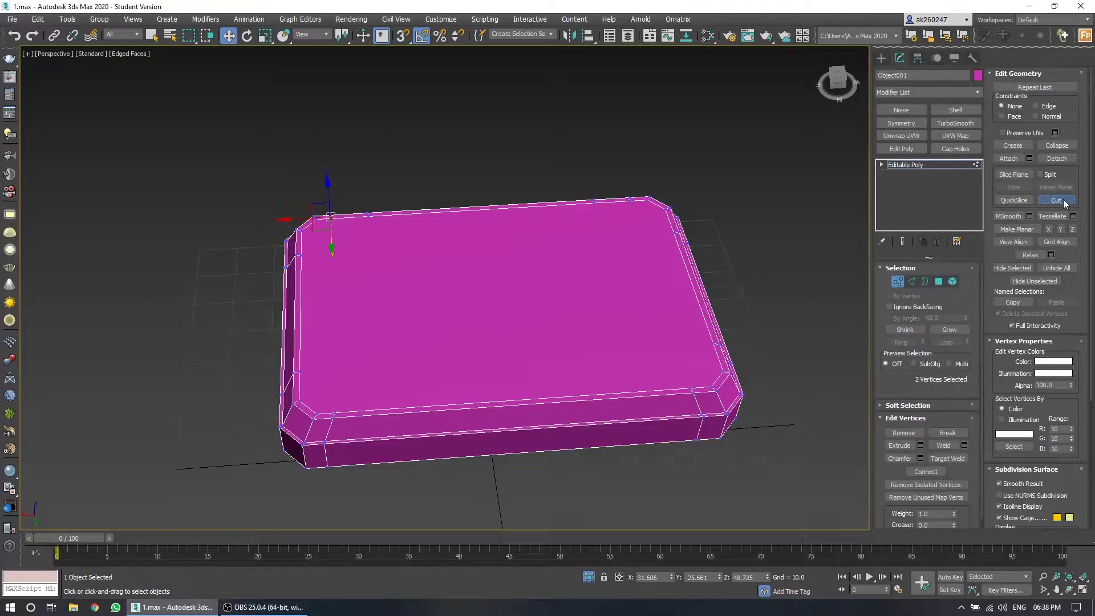
- Cut new corner edges into the lid slab Object001
{"action": "left_click", "coordinate": [1057, 200]}
{"action": "middle_click_drag", "start_coordinate": [742, 456], "coordinate": [643, 473], "text": "alt"}
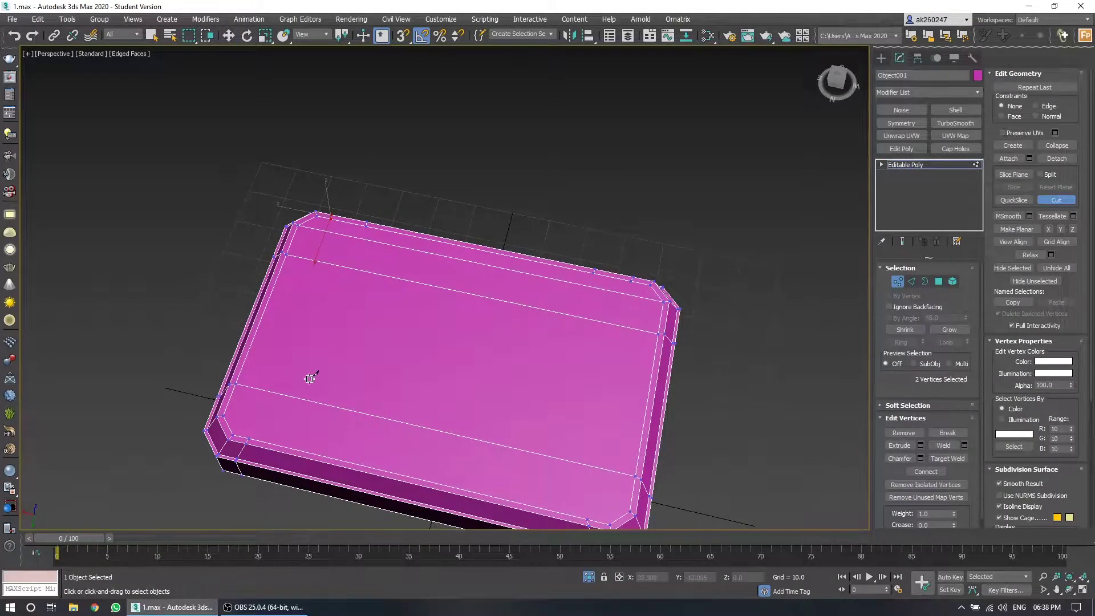
{"action": "middle_click_drag", "start_coordinate": [309, 379], "coordinate": [304, 321], "text": "alt"}
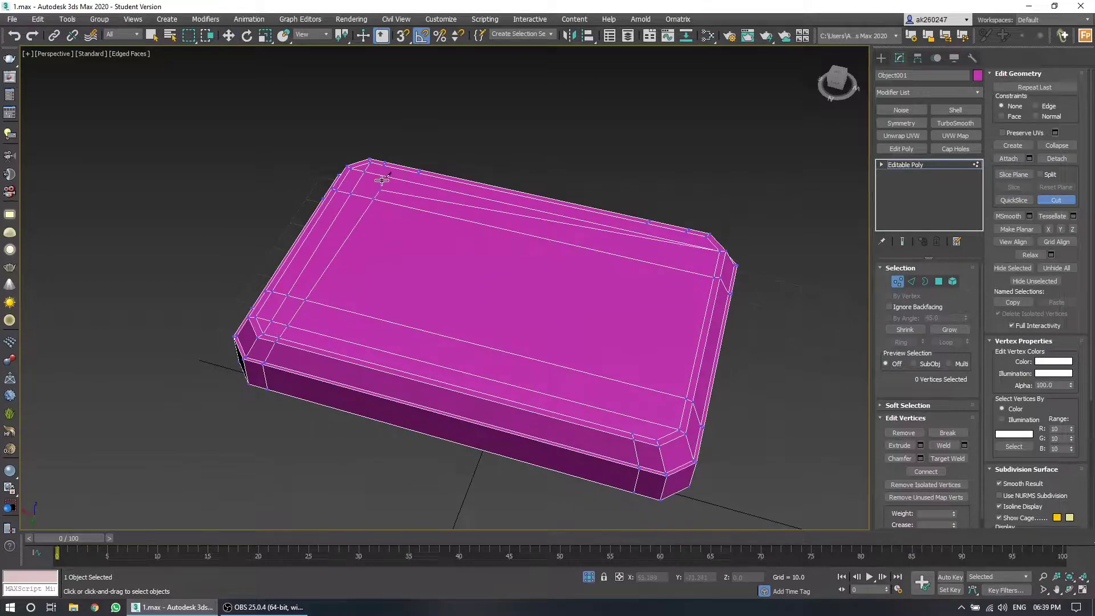
{"action": "middle_click_drag", "start_coordinate": [381, 180], "coordinate": [619, 473], "text": "alt"}
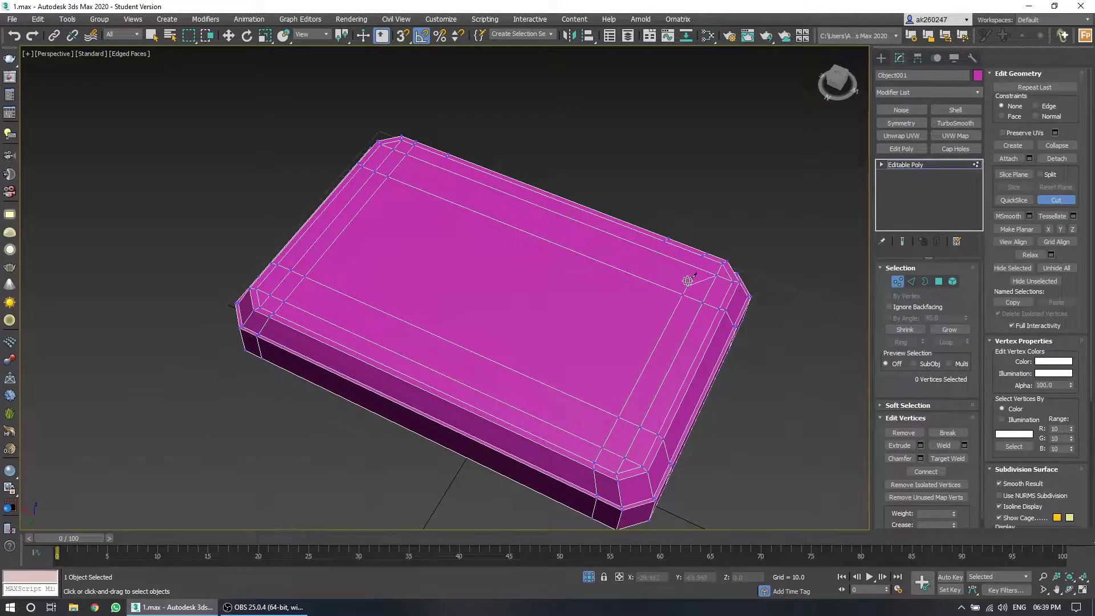
- Connect the 12 selected edges with a loop slid to -63 across the slab top
{"action": "left_click", "coordinate": [911, 282]}
{"action": "middle_click_drag", "start_coordinate": [577, 374], "coordinate": [451, 343], "text": "alt"}
{"action": "key", "text": "ctrl+shift+e"}
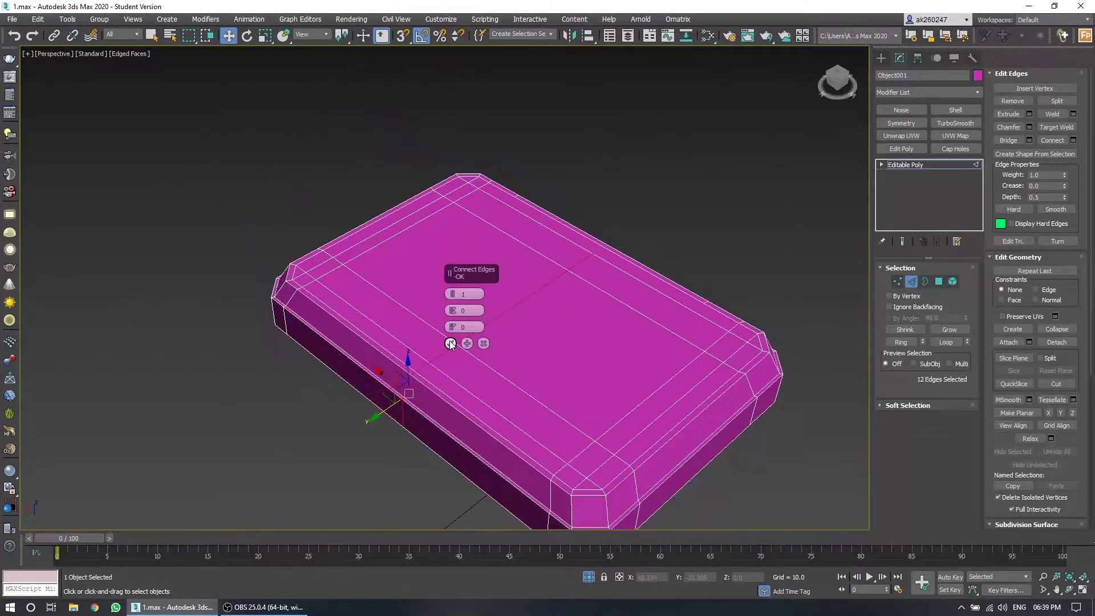
{"action": "left_click_drag", "start_coordinate": [452, 334], "coordinate": [461, 470]}
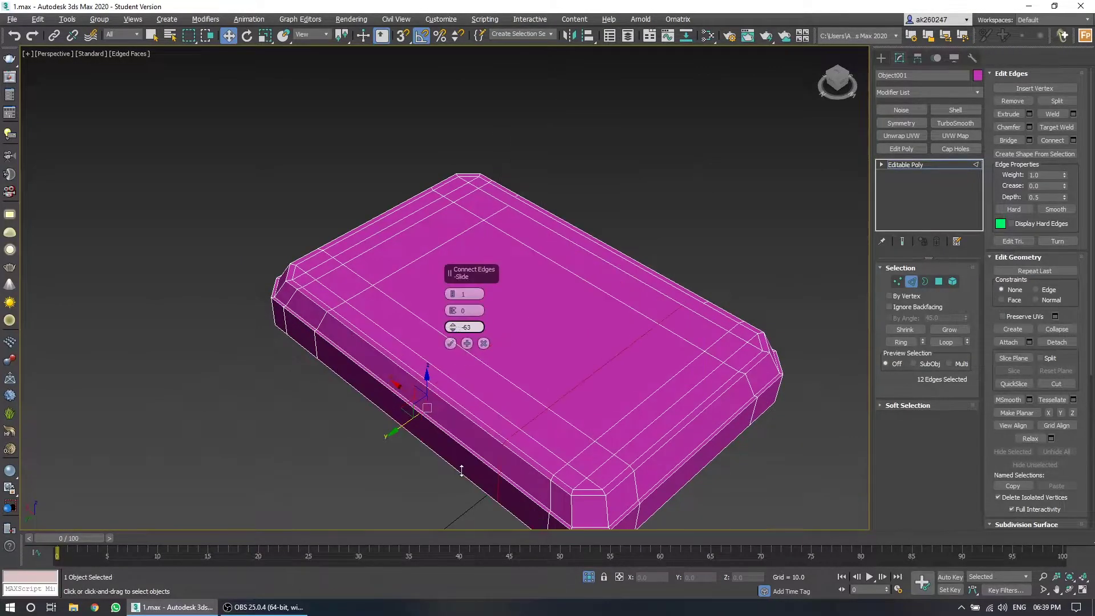
{"action": "left_click", "coordinate": [450, 342]}
{"action": "key", "text": "1"}
{"action": "scroll", "coordinate": [685, 257], "scroll_direction": "up", "scroll_amount": 8}
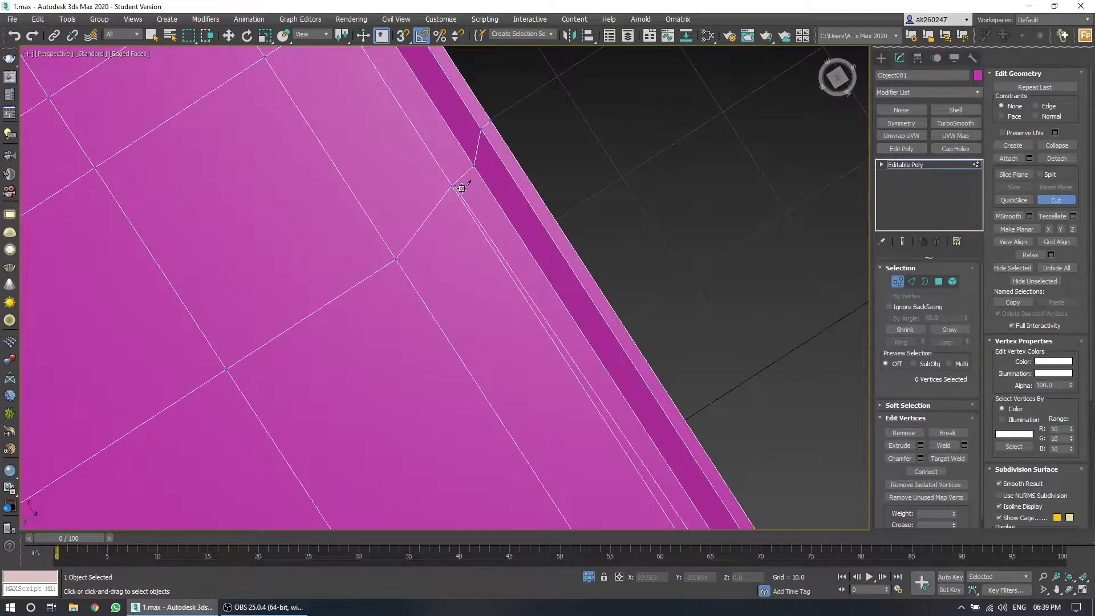
{"action": "scroll", "coordinate": [465, 391], "scroll_direction": "down", "scroll_amount": 3}
{"action": "scroll", "coordinate": [516, 227], "scroll_direction": "down", "scroll_amount": 5}
- Exit sub-object mode and reframe the slab in the shaded perspective view
{"action": "key", "text": "t"}
{"action": "key", "text": "F3"}
{"action": "key", "text": "6"}
{"action": "key", "text": "z"}
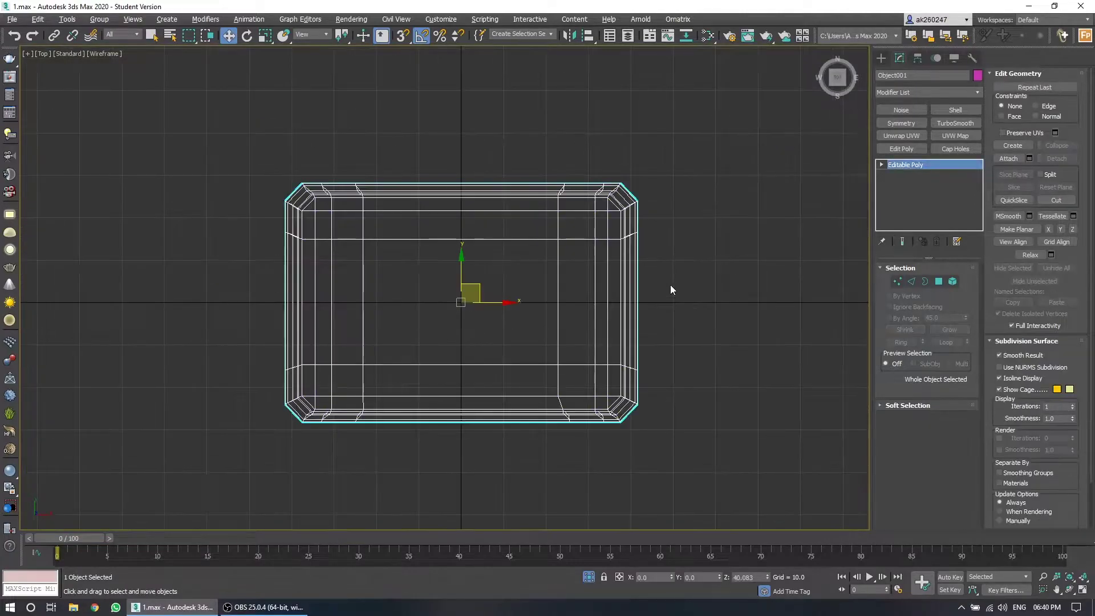
{"action": "key", "text": "p"}
{"action": "key", "text": "F3"}
- Move hinge strap vertices over the lid edge and add a vertical loop near Box001's corner
{"action": "key", "text": "1"}
{"action": "middle_click_drag", "start_coordinate": [671, 290], "coordinate": [814, 346], "text": "alt"}
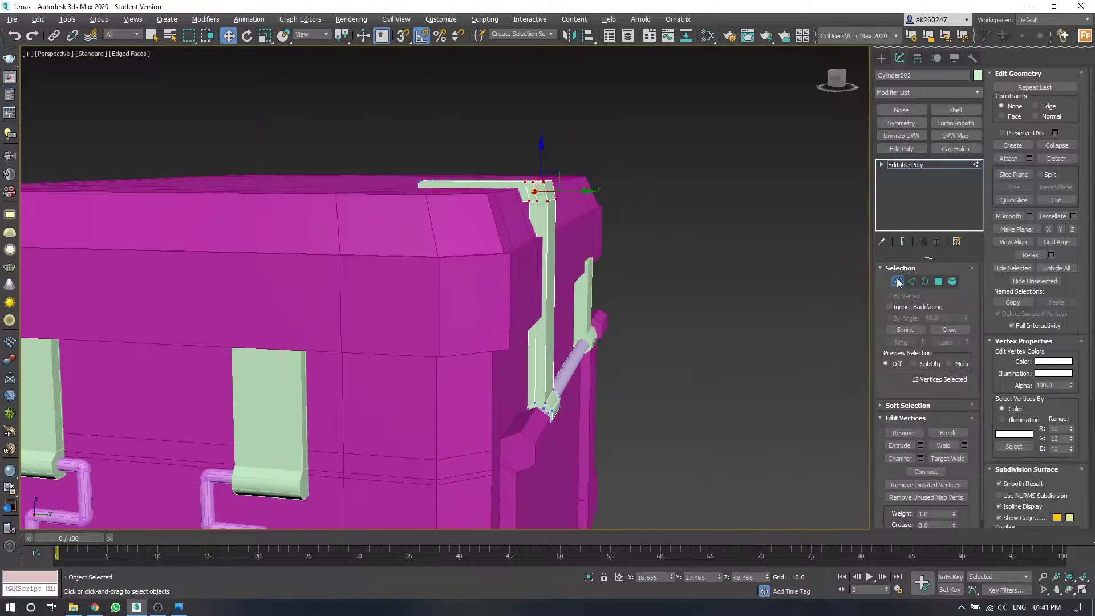
{"action": "scroll", "coordinate": [713, 345], "scroll_direction": "up", "scroll_amount": 5}
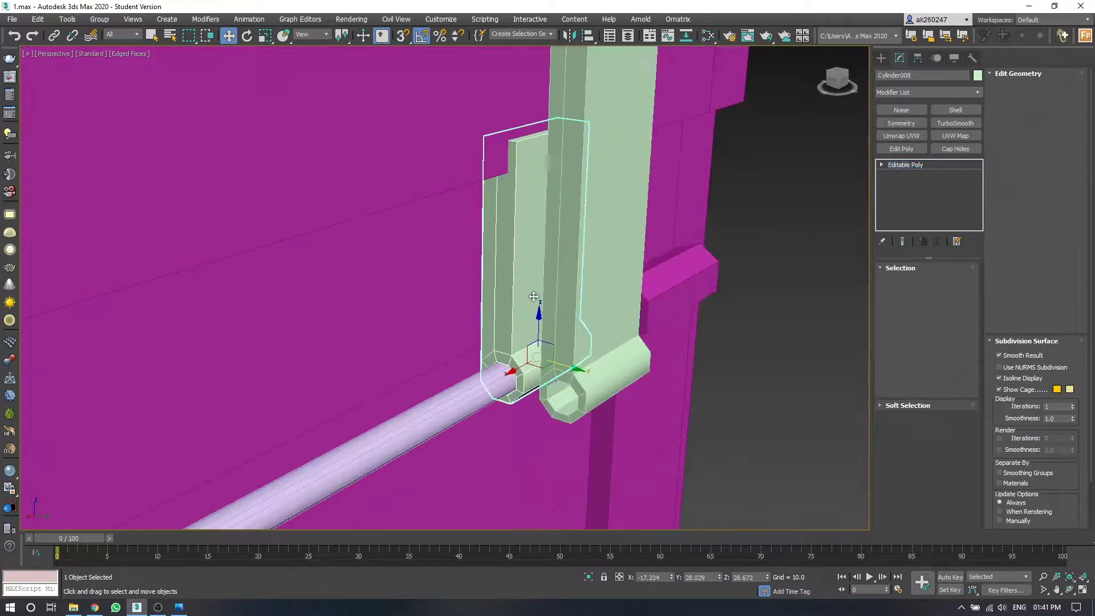
{"action": "scroll", "coordinate": [684, 348], "scroll_direction": "up", "scroll_amount": 2}
{"action": "scroll", "coordinate": [625, 360], "scroll_direction": "up", "scroll_amount": 3}
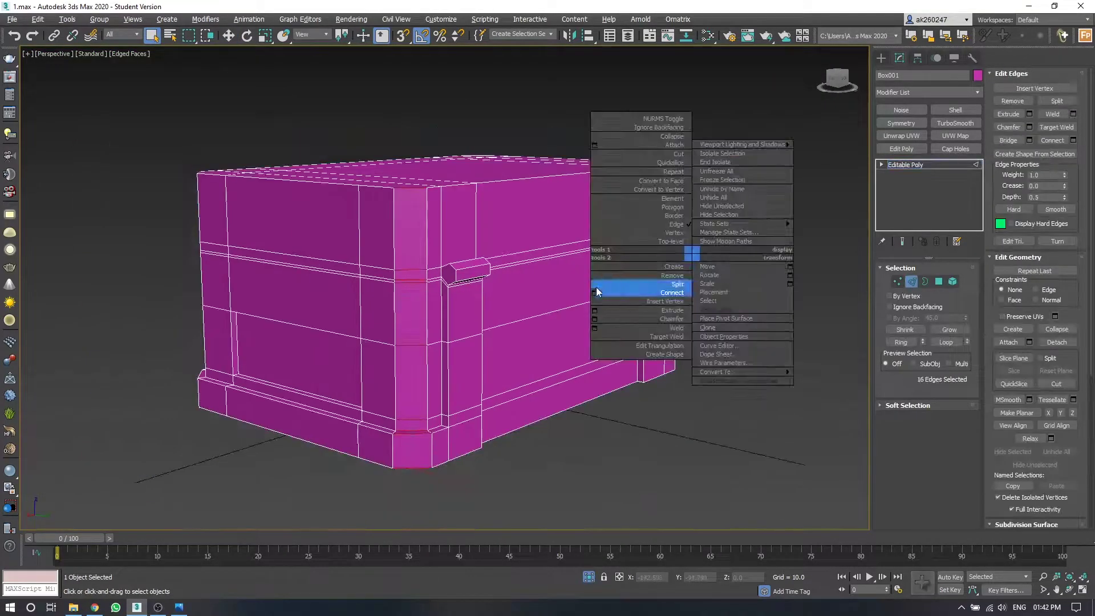
{"action": "left_click", "coordinate": [595, 292]}
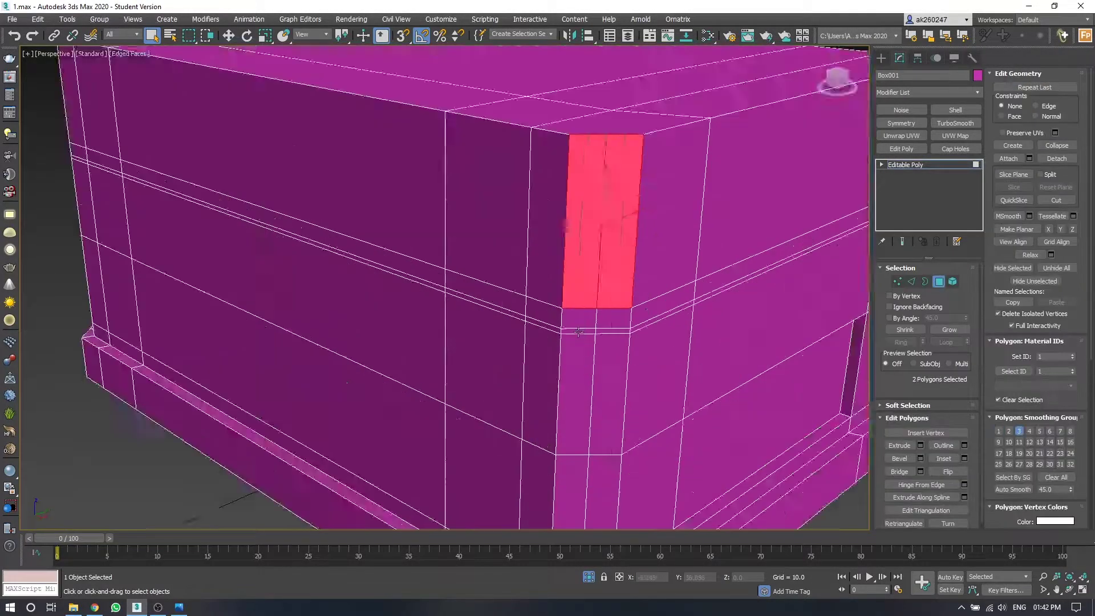
- Add the narrow vertical corner strip polygons of the chest body to the selection
{"action": "scroll", "coordinate": [578, 331], "scroll_direction": "down", "scroll_amount": 3}
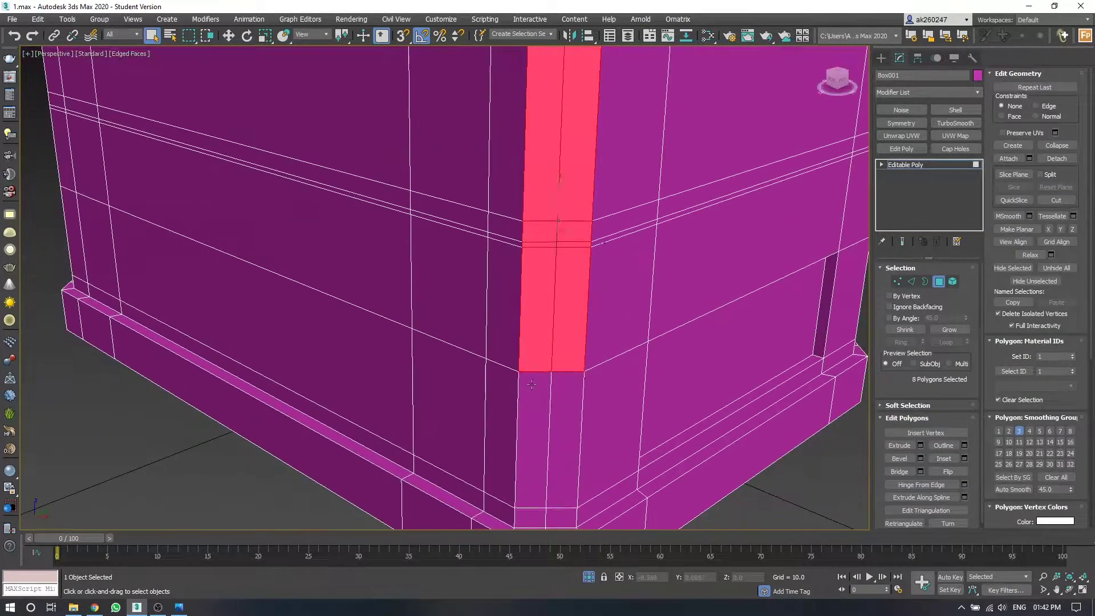
{"action": "scroll", "coordinate": [578, 331], "scroll_direction": "down", "scroll_amount": 3}
{"action": "left_click", "coordinate": [544, 276], "text": "ctrl"}
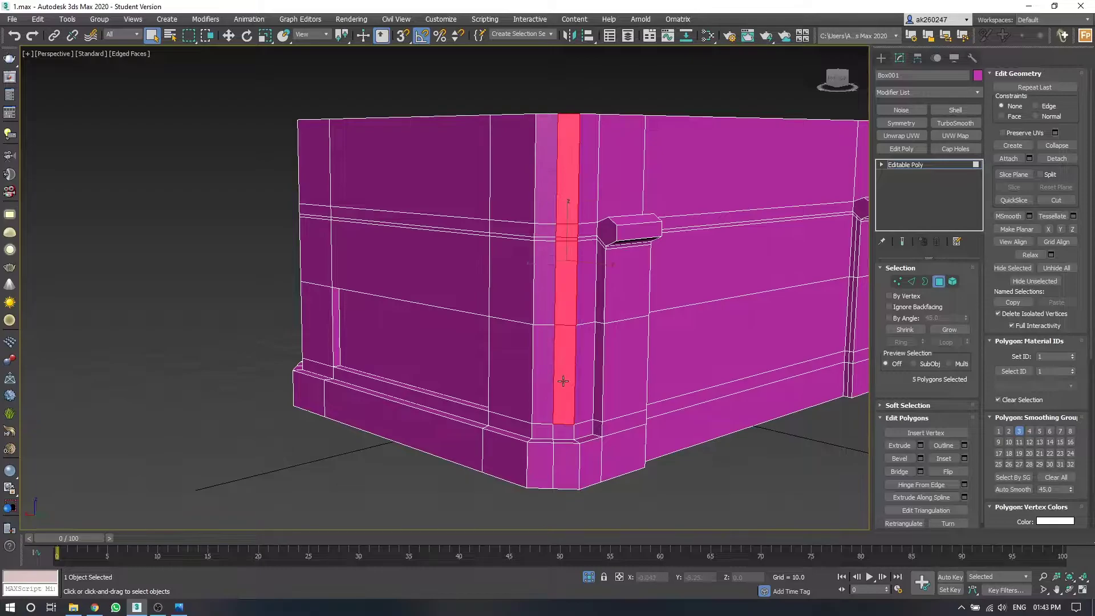
{"action": "left_click", "coordinate": [550, 268], "text": "ctrl"}
{"action": "scroll", "coordinate": [531, 297], "scroll_direction": "down", "scroll_amount": 3}
{"action": "scroll", "coordinate": [510, 311], "scroll_direction": "up", "scroll_amount": 3}
{"action": "scroll", "coordinate": [508, 302], "scroll_direction": "up", "scroll_amount": 2}
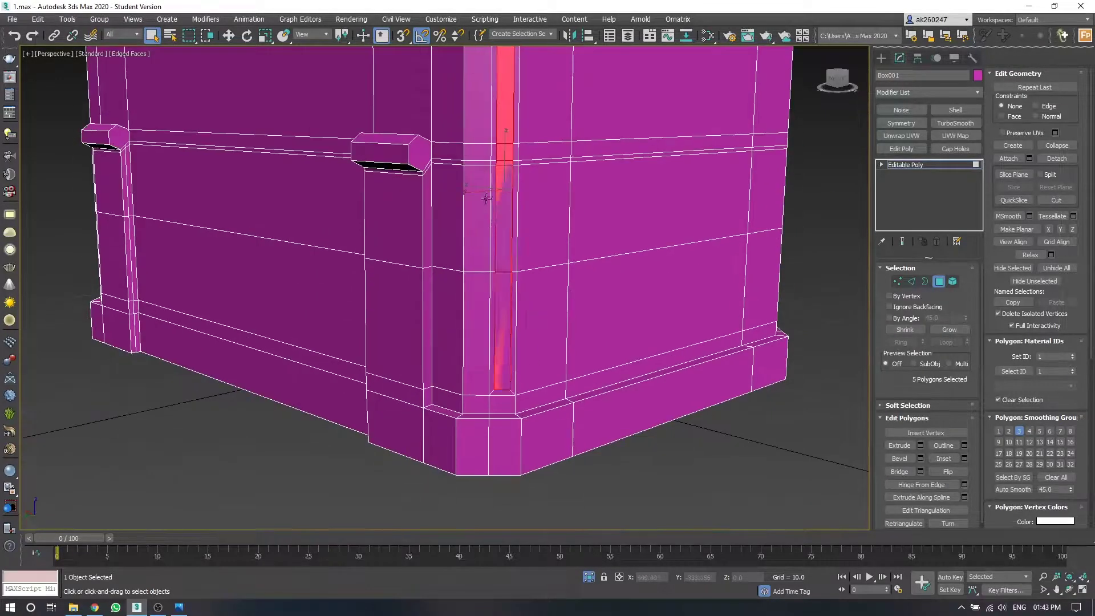
{"action": "scroll", "coordinate": [522, 273], "scroll_direction": "down", "scroll_amount": 2}
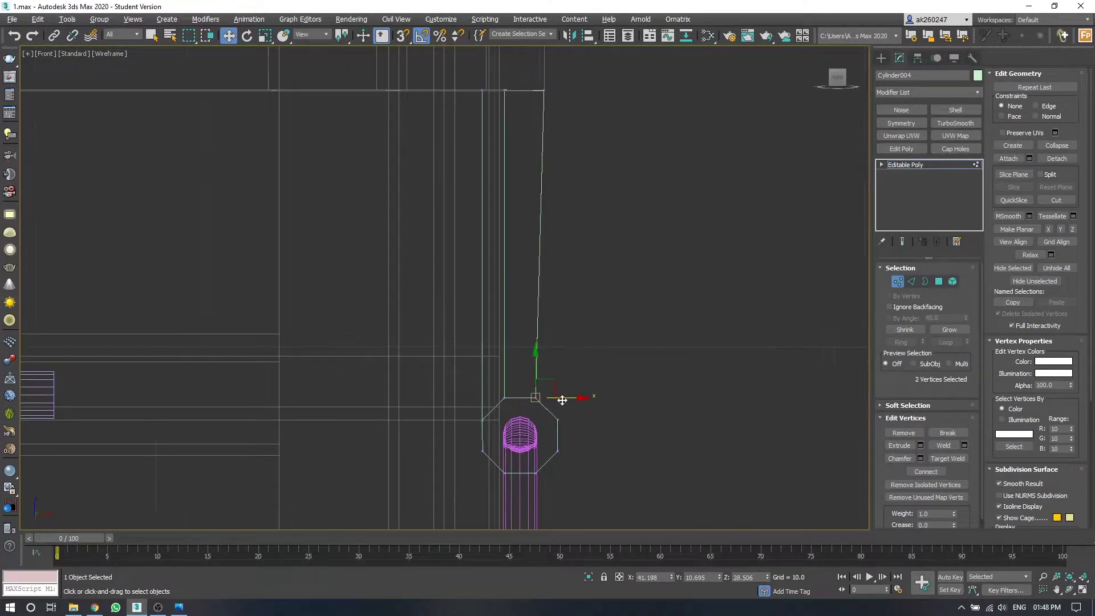
- Move the thin strap's top vertices along X so its side runs vertically
{"action": "scroll", "coordinate": [572, 395], "scroll_direction": "up", "scroll_amount": 2}
{"action": "left_click_drag", "start_coordinate": [562, 401], "coordinate": [560, 418]}
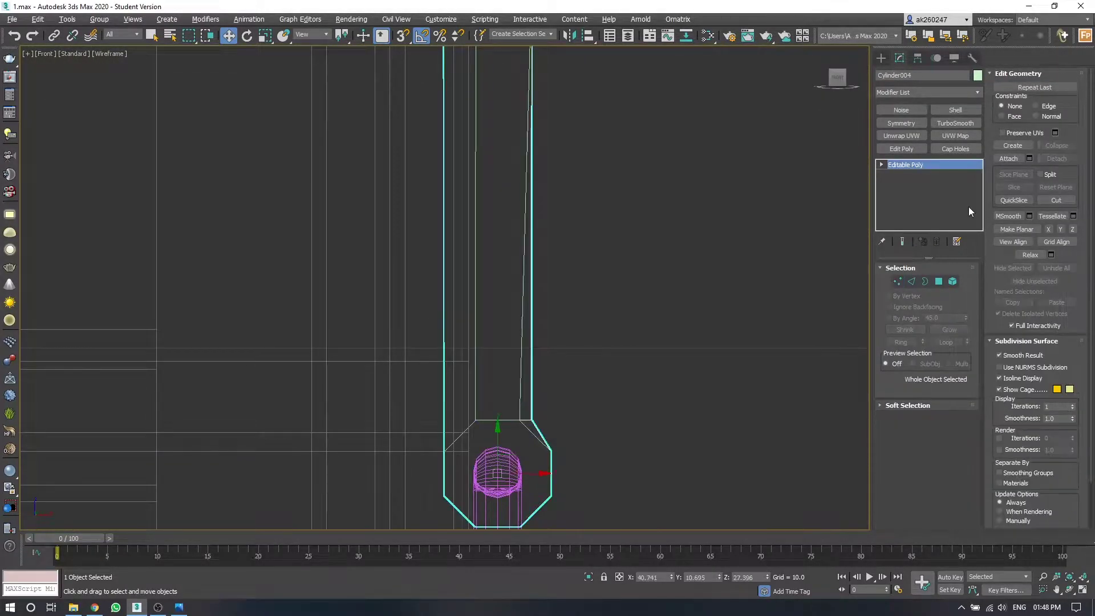
{"action": "key", "text": "h"}
{"action": "left_click", "coordinate": [232, 318]}
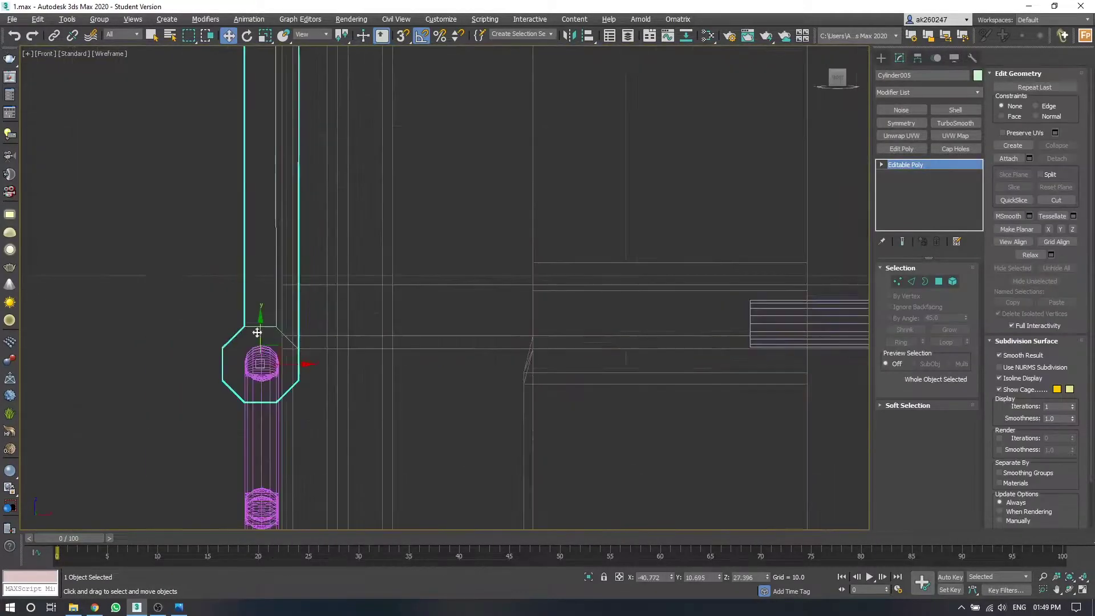
{"action": "mouse_move", "coordinate": [257, 333]}
{"action": "middle_mouse_down"}
{"action": "mouse_move", "coordinate": [446, 296]}
{"action": "mouse_move", "coordinate": [531, 358]}
{"action": "middle_mouse_up"}
{"action": "key", "text": "1"}
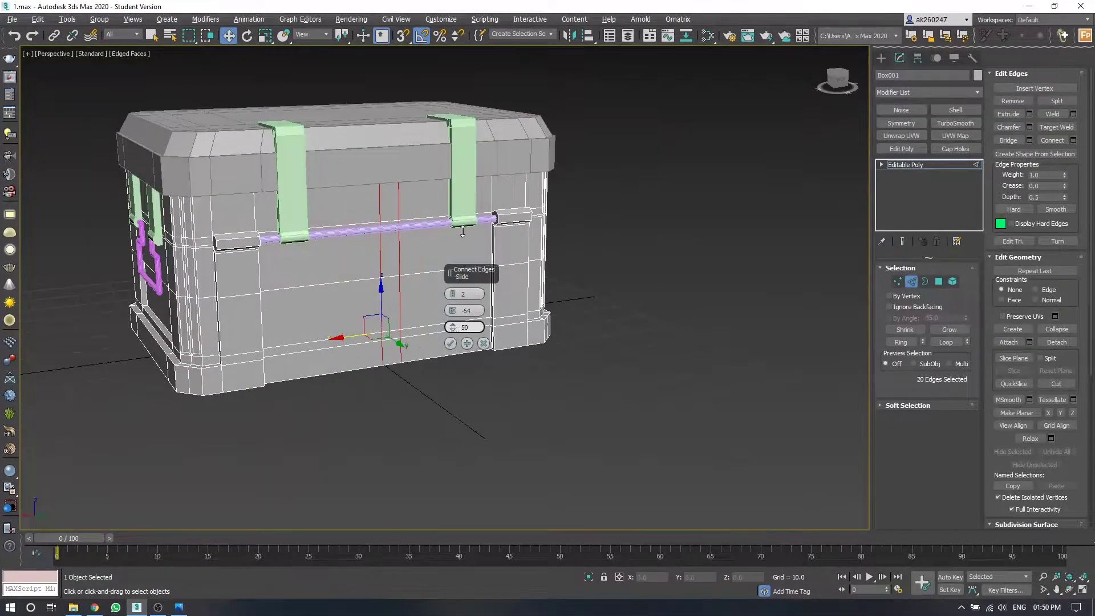
- Connect the front panel's edge ring with 2 segments, adjusting Pinch and Slide
{"action": "left_click_drag", "start_coordinate": [452, 326], "coordinate": [436, 445]}
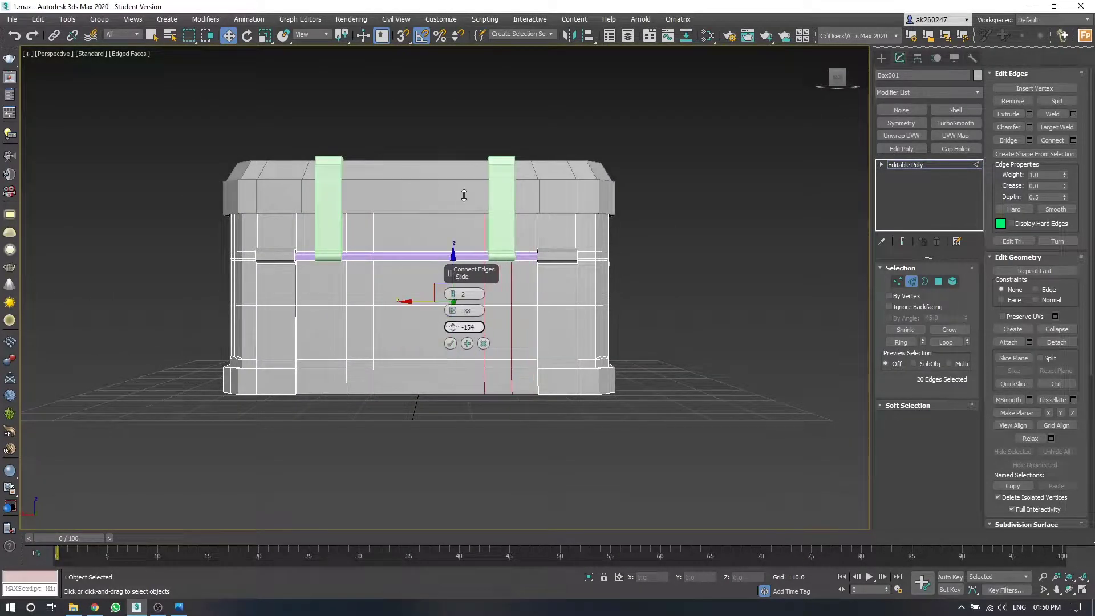
{"action": "right_click", "coordinate": [457, 334]}
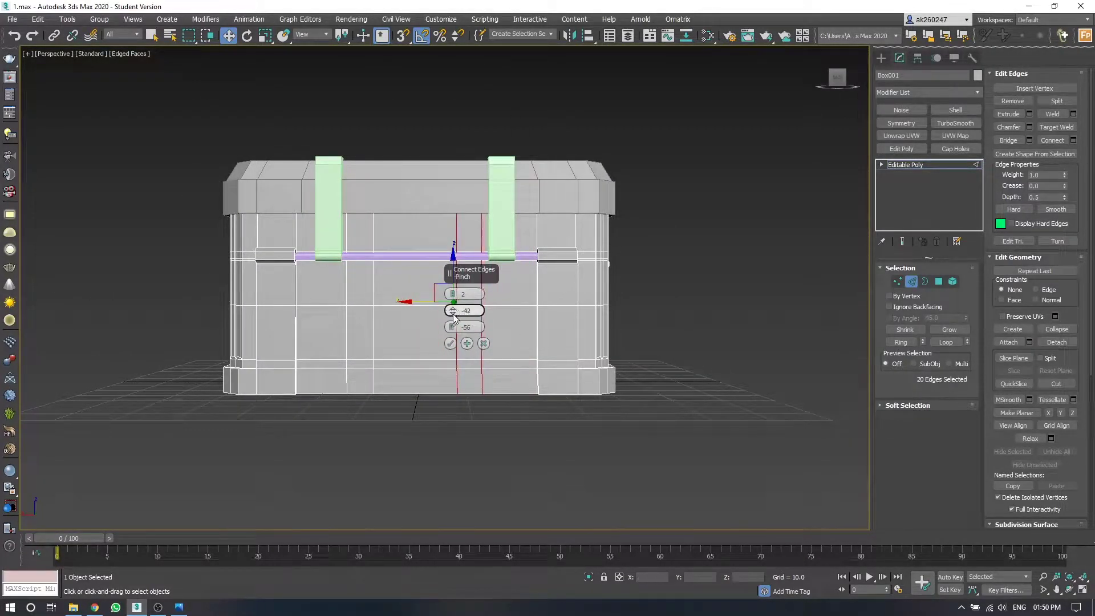
{"action": "left_click_drag", "start_coordinate": [452, 313], "coordinate": [453, 308]}
{"action": "left_click", "coordinate": [450, 343]}
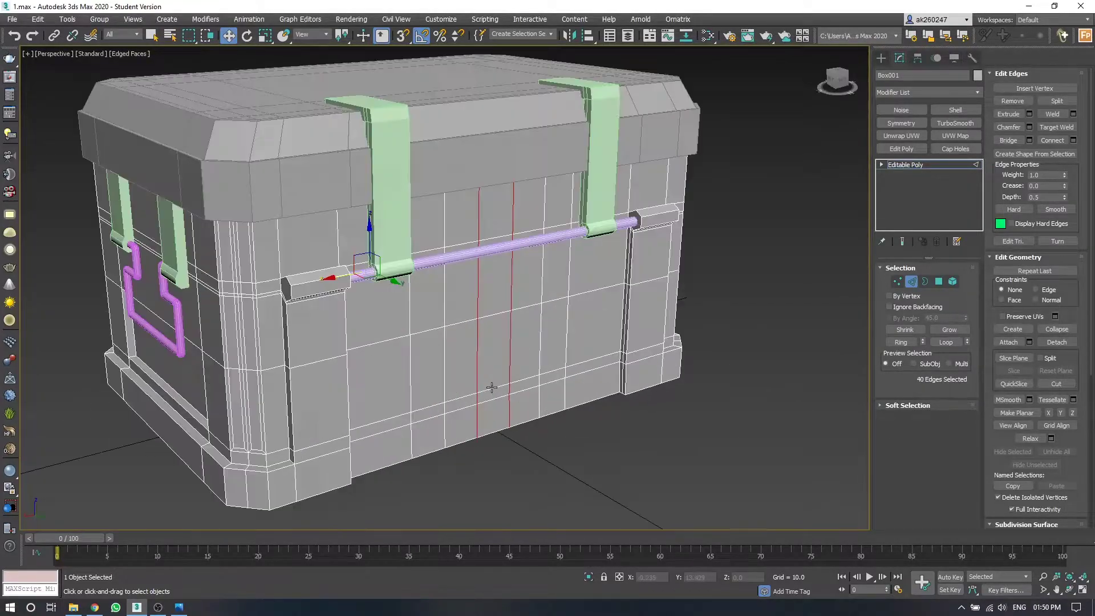
{"action": "middle_click_drag", "start_coordinate": [450, 343], "coordinate": [517, 411], "text": "alt"}
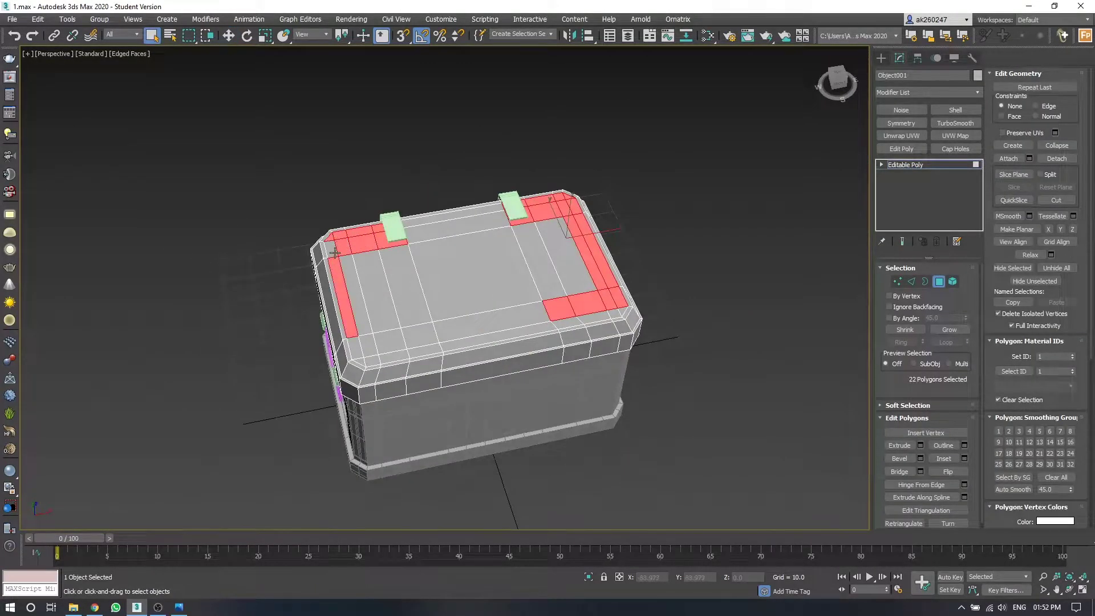
- Shift-clone the lid's top border faces as a separate object
{"action": "left_click", "coordinate": [572, 321], "text": "ctrl"}
{"action": "middle_click_drag", "start_coordinate": [572, 322], "coordinate": [601, 239], "text": "alt"}
{"action": "key", "text": "w"}
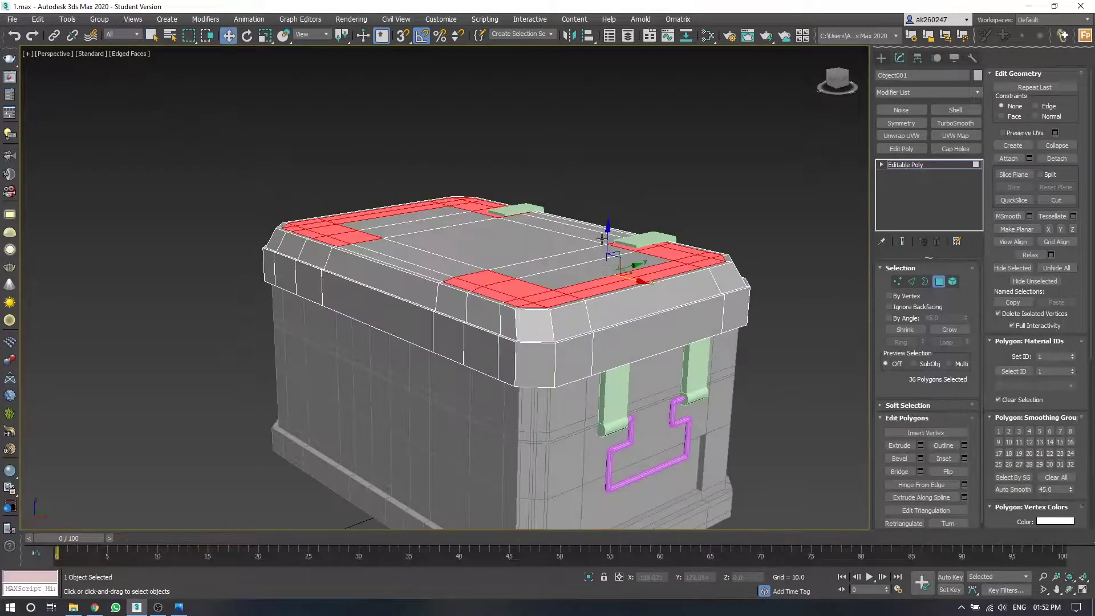
{"action": "middle_click_drag", "start_coordinate": [629, 274], "coordinate": [625, 231], "text": "alt"}
{"action": "left_click", "coordinate": [592, 315]}
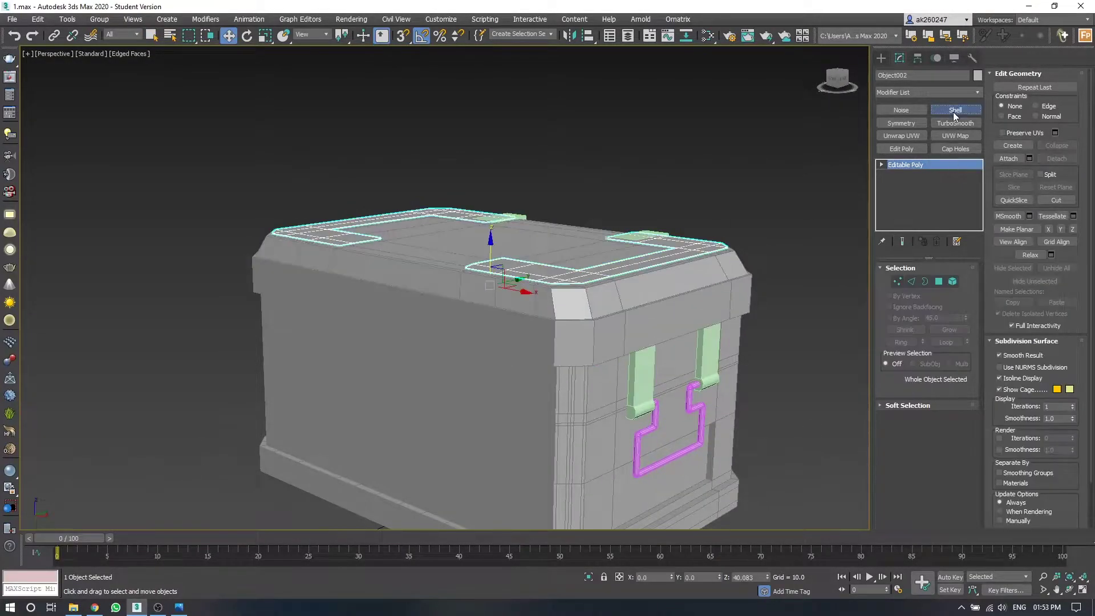
- Center the new trim piece's pivot to the object
{"action": "key", "text": "f"}
{"action": "left_click", "coordinate": [918, 58]}
{"action": "left_click", "coordinate": [926, 137]}
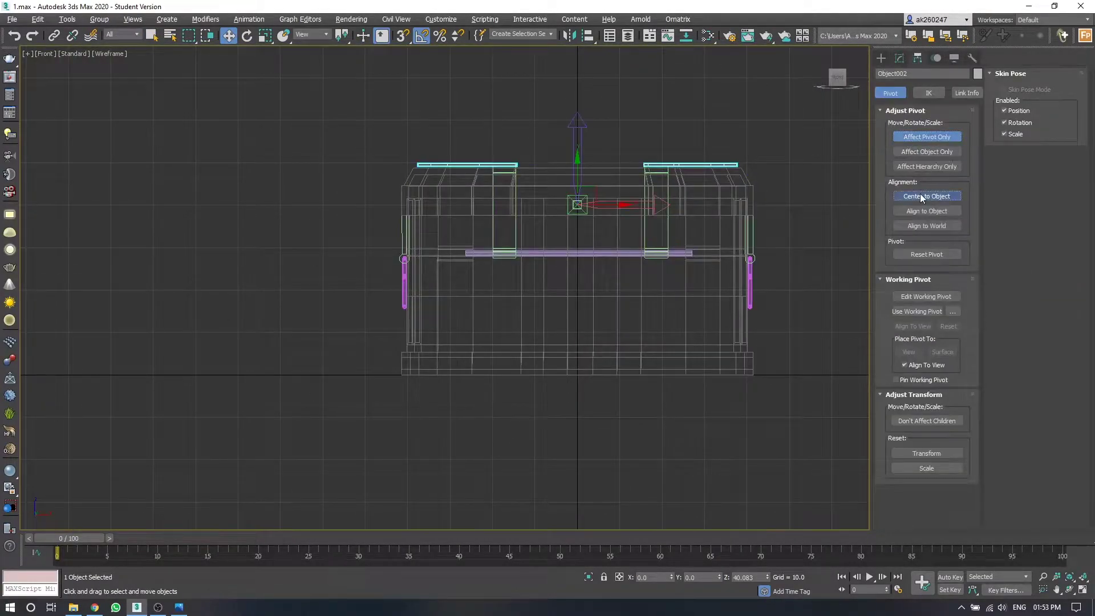
{"action": "left_click", "coordinate": [900, 57]}
- Add a Shell modifier to the trim with Outer Amount 0.565
{"action": "key", "text": "l"}
{"action": "key", "text": "F3"}
{"action": "scroll", "coordinate": [568, 457], "scroll_direction": "up", "scroll_amount": 5}
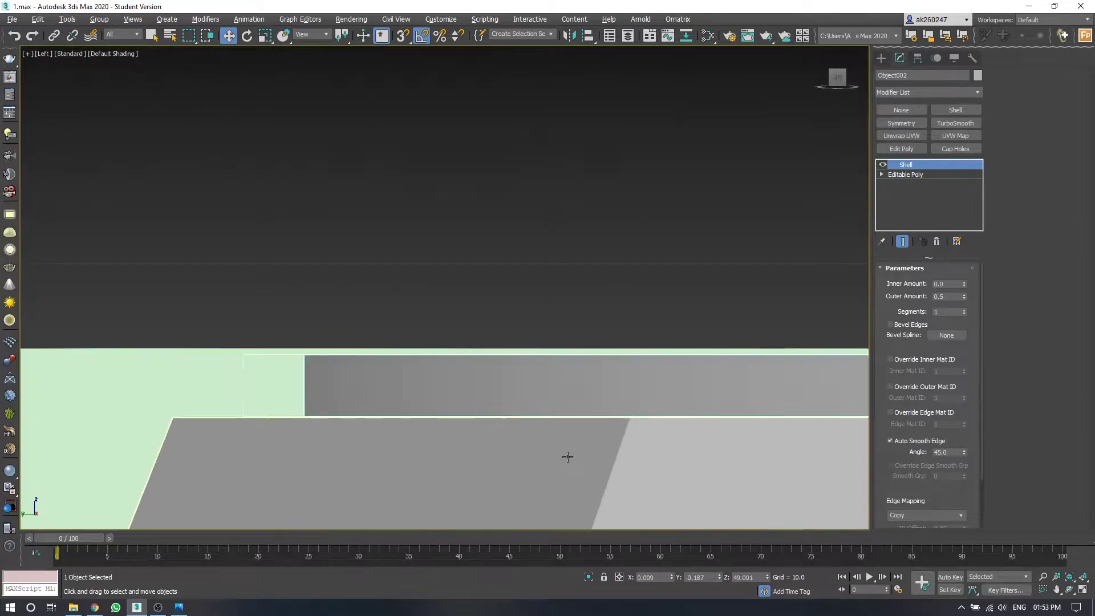
{"action": "left_click_drag", "start_coordinate": [768, 577], "coordinate": [769, 578]}
{"action": "left_click_drag", "start_coordinate": [964, 296], "coordinate": [964, 296]}
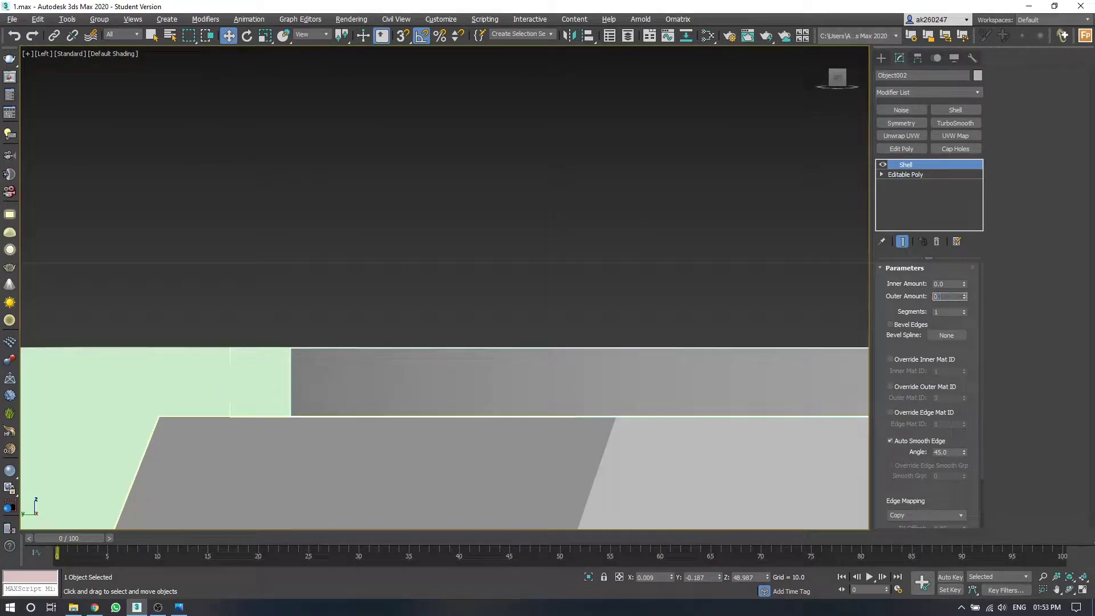
{"action": "type", "text": "565"}
{"action": "key", "text": "Return"}
{"action": "left_click", "coordinate": [469, 265]}
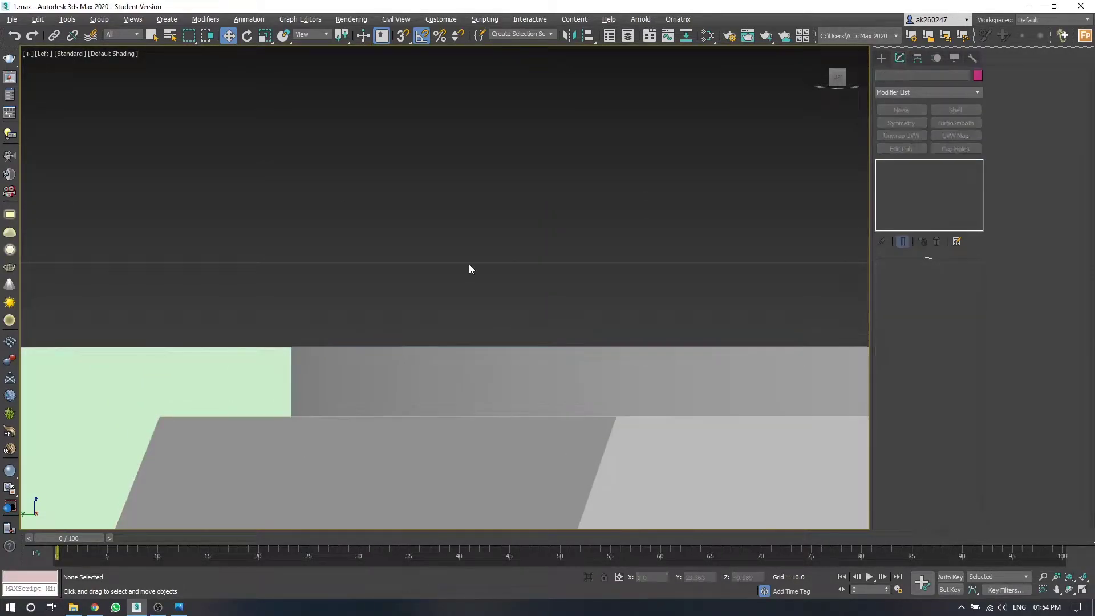
{"action": "key", "text": "p"}
{"action": "middle_click_drag", "start_coordinate": [366, 362], "coordinate": [613, 279], "text": "alt"}
- Convert the lid trim piece to Editable Poly
{"action": "key", "text": "z"}
{"action": "left_click", "coordinate": [485, 242]}
{"action": "key", "text": "z"}
{"action": "right_click", "coordinate": [756, 362]}
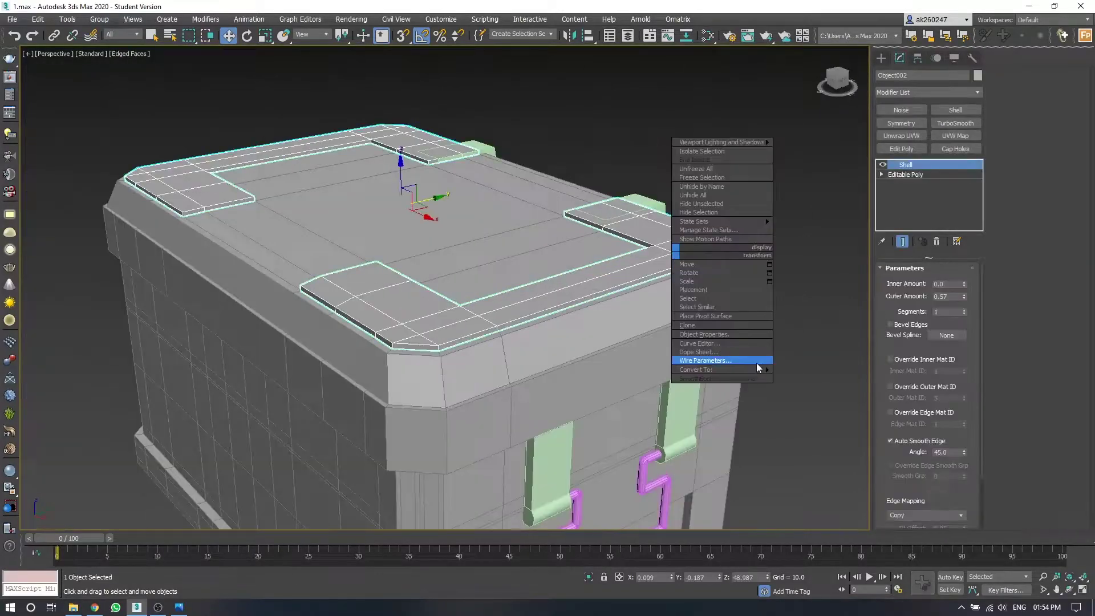
{"action": "key", "text": "Escape"}
{"action": "scroll", "coordinate": [789, 346], "scroll_direction": "down", "scroll_amount": 2}
{"action": "scroll", "coordinate": [789, 346], "scroll_direction": "up", "scroll_amount": 3}
{"action": "right_click", "coordinate": [485, 226]}
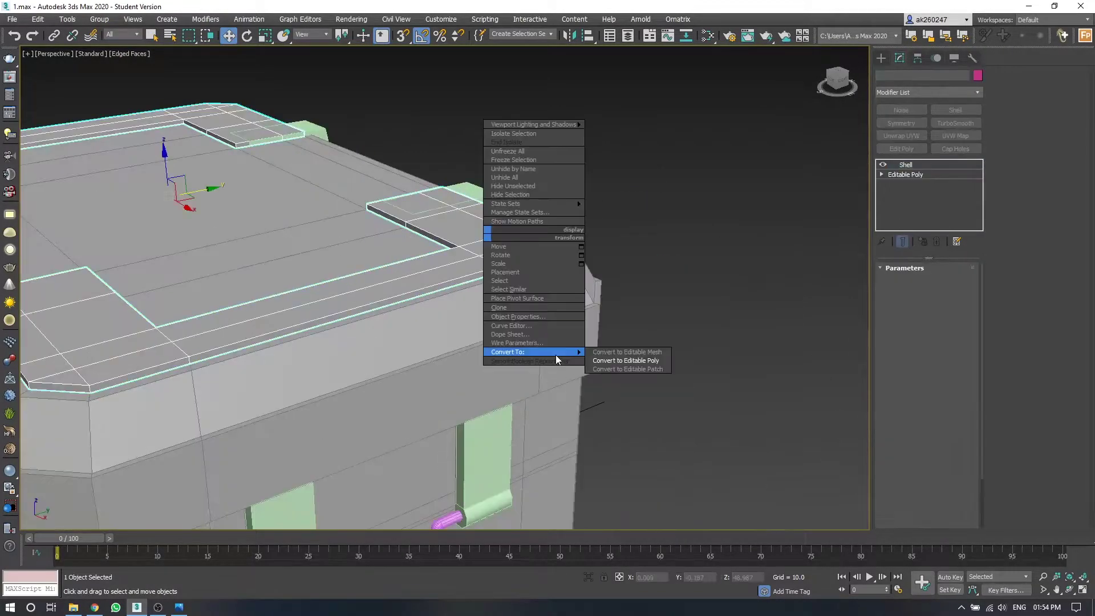
{"action": "left_click", "coordinate": [604, 354]}
- Extrude the two top strips inward with height -0.14 to form grooves
{"action": "key", "text": "4"}
{"action": "scroll", "coordinate": [577, 308], "scroll_direction": "down", "scroll_amount": 2}
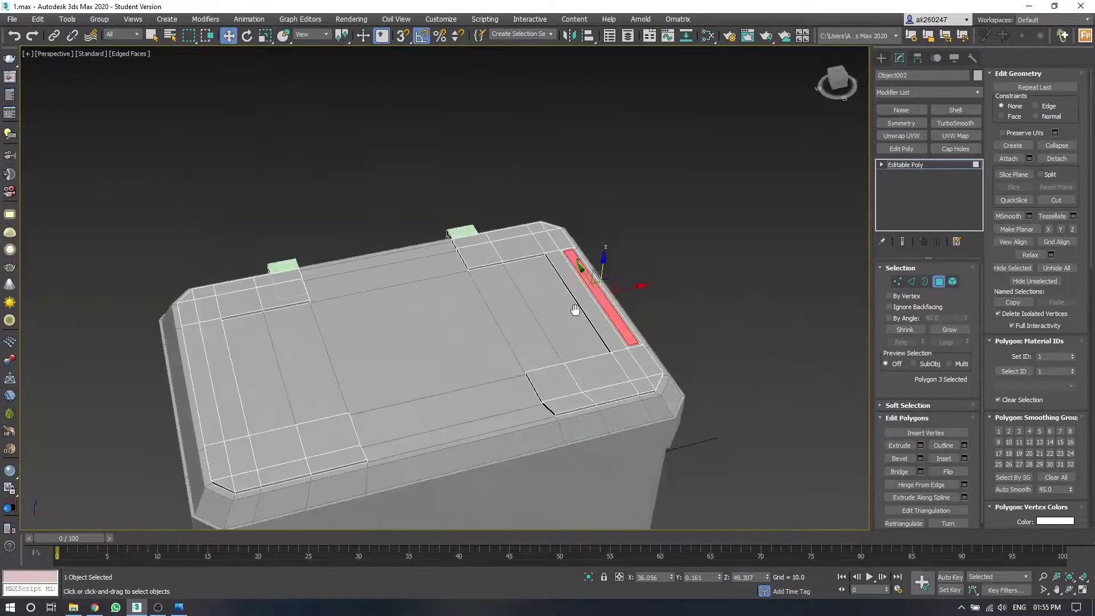
{"action": "middle_click_drag", "start_coordinate": [577, 308], "coordinate": [440, 211], "text": "alt"}
{"action": "left_click", "coordinate": [641, 245], "text": "ctrl"}
{"action": "scroll", "coordinate": [451, 327], "scroll_direction": "up", "scroll_amount": 2}
{"action": "key", "text": "shift+e"}
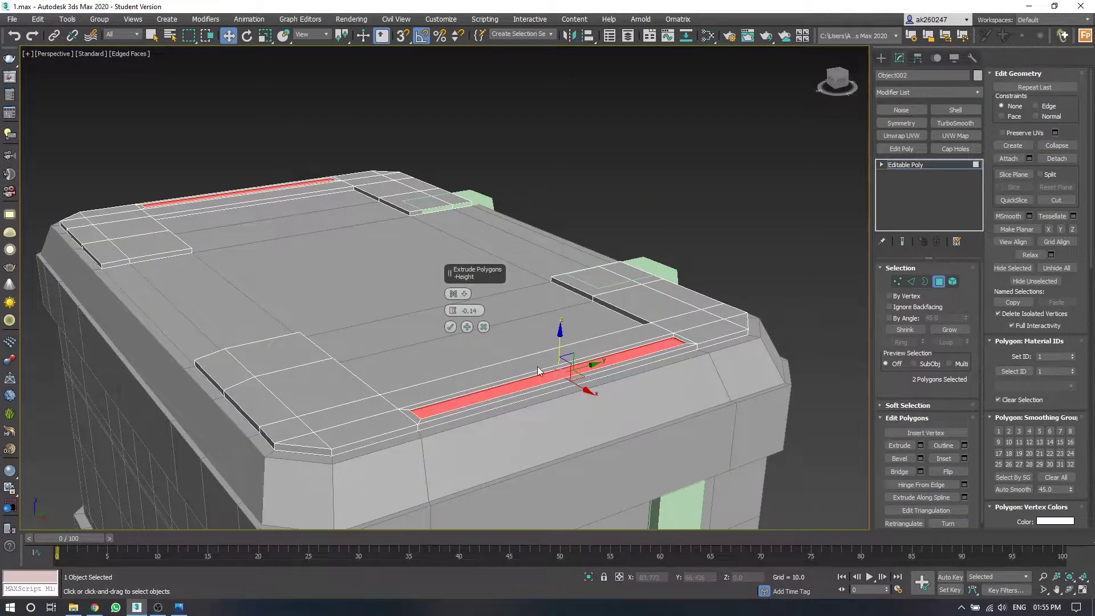
{"action": "scroll", "coordinate": [538, 372], "scroll_direction": "up", "scroll_amount": 2}
{"action": "key", "text": "Return"}
{"action": "scroll", "coordinate": [538, 371], "scroll_direction": "down", "scroll_amount": 4}
- In Front view, raise the first strap's top vertices up to the lid's top
{"action": "key", "text": "t"}
{"action": "key", "text": "F3"}
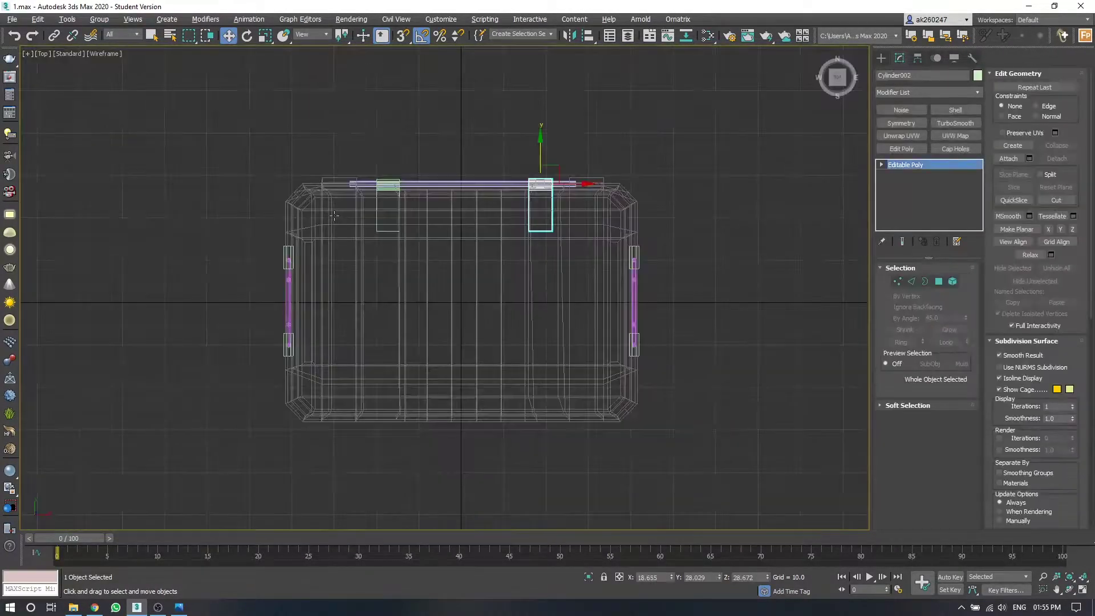
{"action": "key", "text": "f"}
{"action": "scroll", "coordinate": [648, 223], "scroll_direction": "up", "scroll_amount": 4}
{"action": "key", "text": "1"}
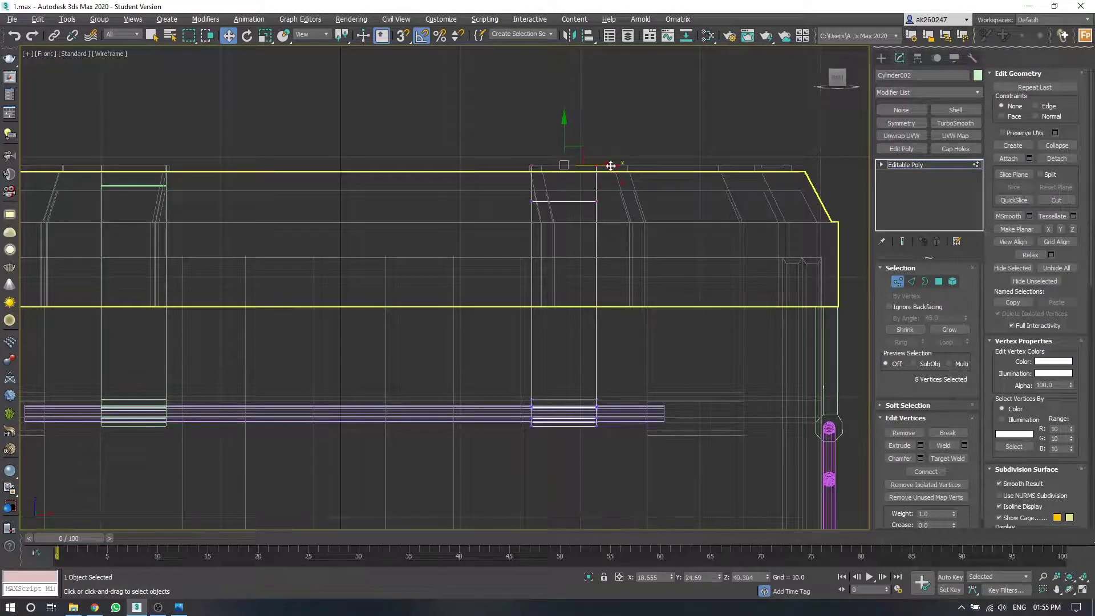
{"action": "middle_click_drag", "start_coordinate": [614, 373], "coordinate": [441, 218]}
- Select the second strap's top vertices and bring them up to the lid
{"action": "left_click", "coordinate": [440, 218]}
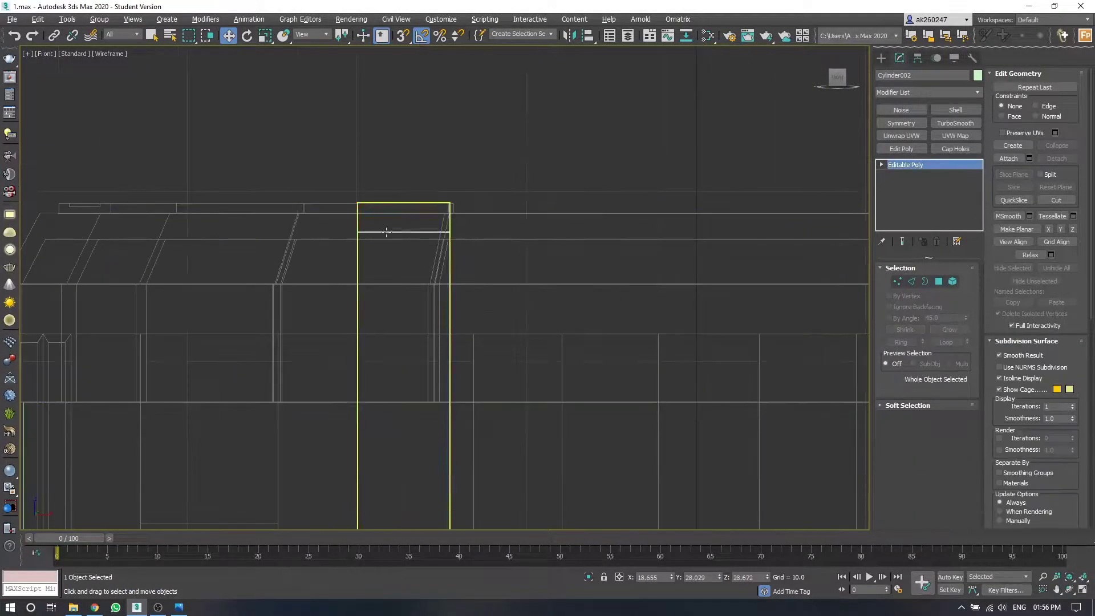
{"action": "middle_click_drag", "start_coordinate": [452, 177], "coordinate": [538, 263]}
{"action": "key", "text": "ctrl+a"}
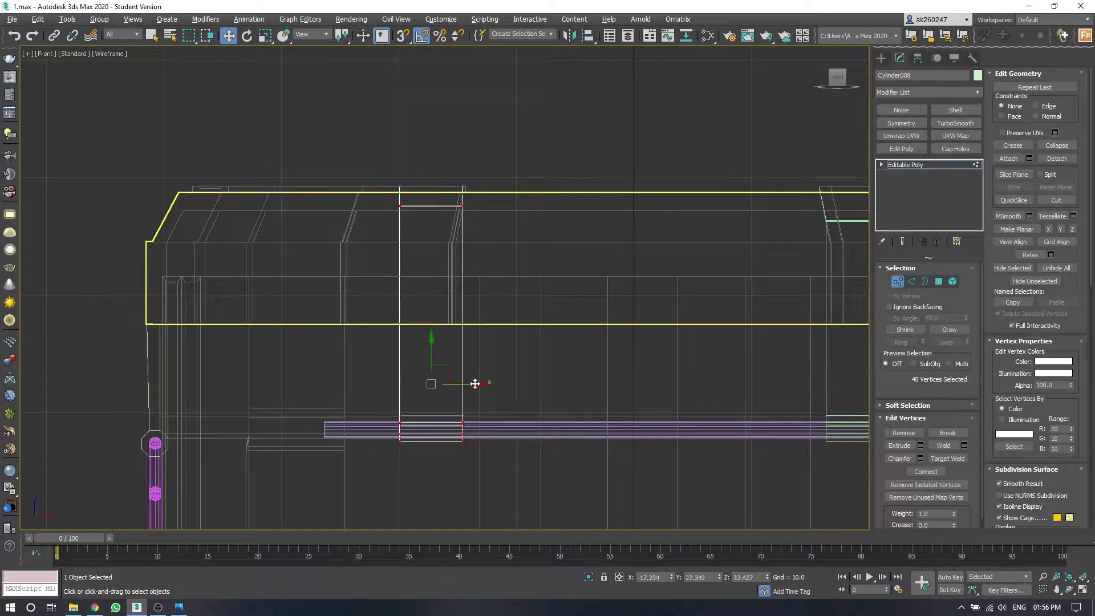
{"action": "key", "text": "shift+z"}
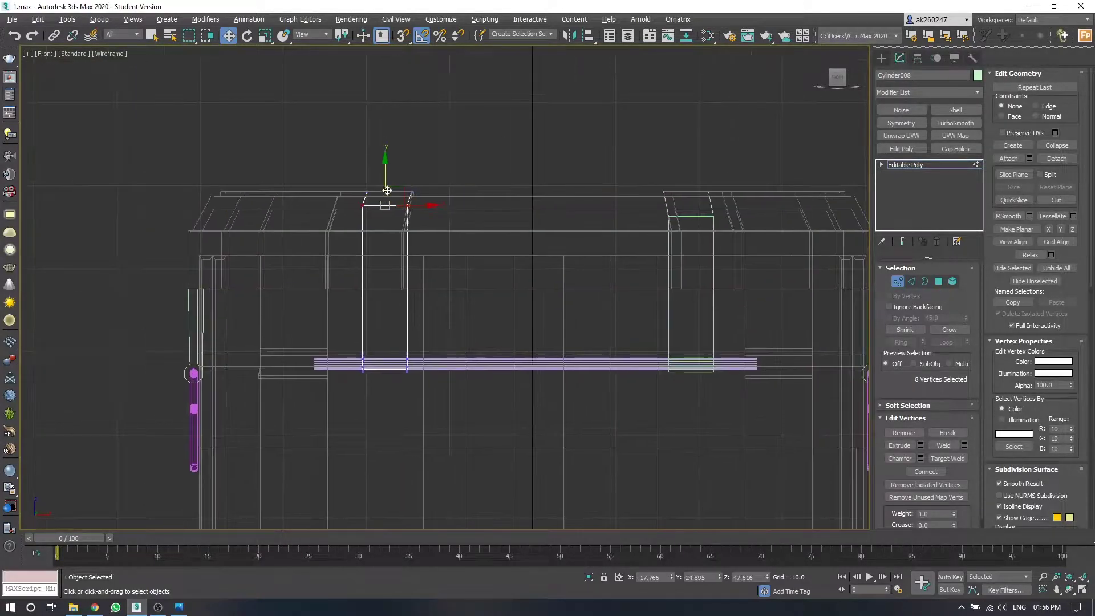
{"action": "key", "text": "shift+z"}
{"action": "key", "text": "shift+z"}
{"action": "key", "text": "shift+z"}
- Switch the strap to edge editing and frame its top corner
{"action": "key", "text": "6"}
{"action": "key", "text": "ctrl+z"}
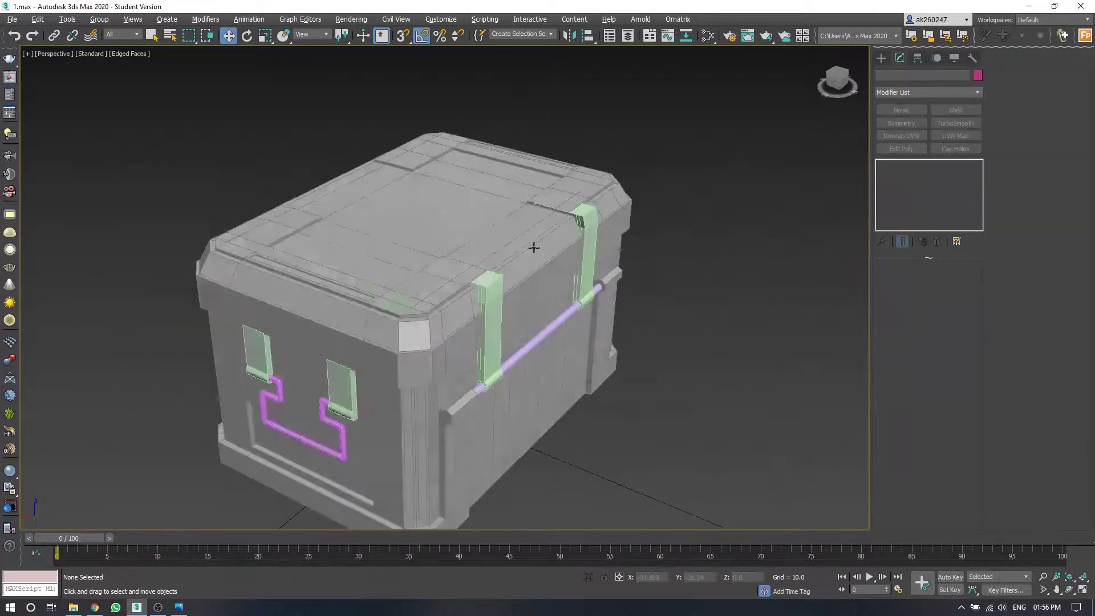
{"action": "scroll", "coordinate": [532, 244], "scroll_direction": "up", "scroll_amount": 5}
{"action": "middle_click_drag", "start_coordinate": [468, 228], "coordinate": [616, 183], "text": "alt"}
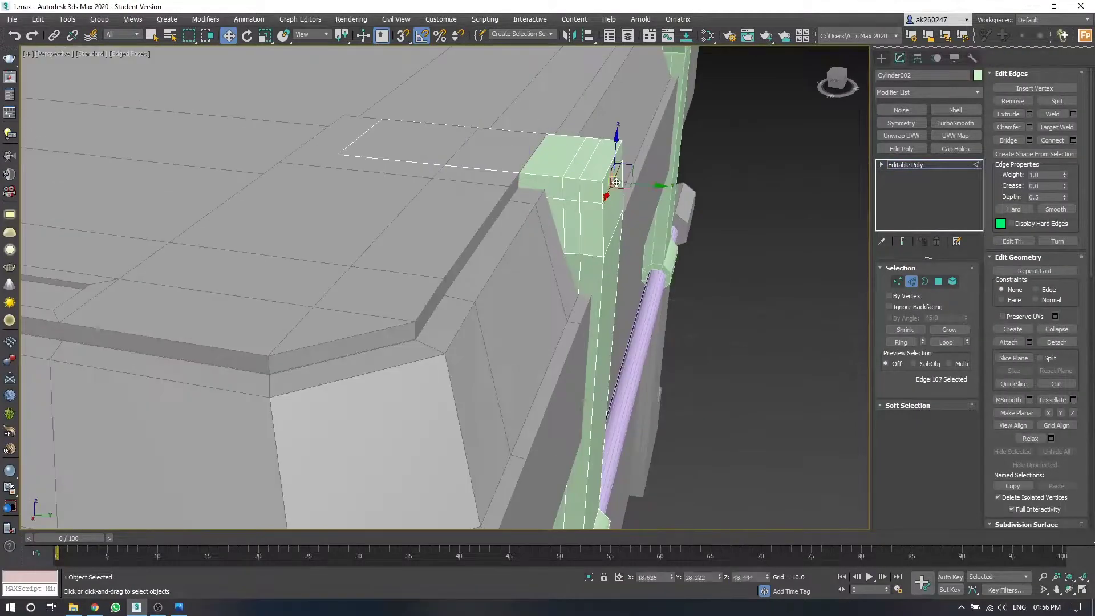
{"action": "scroll", "coordinate": [585, 201], "scroll_direction": "up", "scroll_amount": 3}
{"action": "middle_click_drag", "start_coordinate": [456, 160], "coordinate": [543, 144], "text": "alt"}
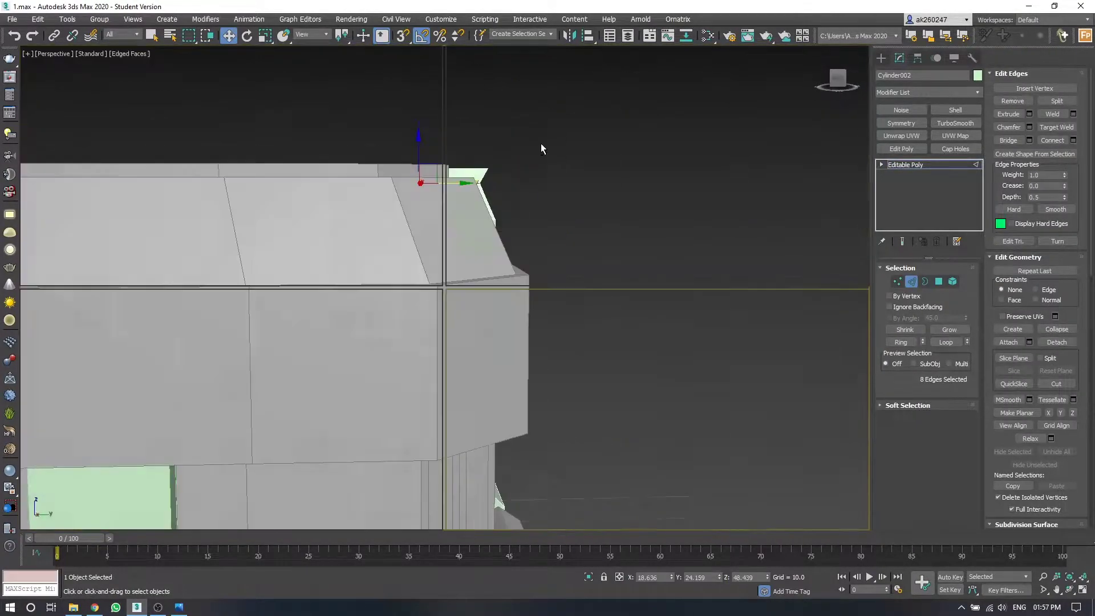
- Select the edges at the second strap's bend and connect them with a new loop
{"action": "key", "text": "alt+w"}
{"action": "key", "text": "alt+w"}
{"action": "mouse_move", "coordinate": [279, 152]}
{"action": "middle_mouse_down", "text": "alt"}
{"action": "mouse_move", "coordinate": [671, 210]}
{"action": "mouse_move", "coordinate": [589, 279]}
{"action": "middle_mouse_up", "text": "alt"}
{"action": "left_click", "coordinate": [671, 209]}
{"action": "right_click", "coordinate": [587, 279]}
{"action": "left_click", "coordinate": [491, 303]}
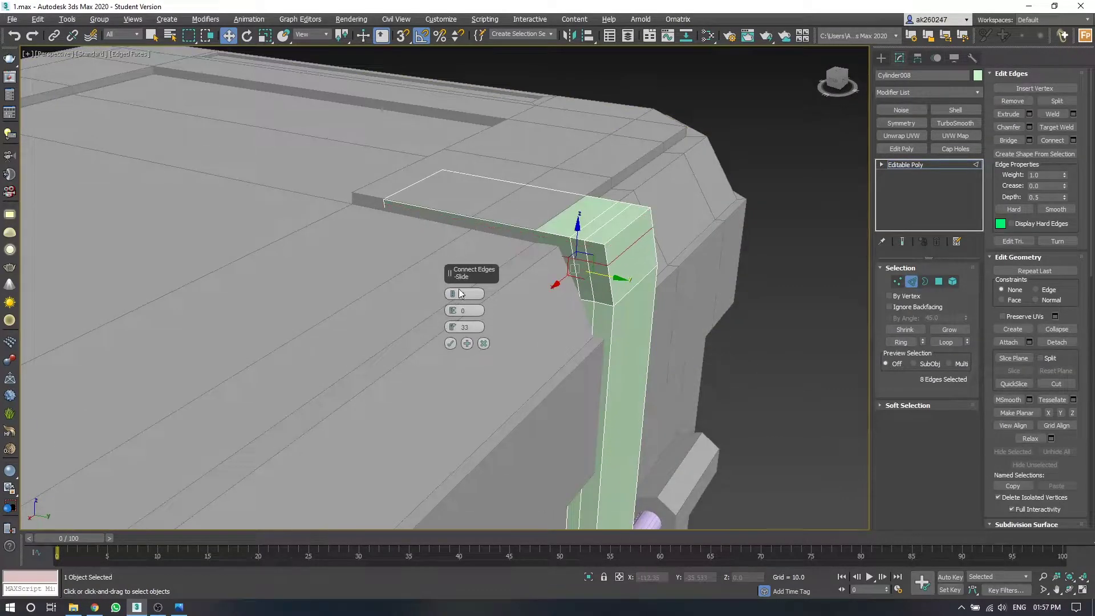
- Copy both straps upward above the chest, then maximize a single viewport
{"action": "key", "text": "l"}
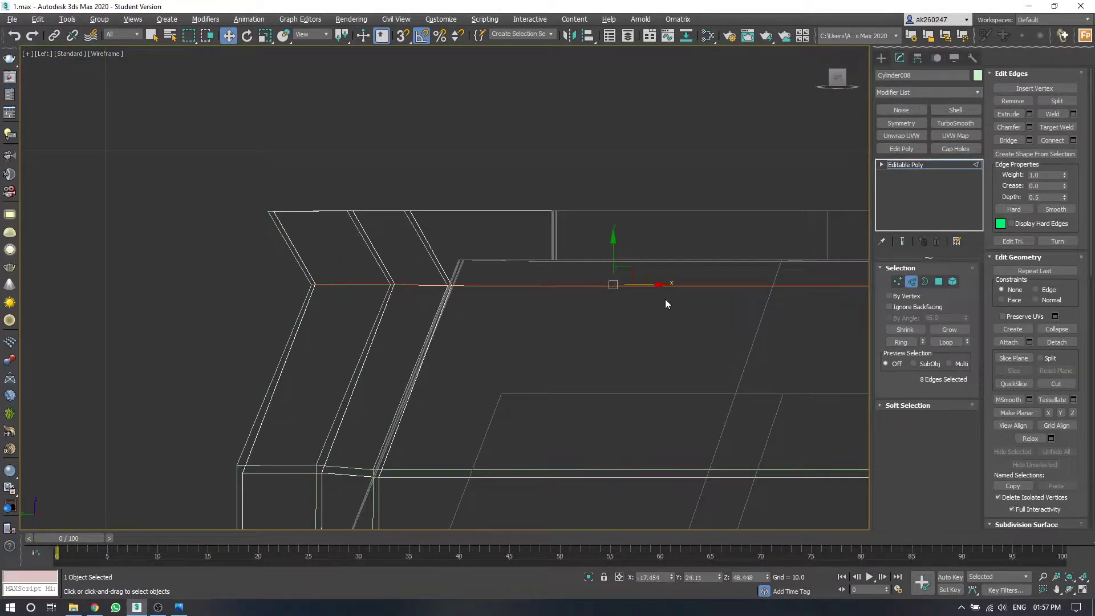
{"action": "key", "text": "p"}
{"action": "left_click_drag", "start_coordinate": [489, 354], "coordinate": [370, 280], "text": "shift"}
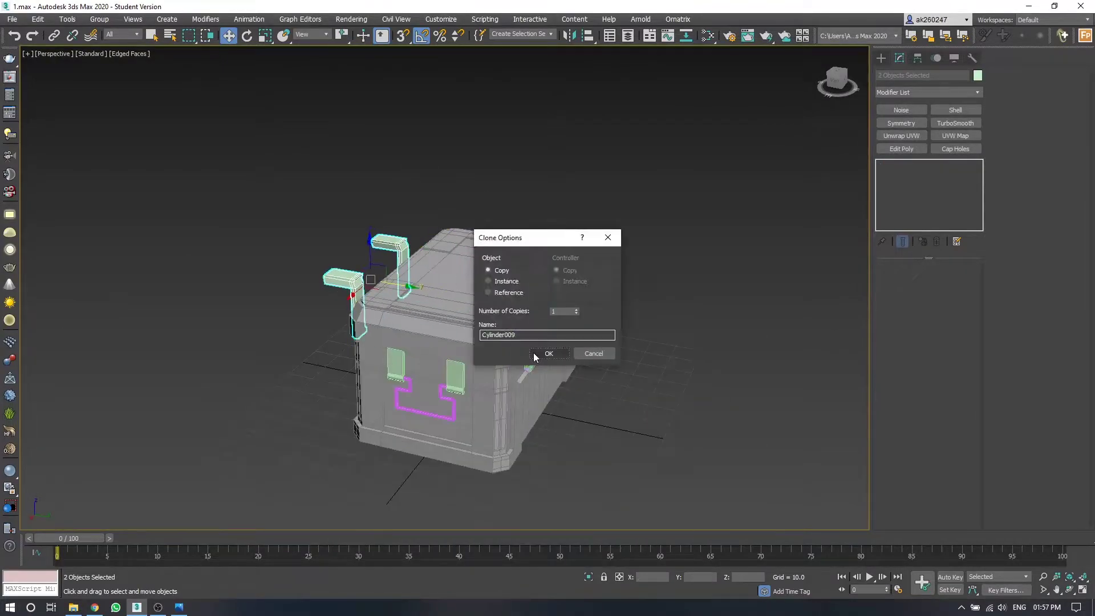
{"action": "left_click", "coordinate": [548, 353]}
{"action": "scroll", "coordinate": [514, 319], "scroll_direction": "up", "scroll_amount": 5}
{"action": "middle_click_drag", "start_coordinate": [514, 319], "coordinate": [486, 285], "text": "alt"}
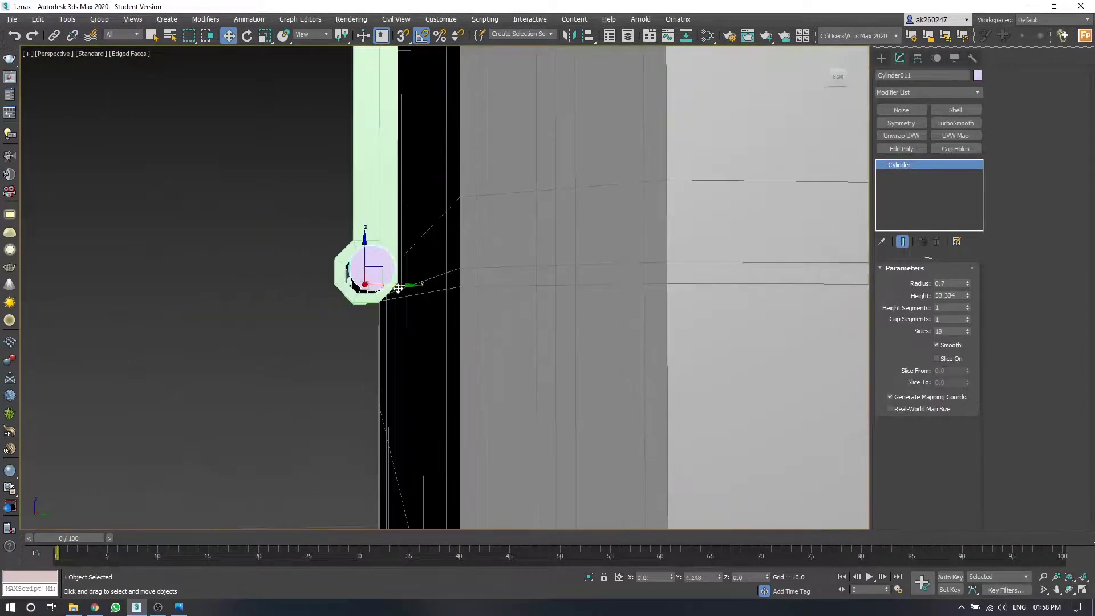
{"action": "key", "text": "alt+w"}
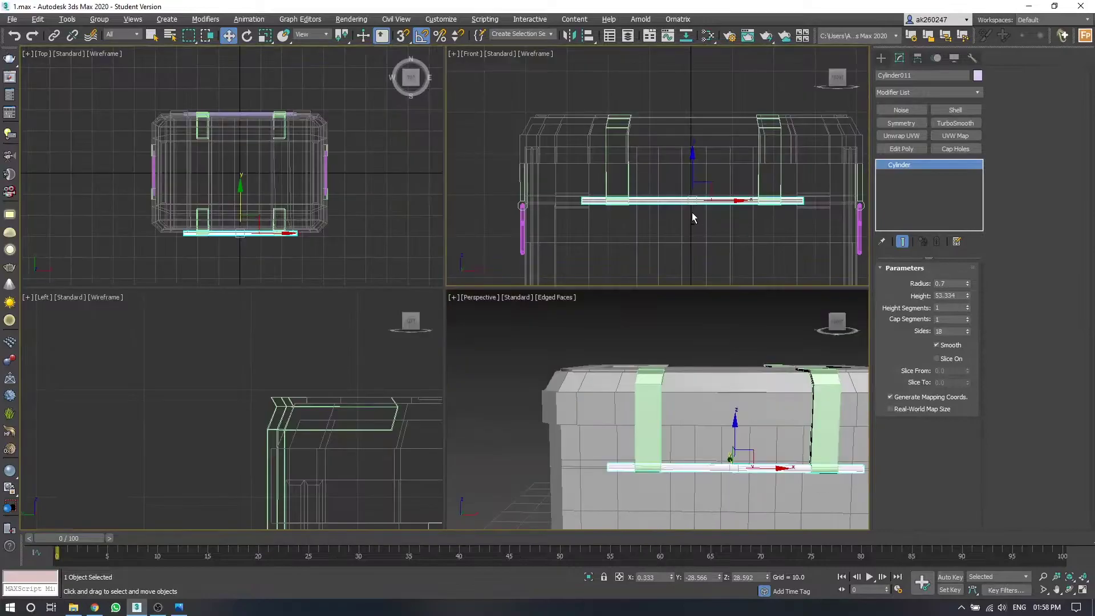
{"action": "key", "text": "alt+w"}
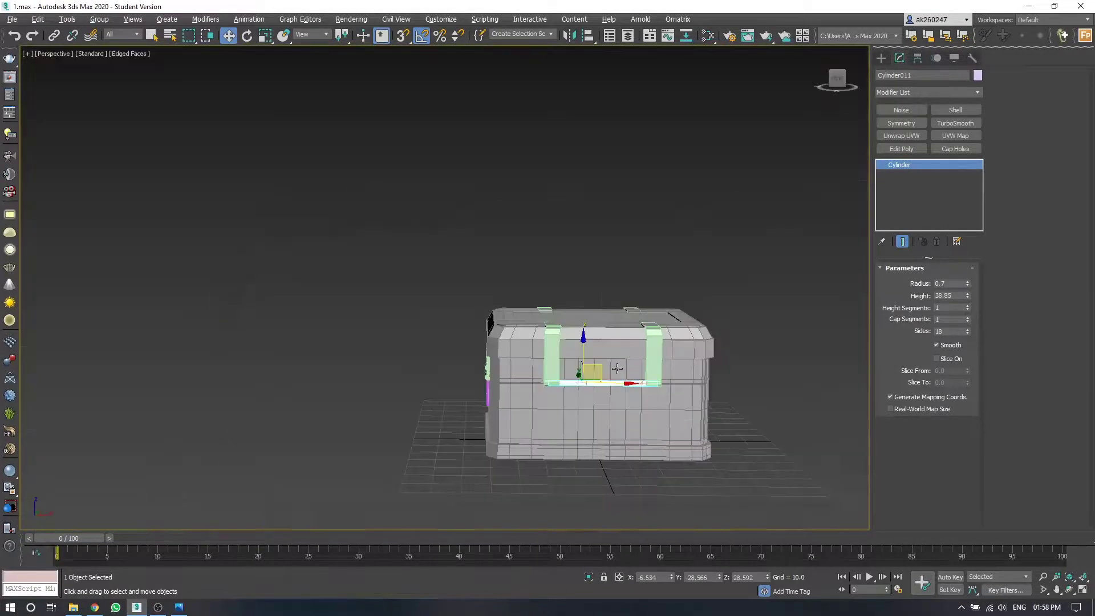
- Make the magenta latch block deeper by increasing its Length
{"action": "right_click", "coordinate": [517, 265]}
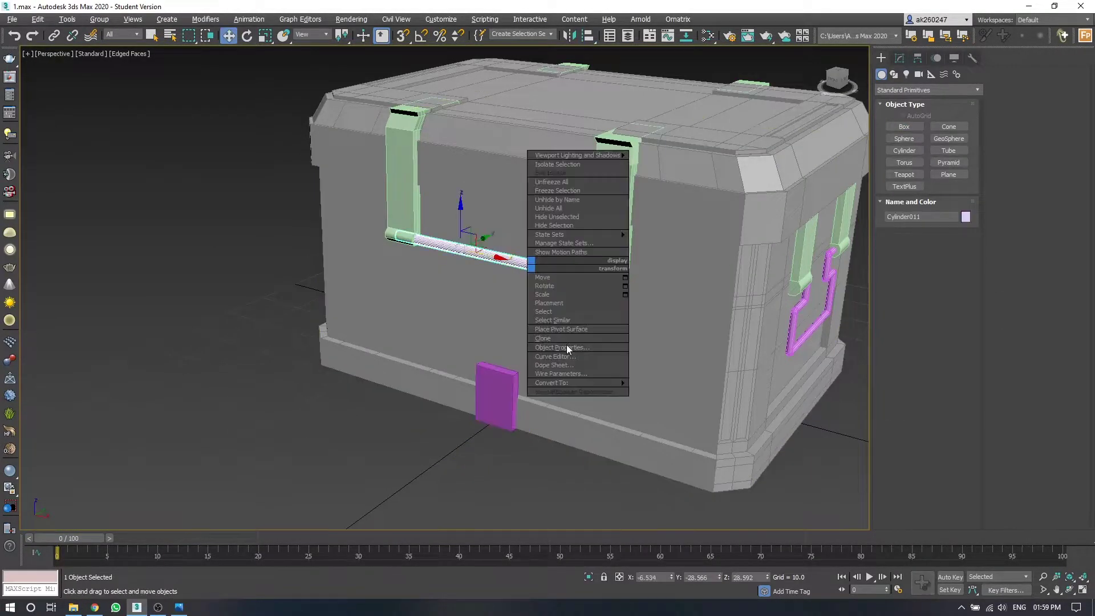
{"action": "left_click", "coordinate": [566, 344]}
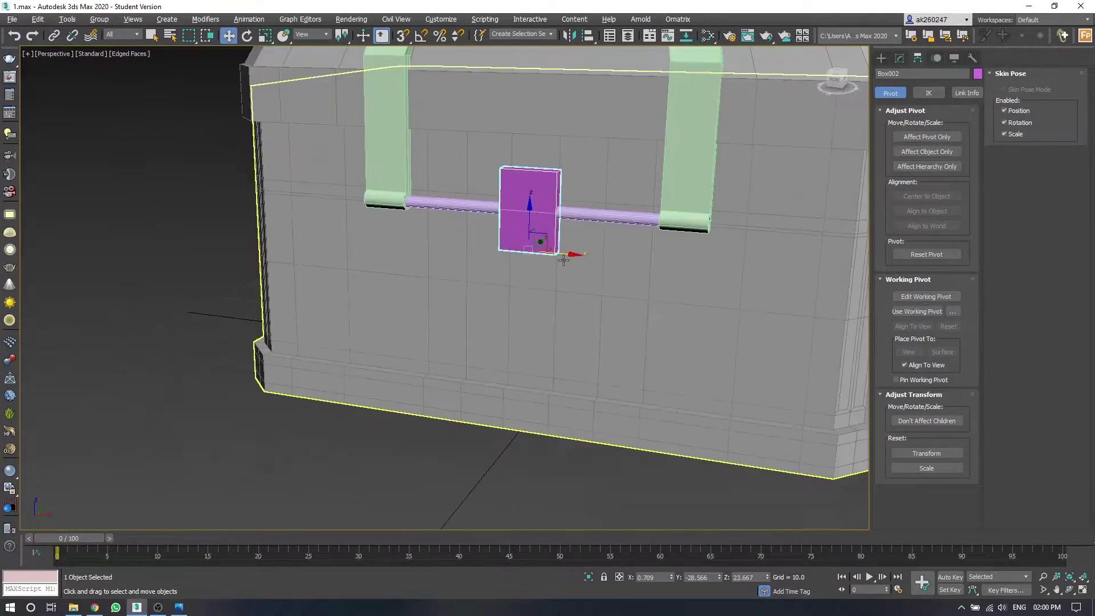
{"action": "middle_click_drag", "start_coordinate": [523, 213], "coordinate": [545, 157], "text": "alt"}
{"action": "left_click", "coordinate": [899, 58]}
{"action": "left_click_drag", "start_coordinate": [962, 282], "coordinate": [961, 268]}
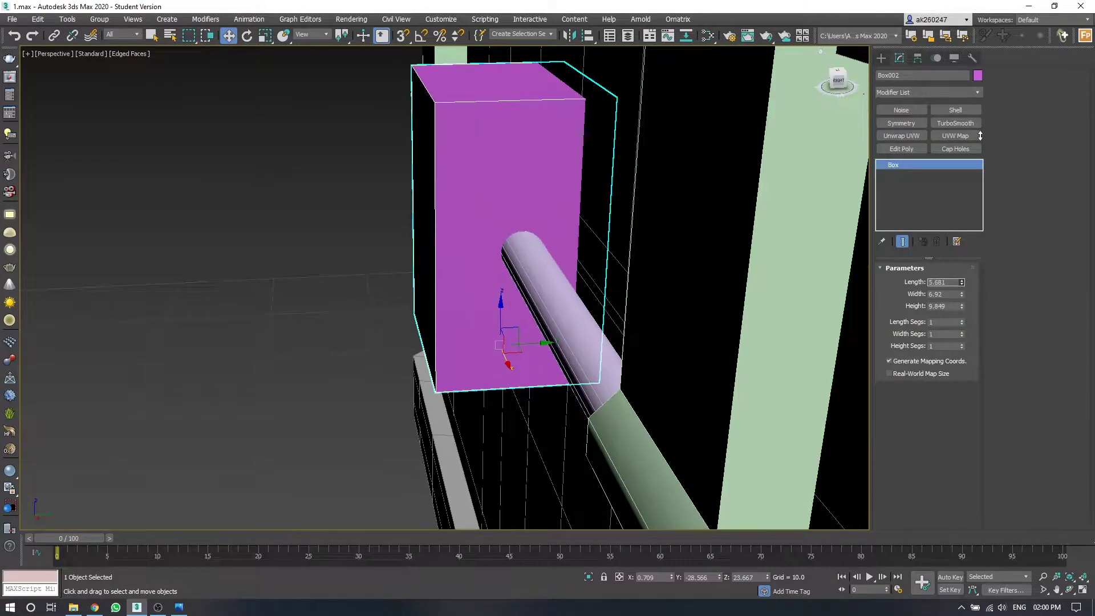
- Convert the block to Editable Poly and chamfer its top edges
{"action": "right_click", "coordinate": [489, 289]}
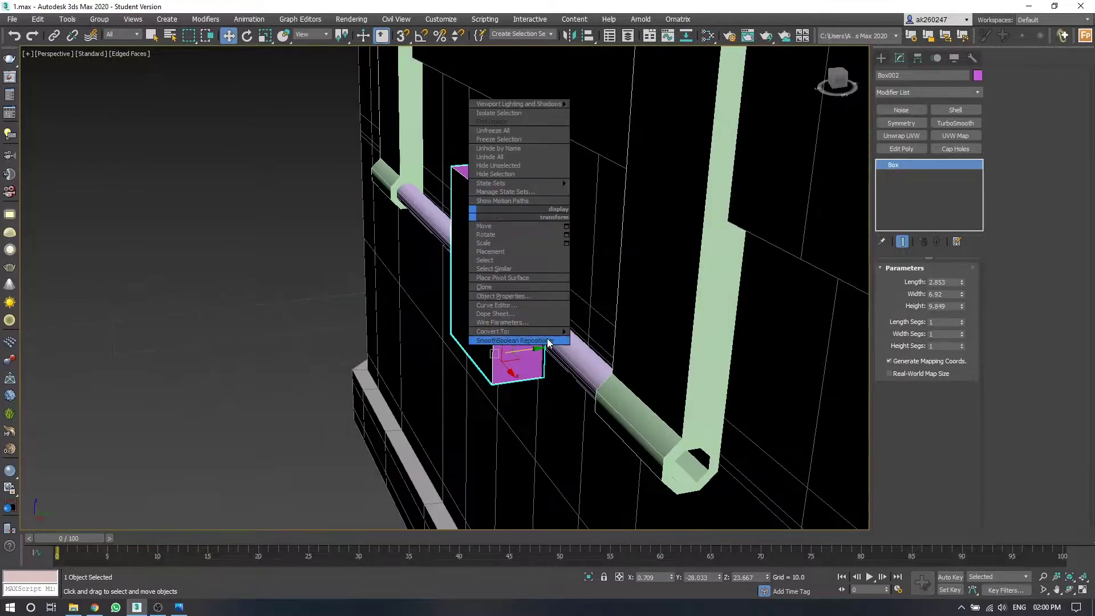
{"action": "left_click", "coordinate": [545, 342]}
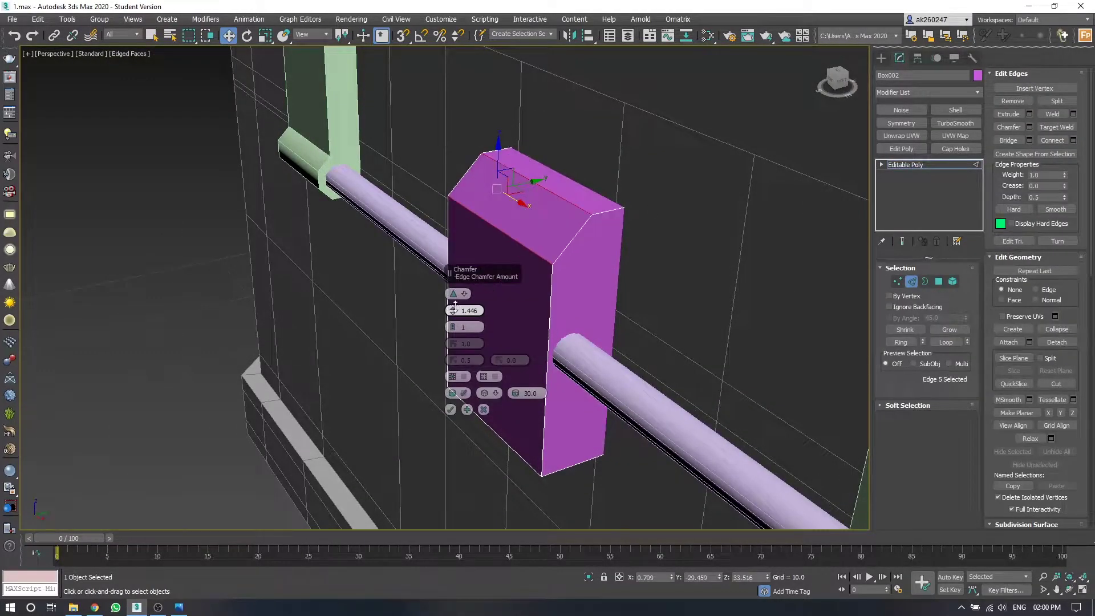
{"action": "left_click", "coordinate": [451, 410]}
{"action": "middle_click_drag", "start_coordinate": [467, 400], "coordinate": [580, 353], "text": "alt"}
{"action": "middle_click_drag", "start_coordinate": [450, 330], "coordinate": [549, 309], "text": "alt"}
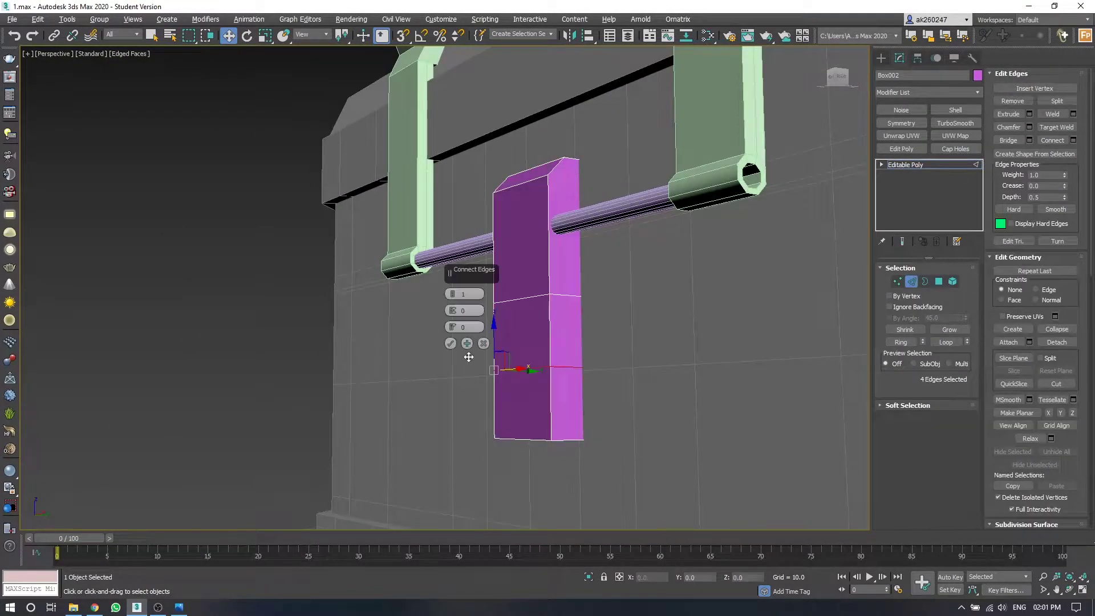
- Connect a new horizontal edge loop across the latch block
{"action": "left_click", "coordinate": [456, 412]}
{"action": "middle_click_drag", "start_coordinate": [456, 413], "coordinate": [548, 377], "text": "alt"}
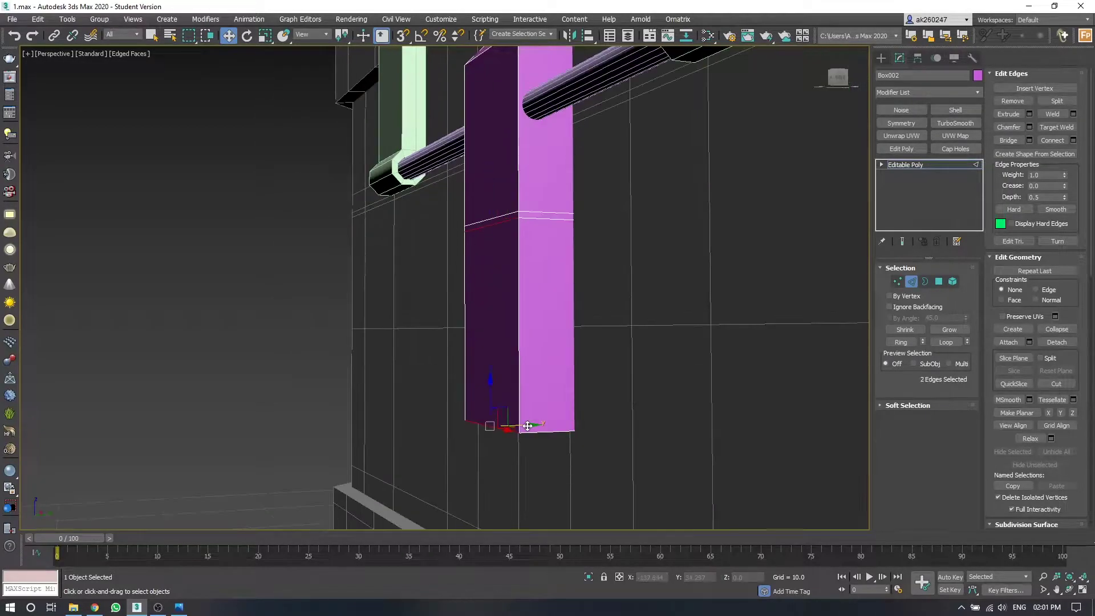
{"action": "scroll", "coordinate": [558, 388], "scroll_direction": "up", "scroll_amount": 5}
{"action": "scroll", "coordinate": [559, 387], "scroll_direction": "down", "scroll_amount": 4}
{"action": "left_click", "coordinate": [450, 343]}
- Center the block in a wireframe Front view
{"action": "scroll", "coordinate": [514, 286], "scroll_direction": "down", "scroll_amount": 3}
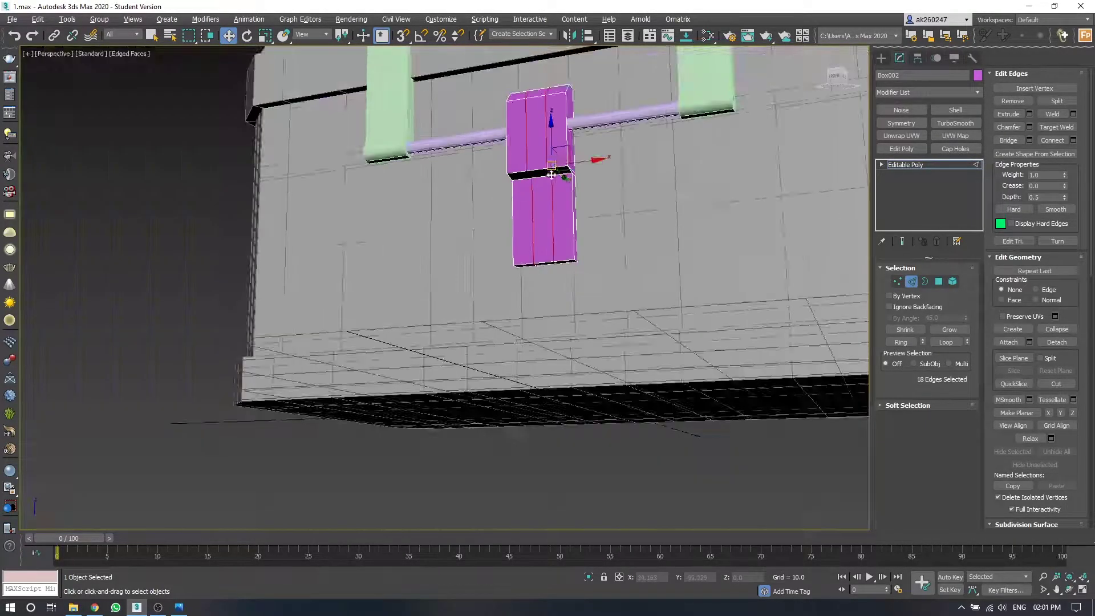
{"action": "key", "text": "f"}
{"action": "key", "text": "F3"}
{"action": "middle_click_drag", "start_coordinate": [640, 510], "coordinate": [668, 531]}
{"action": "key", "text": "r"}
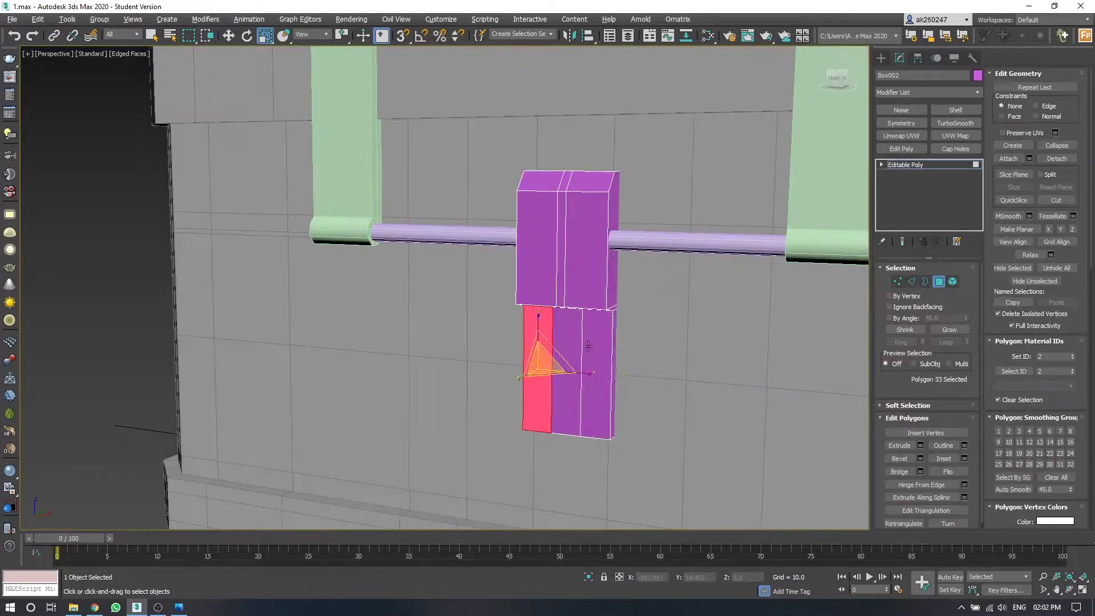
- Extrude the latch's lower faces into two legs and bridge their bottom edges
{"action": "mouse_move", "coordinate": [588, 346]}
{"action": "middle_mouse_down", "text": "alt"}
{"action": "mouse_move", "coordinate": [750, 374]}
{"action": "mouse_move", "coordinate": [544, 376]}
{"action": "middle_mouse_up", "text": "alt"}
{"action": "key", "text": "w"}
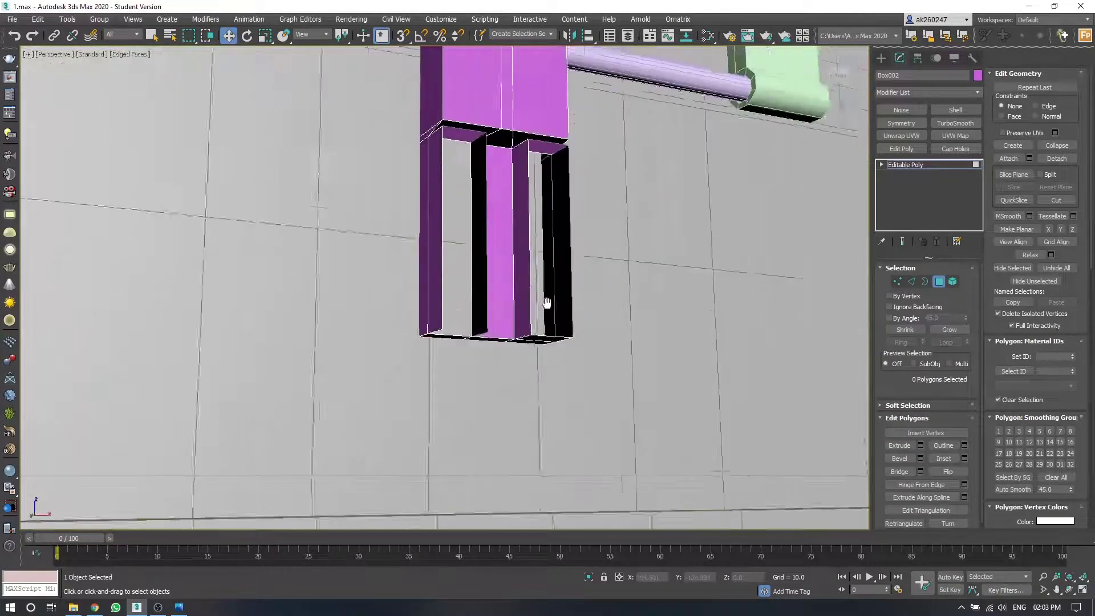
{"action": "mouse_move", "coordinate": [525, 310]}
{"action": "middle_mouse_down", "text": "alt"}
{"action": "mouse_move", "coordinate": [434, 347]}
{"action": "mouse_move", "coordinate": [514, 184]}
{"action": "middle_mouse_up", "text": "alt"}
{"action": "key", "text": "2"}
{"action": "left_click", "coordinate": [433, 346]}
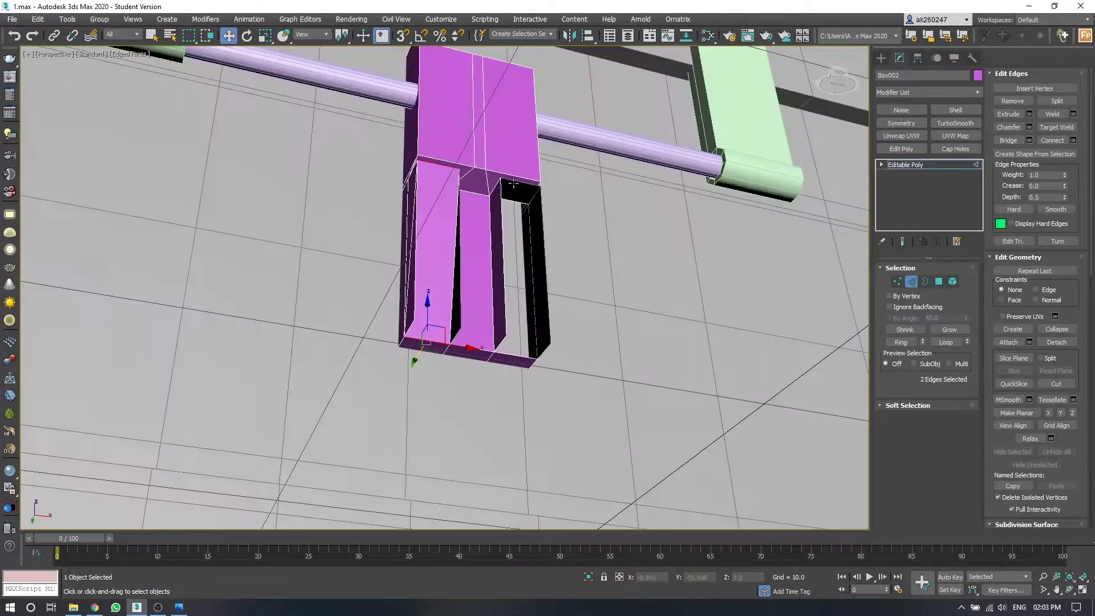
{"action": "mouse_move", "coordinate": [537, 341]}
{"action": "middle_mouse_down", "text": "alt"}
{"action": "mouse_move", "coordinate": [513, 319]}
{"action": "mouse_move", "coordinate": [477, 333]}
{"action": "middle_mouse_up", "text": "alt"}
- Select the two faces at the gap between the latch legs
{"action": "key", "text": "4"}
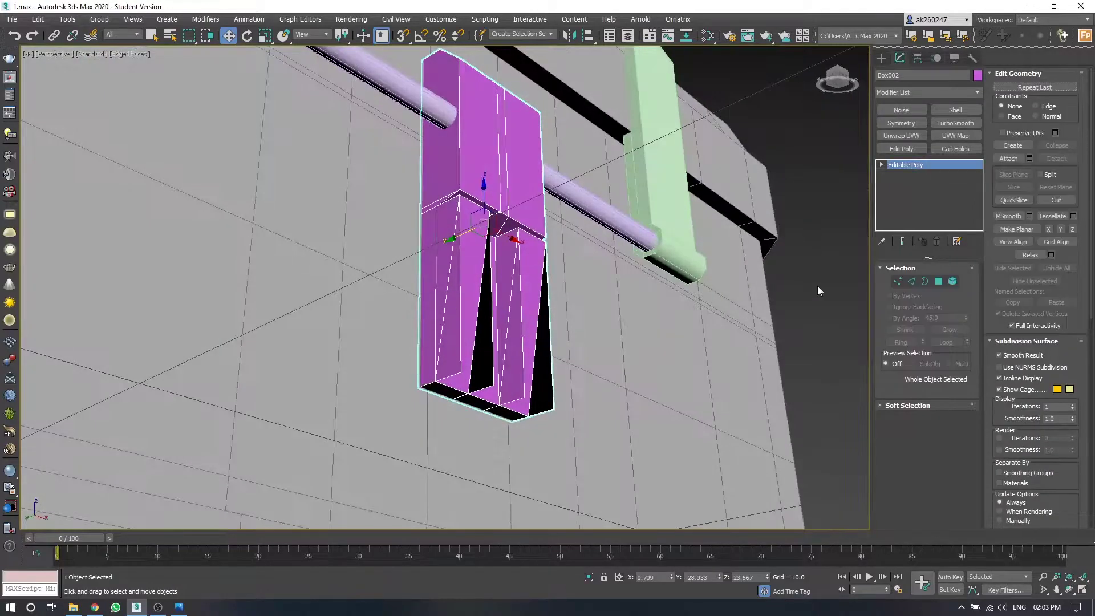
{"action": "mouse_move", "coordinate": [435, 260]}
{"action": "middle_mouse_down", "text": "alt"}
{"action": "mouse_move", "coordinate": [464, 256]}
{"action": "mouse_move", "coordinate": [387, 207]}
{"action": "mouse_move", "coordinate": [556, 256]}
{"action": "mouse_move", "coordinate": [525, 303]}
{"action": "middle_mouse_up", "text": "alt"}
{"action": "scroll", "coordinate": [464, 257], "scroll_direction": "up", "scroll_amount": 3}
{"action": "scroll", "coordinate": [463, 257], "scroll_direction": "up", "scroll_amount": 2}
{"action": "key", "text": "4"}
{"action": "left_click", "coordinate": [375, 251]}
- Weld the leg vertices in a wireframe front view and bring up connect-edge options
{"action": "key", "text": "1"}
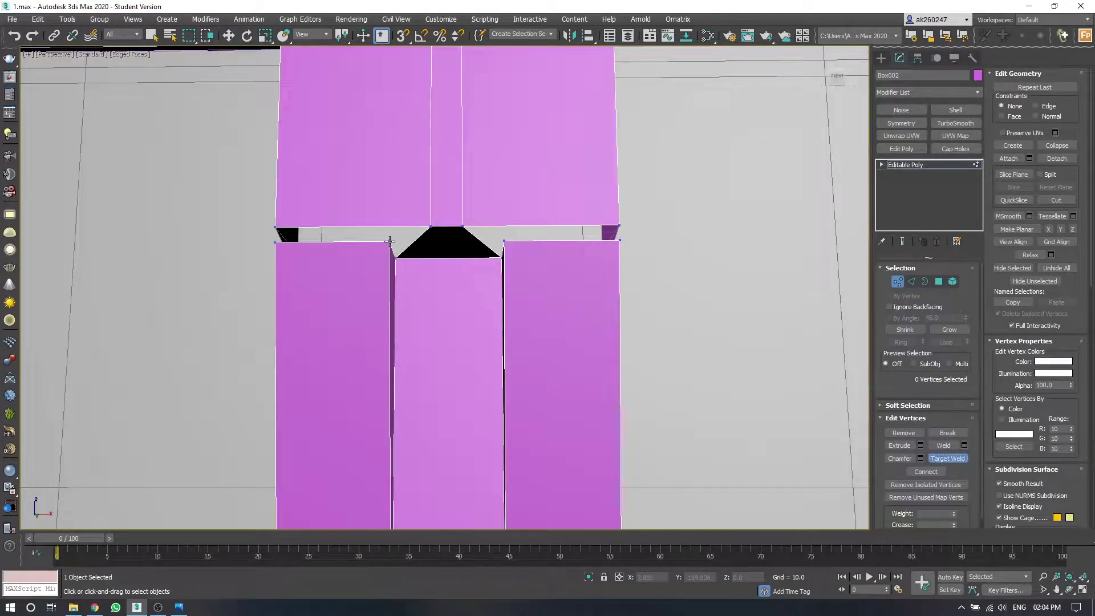
{"action": "scroll", "coordinate": [659, 228], "scroll_direction": "down", "scroll_amount": 5}
{"action": "key", "text": "f"}
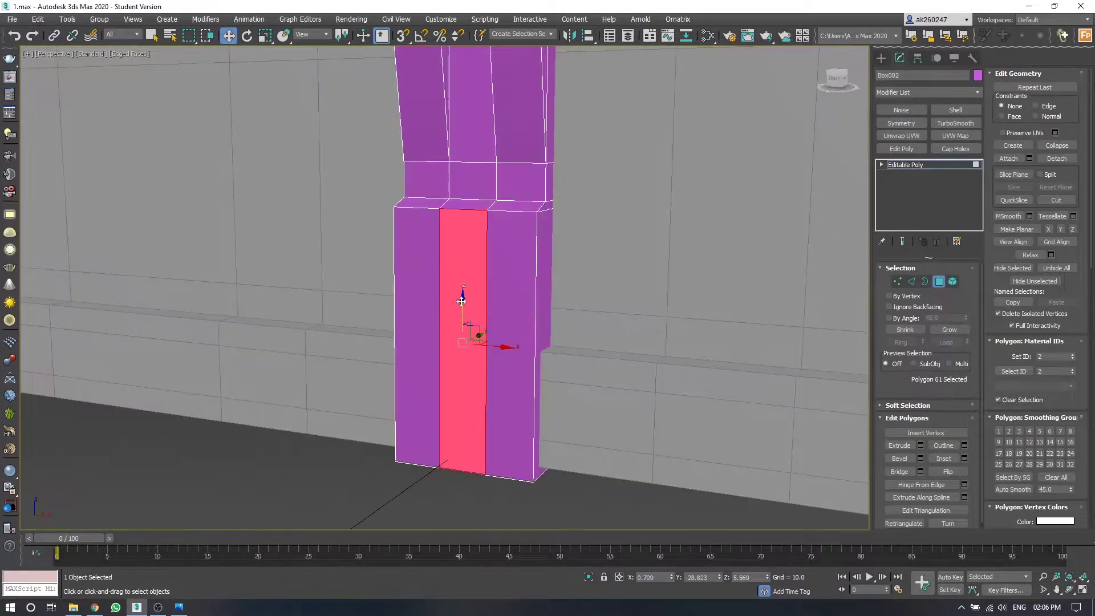
{"action": "right_click", "coordinate": [496, 206]}
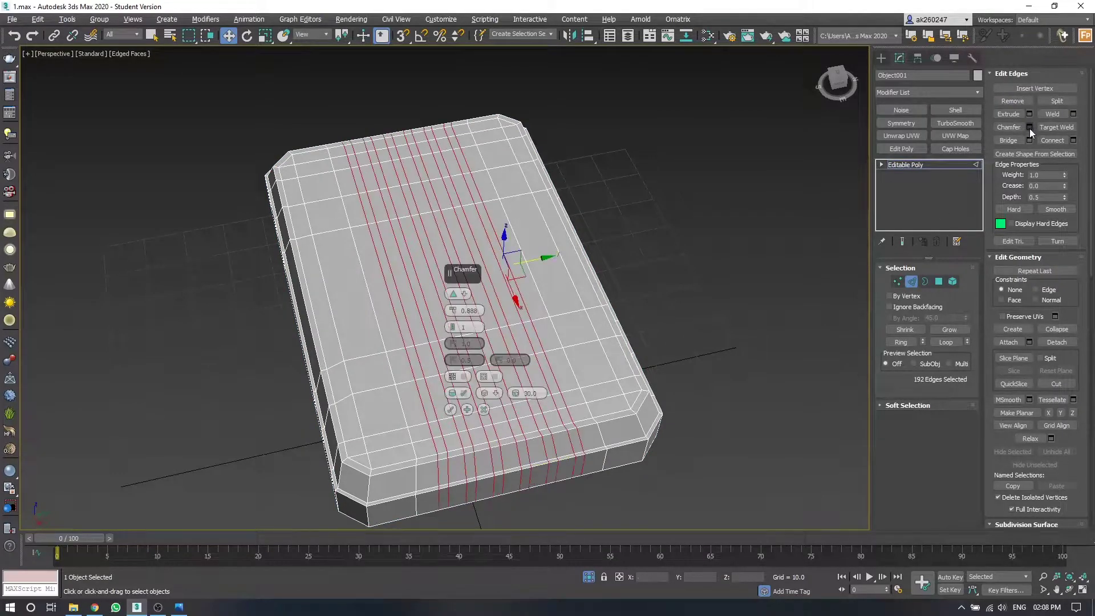
- Commit the chamfer on the lid grooves and view the lid flat
{"action": "left_click", "coordinate": [938, 282], "text": "ctrl"}
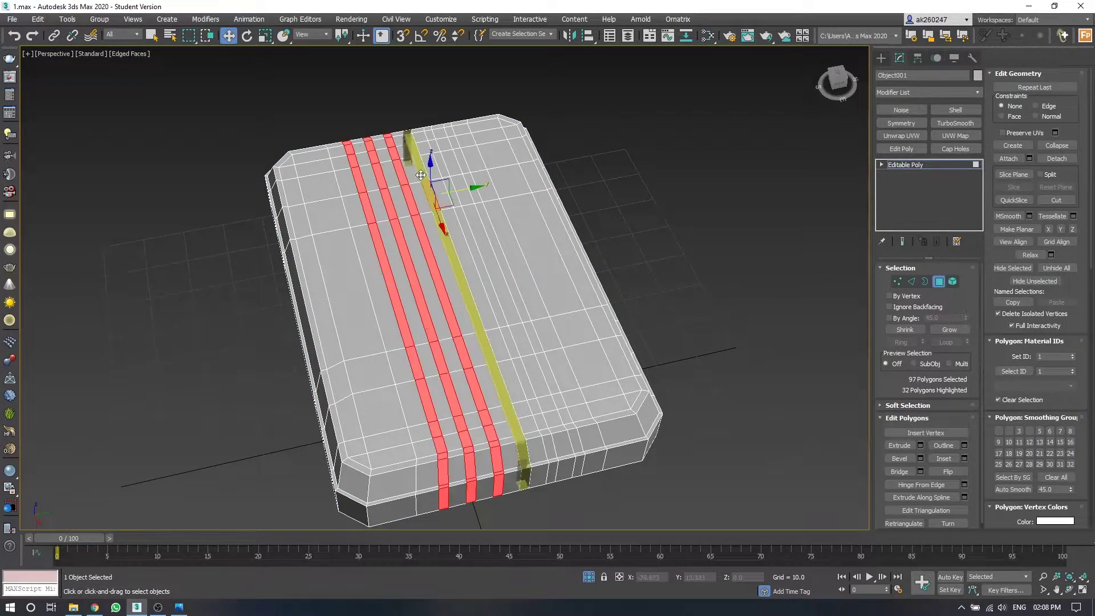
{"action": "middle_click_drag", "start_coordinate": [505, 185], "coordinate": [929, 283], "text": "alt"}
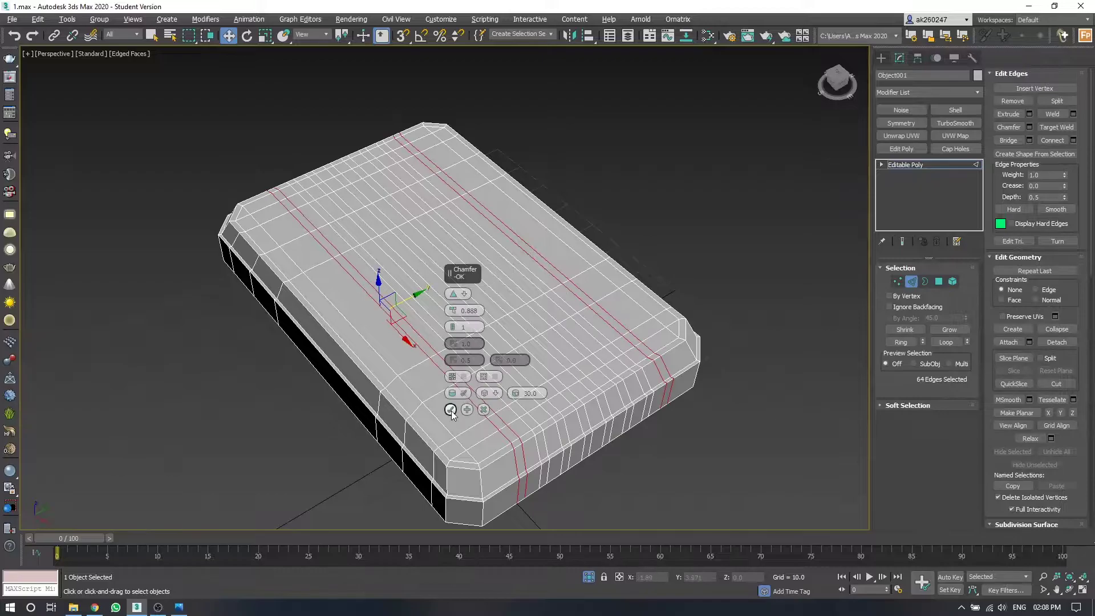
{"action": "key", "text": "f"}
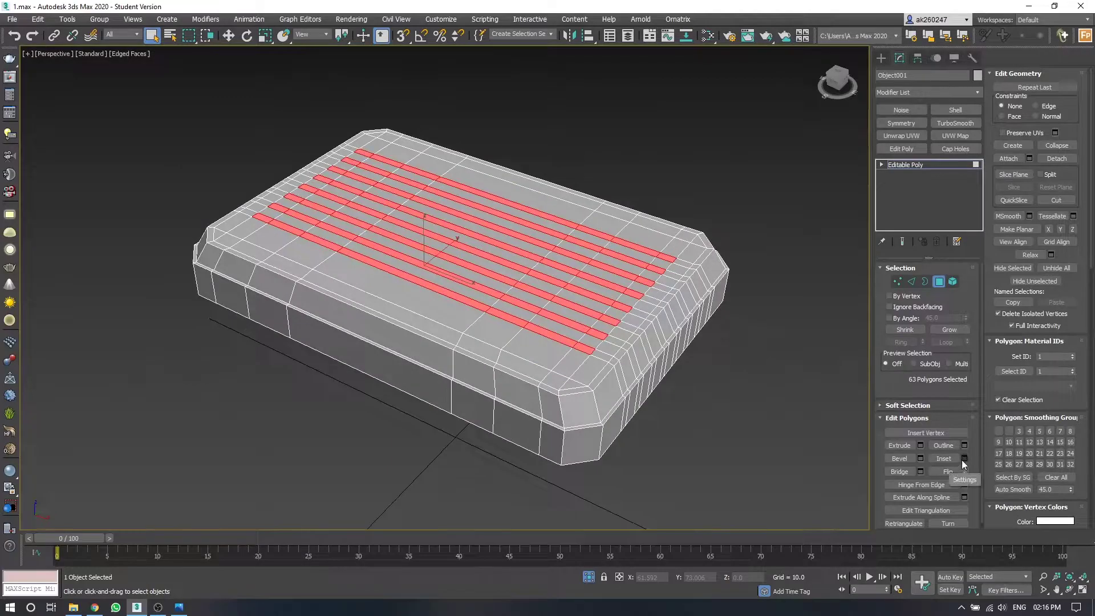
- Inset the selected lid strips and extrude them above the lid surface
{"action": "left_click", "coordinate": [964, 460]}
{"action": "scroll", "coordinate": [395, 312], "scroll_direction": "up", "scroll_amount": 10}
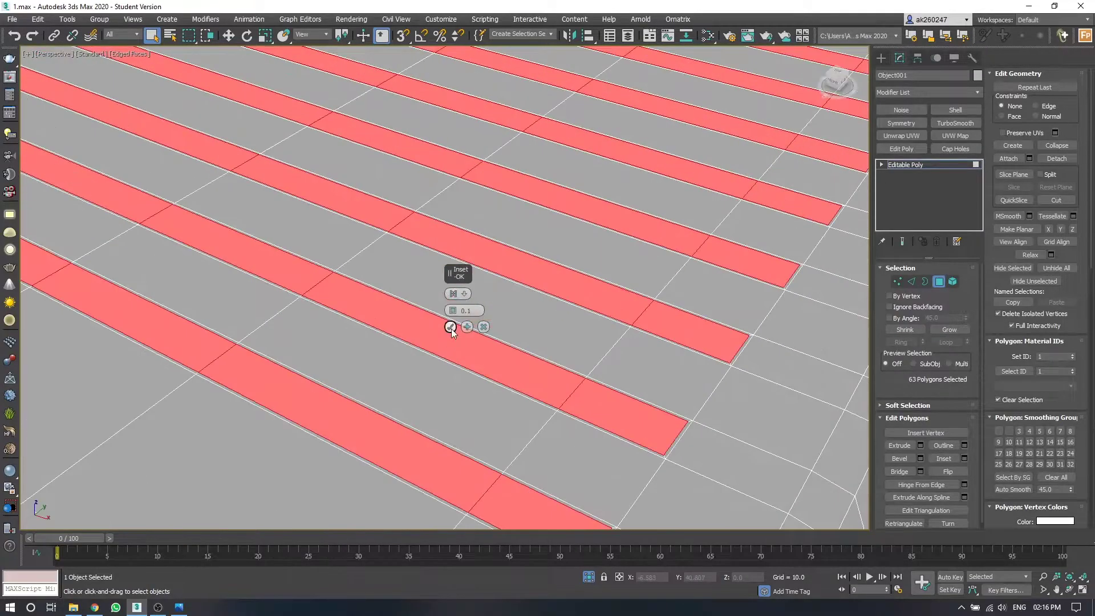
{"action": "left_click", "coordinate": [451, 327]}
{"action": "key", "text": "shift+e"}
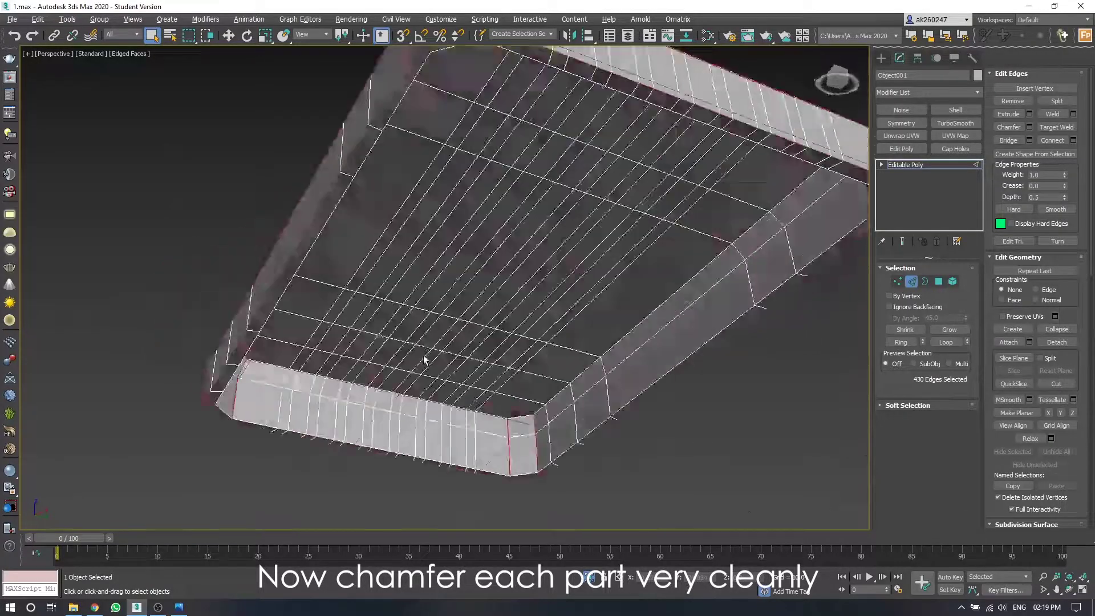
{"action": "middle_click_drag", "start_coordinate": [574, 323], "coordinate": [644, 448], "text": "alt"}
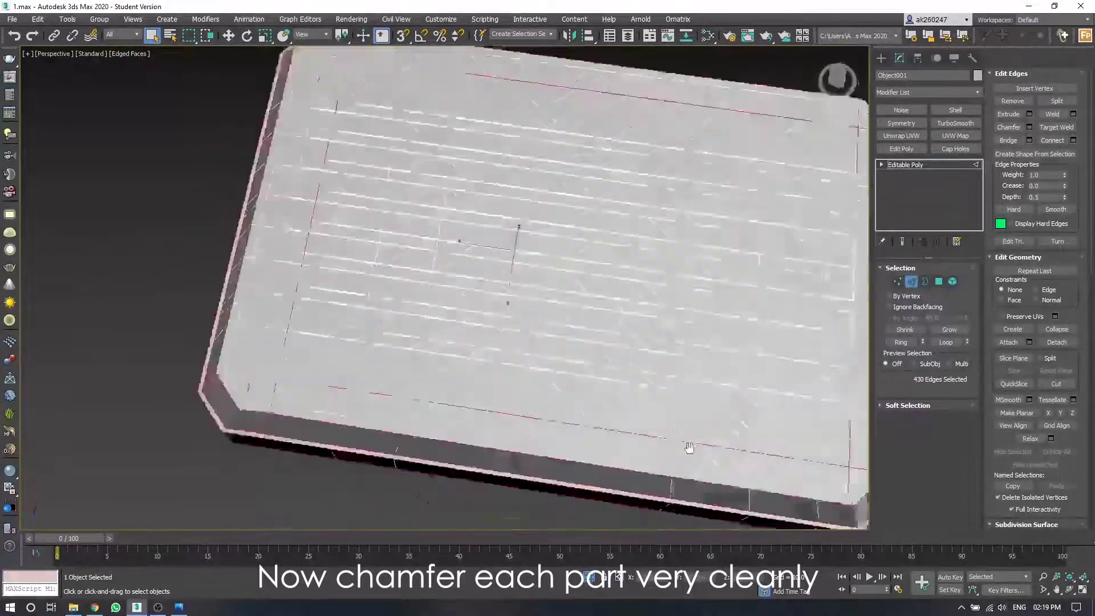
{"action": "scroll", "coordinate": [692, 297], "scroll_direction": "up", "scroll_amount": 3}
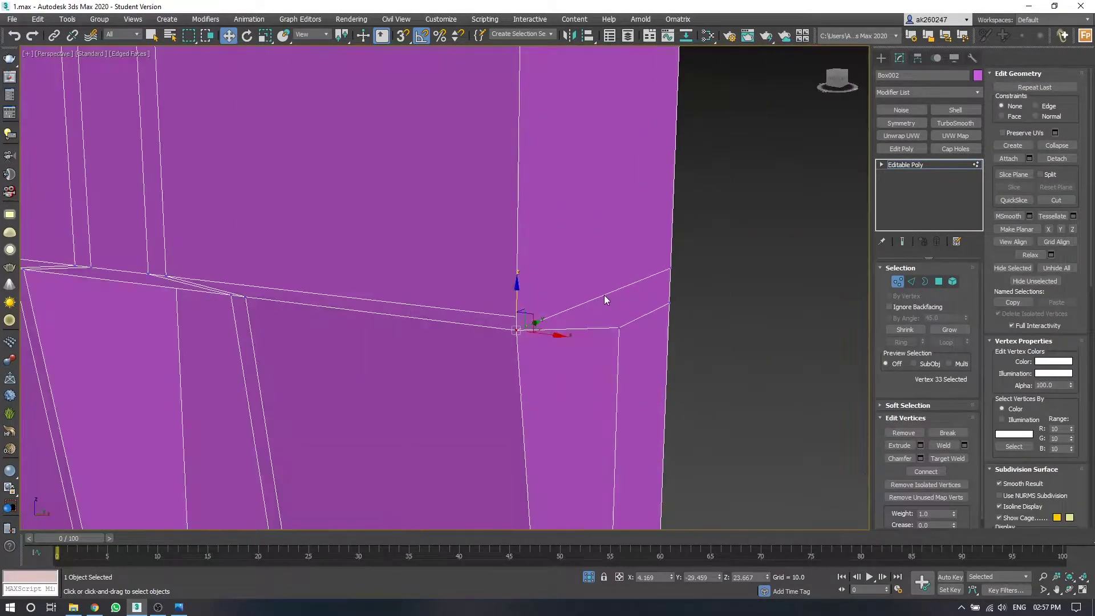
- Select the latch column's edges one by one in Edge mode
{"action": "left_click", "coordinate": [627, 350]}
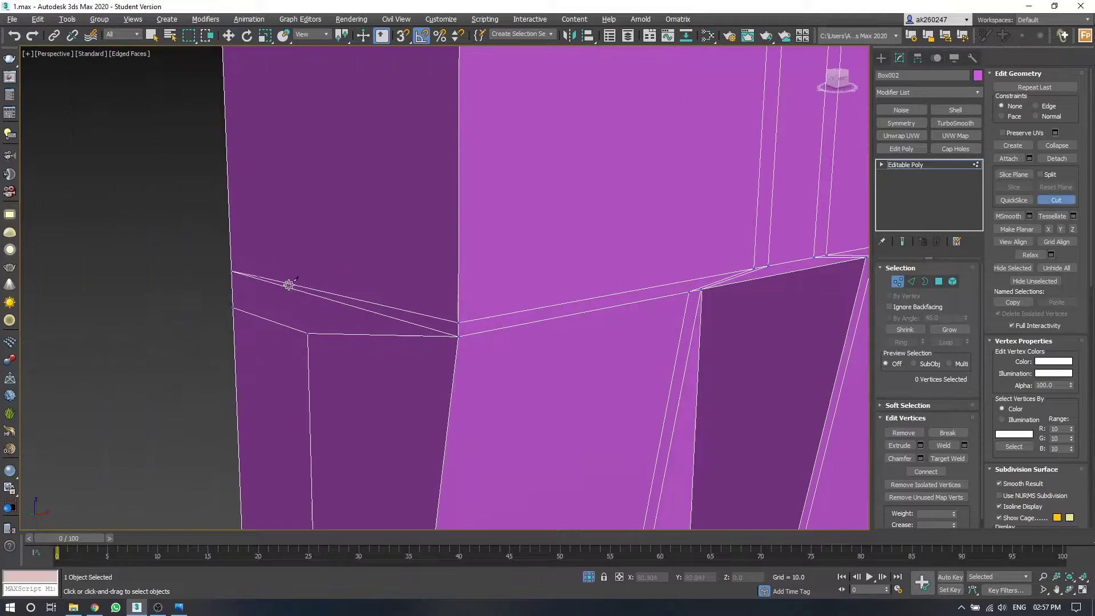
{"action": "left_click", "coordinate": [523, 201]}
{"action": "left_click", "coordinate": [390, 316], "text": "ctrl"}
{"action": "scroll", "coordinate": [631, 293], "scroll_direction": "down", "scroll_amount": 5}
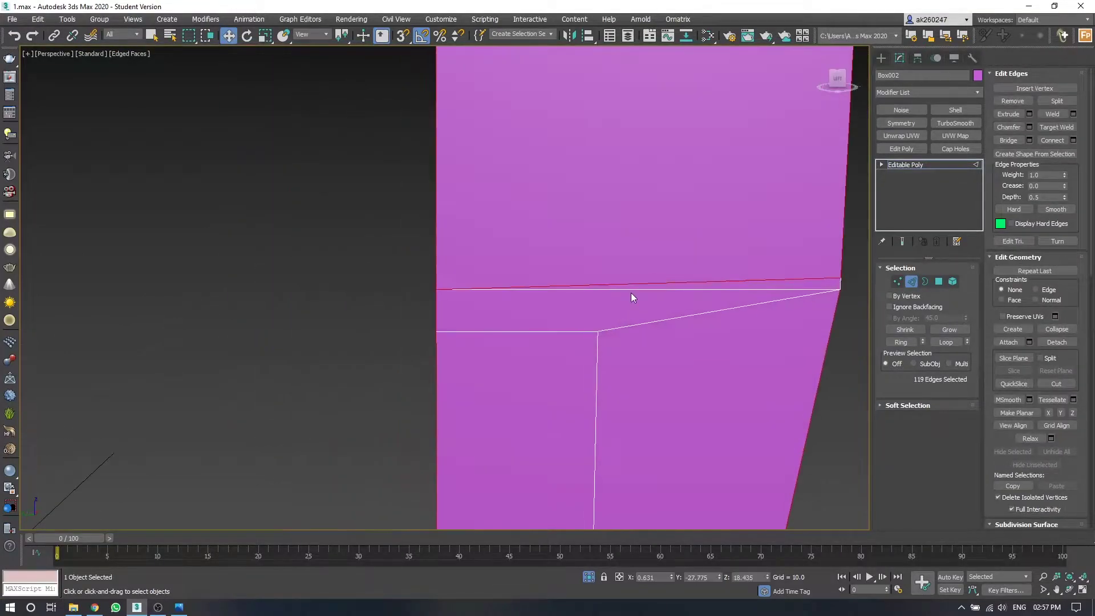
{"action": "middle_click_drag", "start_coordinate": [631, 293], "coordinate": [593, 292], "text": "alt"}
{"action": "left_click", "coordinate": [537, 297], "text": "ctrl"}
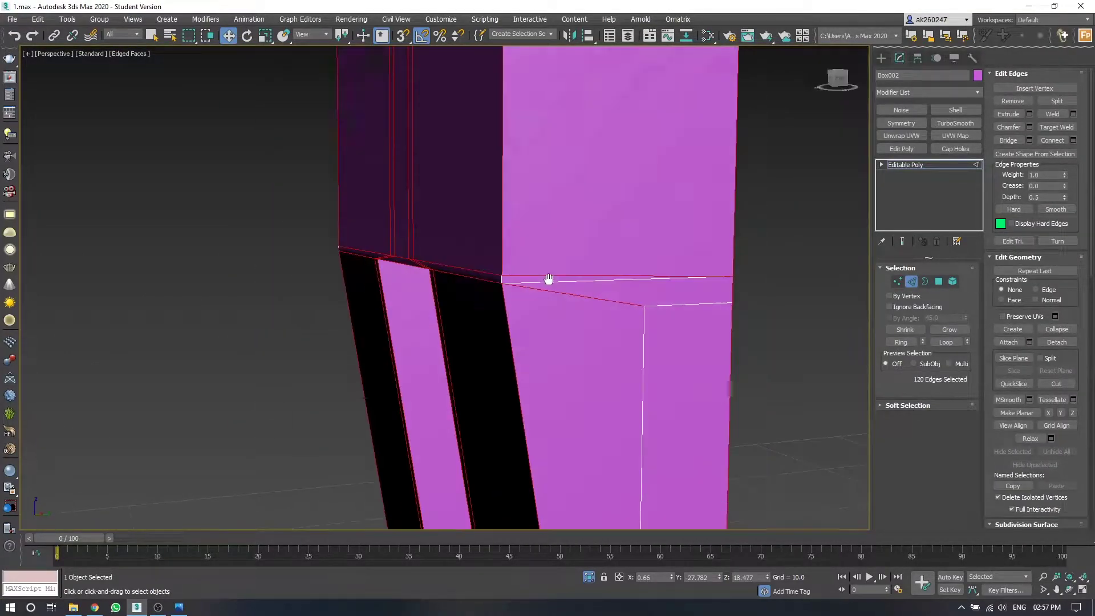
{"action": "scroll", "coordinate": [548, 281], "scroll_direction": "up", "scroll_amount": 5}
{"action": "middle_click_drag", "start_coordinate": [667, 284], "coordinate": [556, 300], "text": "alt"}
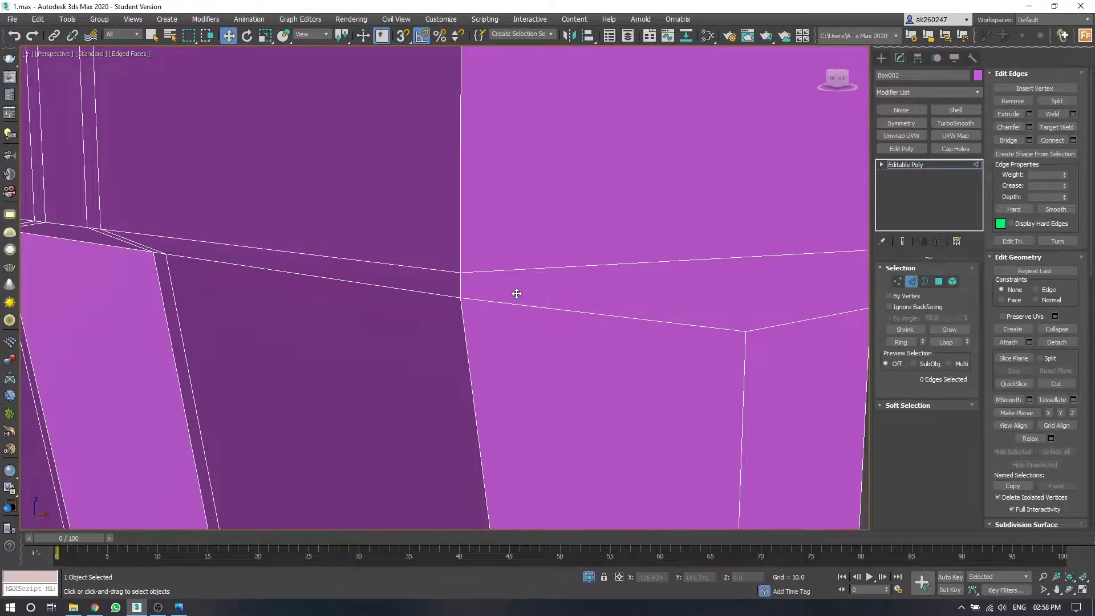
{"action": "scroll", "coordinate": [516, 294], "scroll_direction": "down", "scroll_amount": 5}
{"action": "middle_click_drag", "start_coordinate": [462, 273], "coordinate": [764, 218], "text": "alt"}
- Chamfer all latch edges in standard mode and add TurboSmooth
{"action": "key", "text": "ctrl+a"}
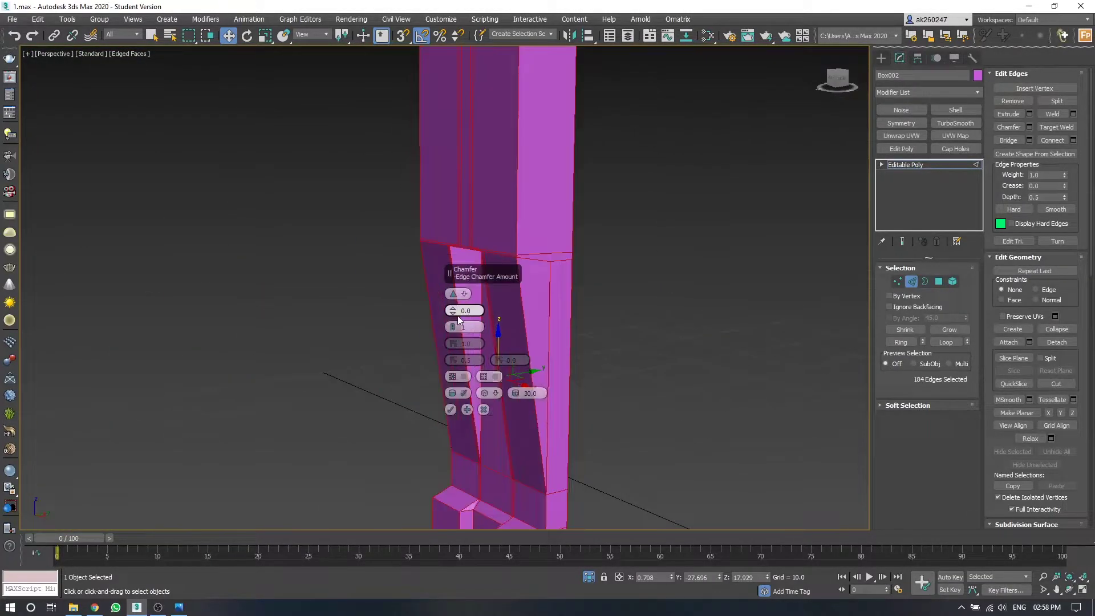
{"action": "left_click", "coordinate": [455, 295]}
{"action": "scroll", "coordinate": [391, 391], "scroll_direction": "up", "scroll_amount": 3}
{"action": "scroll", "coordinate": [456, 311], "scroll_direction": "up", "scroll_amount": 3}
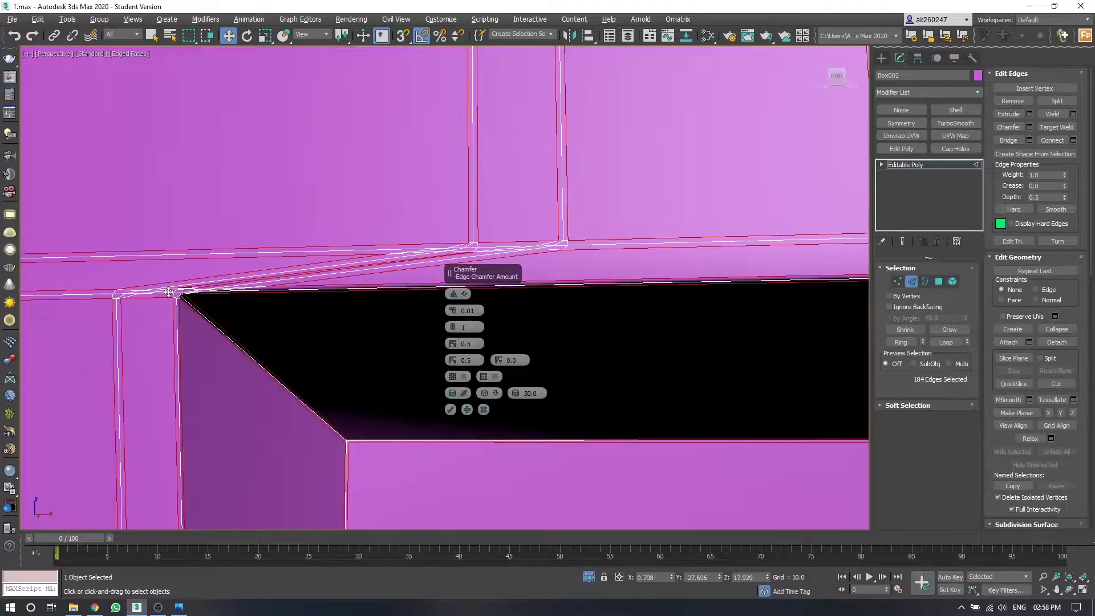
{"action": "left_click", "coordinate": [956, 123]}
{"action": "scroll", "coordinate": [754, 307], "scroll_direction": "down", "scroll_amount": 5}
- Inspect the smoothed latch on the chest across the viewports
{"action": "middle_click_drag", "start_coordinate": [754, 307], "coordinate": [736, 240], "text": "alt"}
{"action": "scroll", "coordinate": [736, 240], "scroll_direction": "down", "scroll_amount": 5}
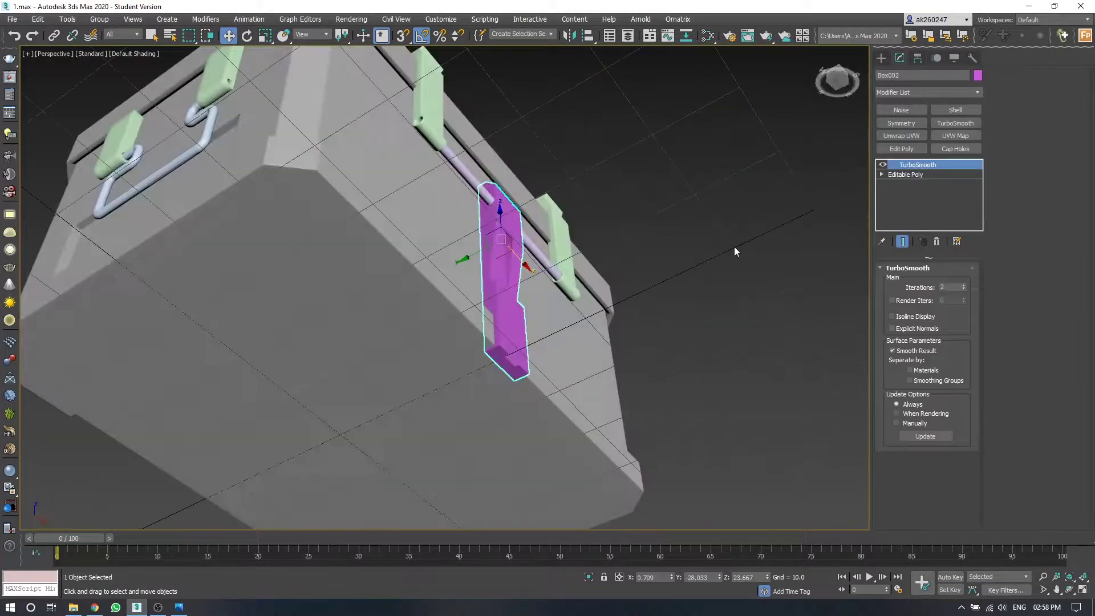
{"action": "key", "text": "1"}
{"action": "key", "text": "alt+w"}
{"action": "scroll", "coordinate": [249, 340], "scroll_direction": "down", "scroll_amount": 3}
{"action": "key", "text": "alt+w"}
{"action": "key", "text": "ctrl+a"}
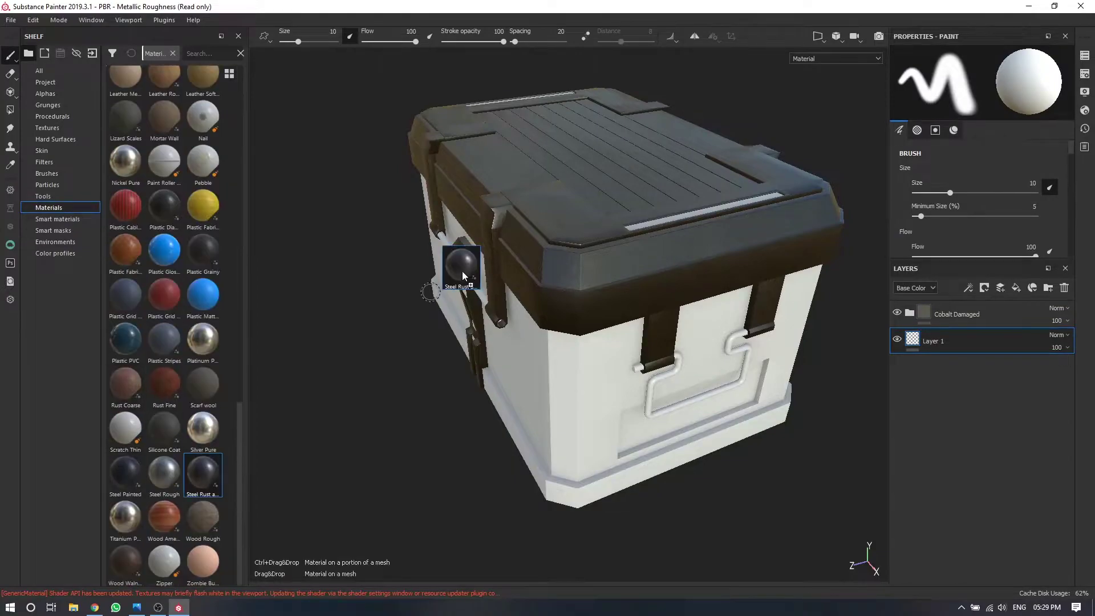
- Apply a Dirt mask generator, then add a black-masked fill layer with Dripping Rust
{"action": "left_click", "coordinate": [948, 147]}
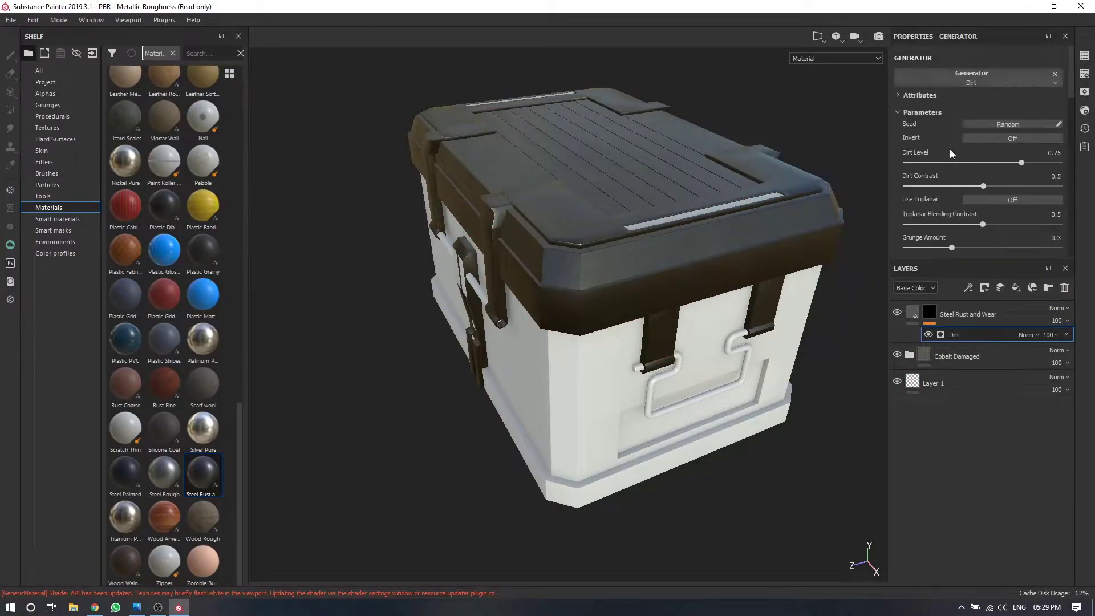
{"action": "left_click", "coordinate": [1016, 287]}
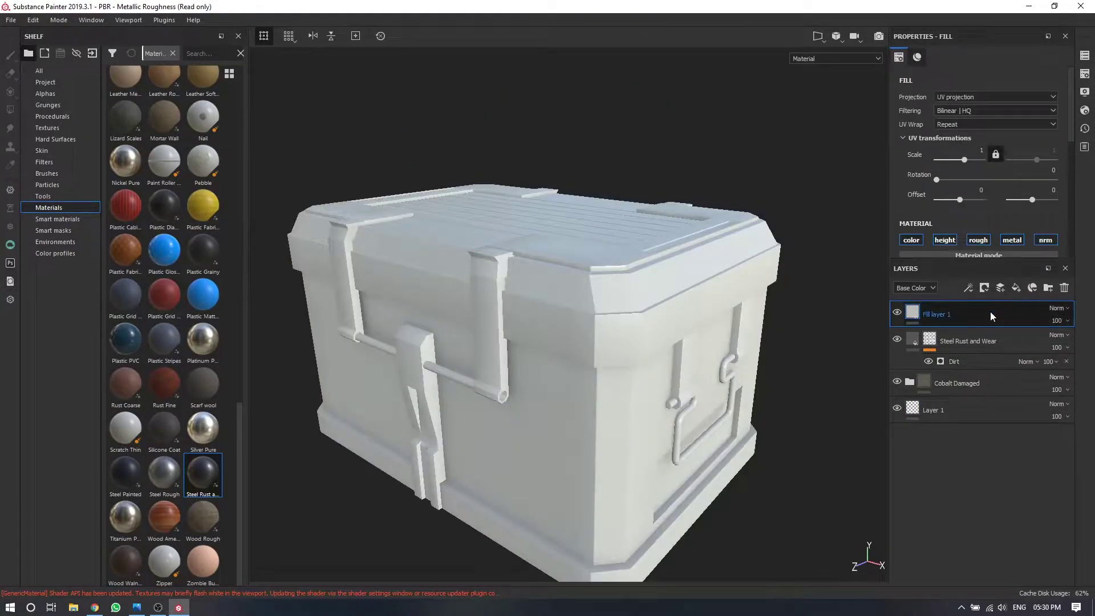
{"action": "left_click", "coordinate": [968, 288]}
{"action": "left_click", "coordinate": [972, 77]}
{"action": "left_click", "coordinate": [974, 144]}
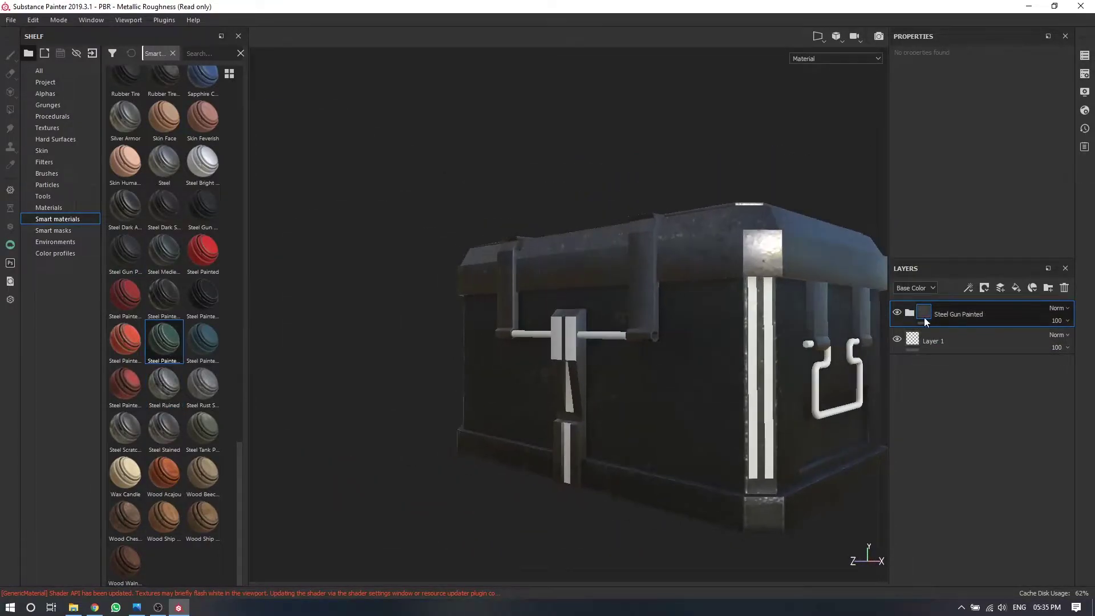
- Add another Steel Gun Painted smart material layer to the crate
{"action": "right_click", "coordinate": [925, 322]}
{"action": "left_click_drag", "start_coordinate": [161, 299], "coordinate": [932, 315]}
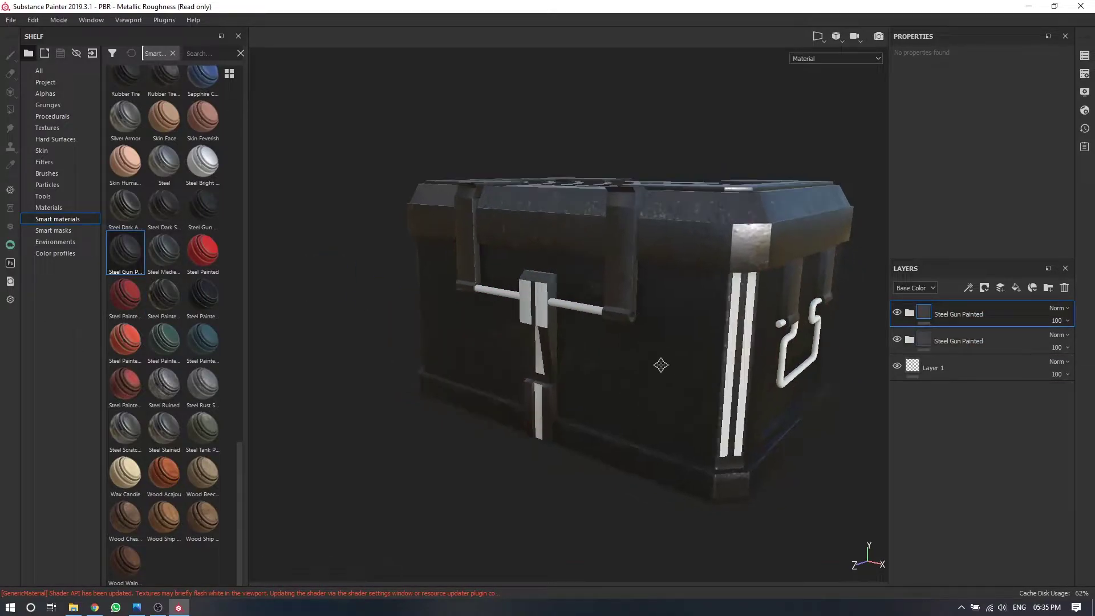
{"action": "left_click_drag", "start_coordinate": [655, 367], "coordinate": [557, 367], "text": "alt"}
- Add Steel Rust and Wear with a Dirt mask at Dirt Level ~0.9 and less grunge
{"action": "left_click", "coordinate": [48, 207]}
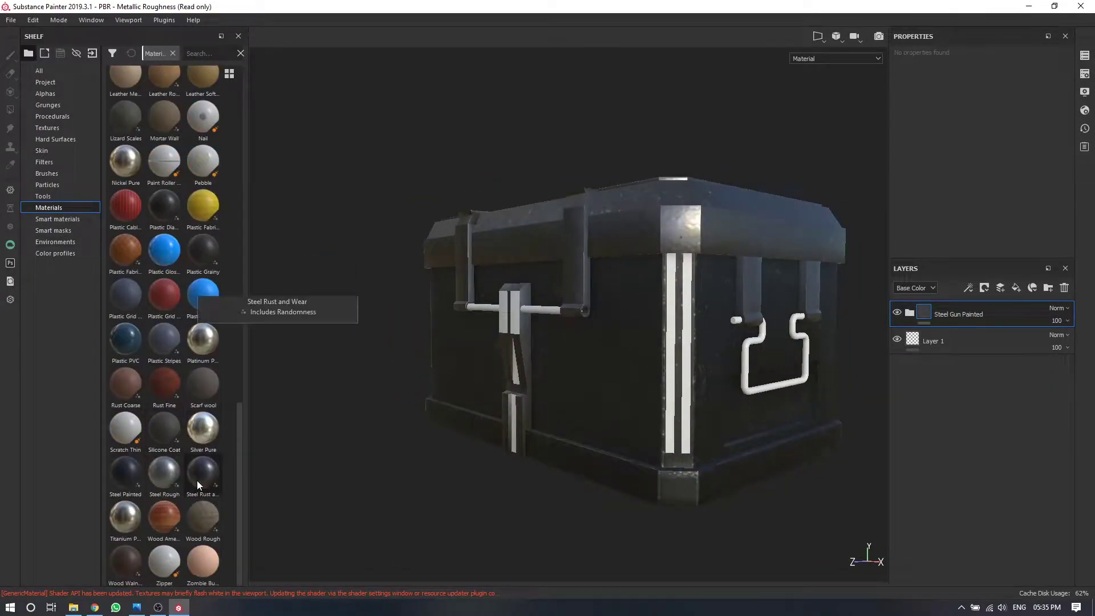
{"action": "left_click_drag", "start_coordinate": [197, 485], "coordinate": [964, 326]}
{"action": "right_click", "coordinate": [963, 327]}
{"action": "left_click", "coordinate": [987, 265]}
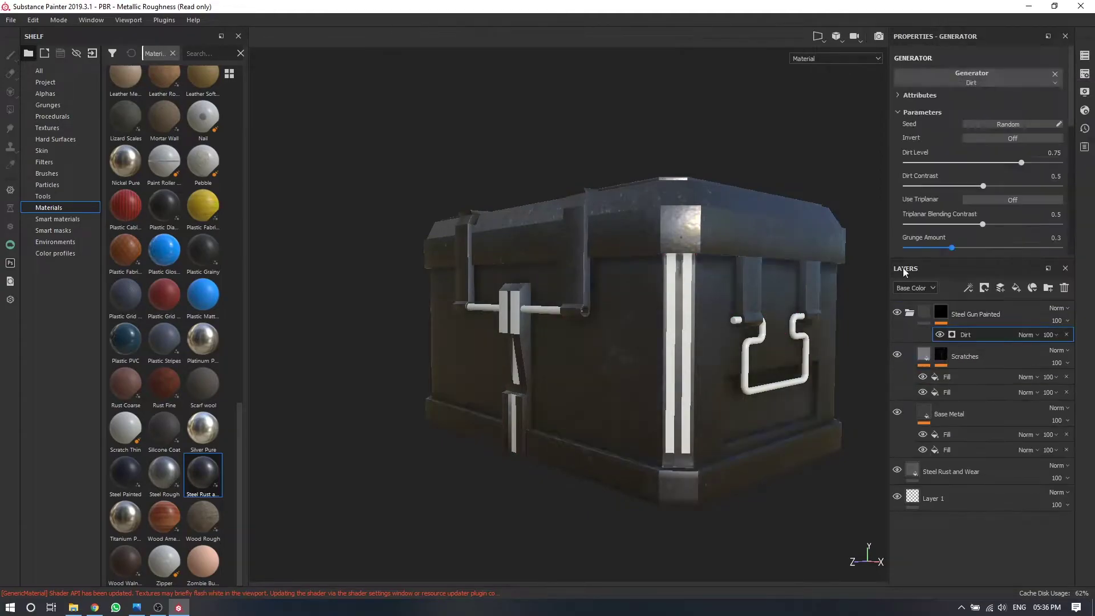
{"action": "left_click_drag", "start_coordinate": [1021, 163], "coordinate": [1045, 163]}
{"action": "left_click_drag", "start_coordinate": [952, 247], "coordinate": [946, 248]}
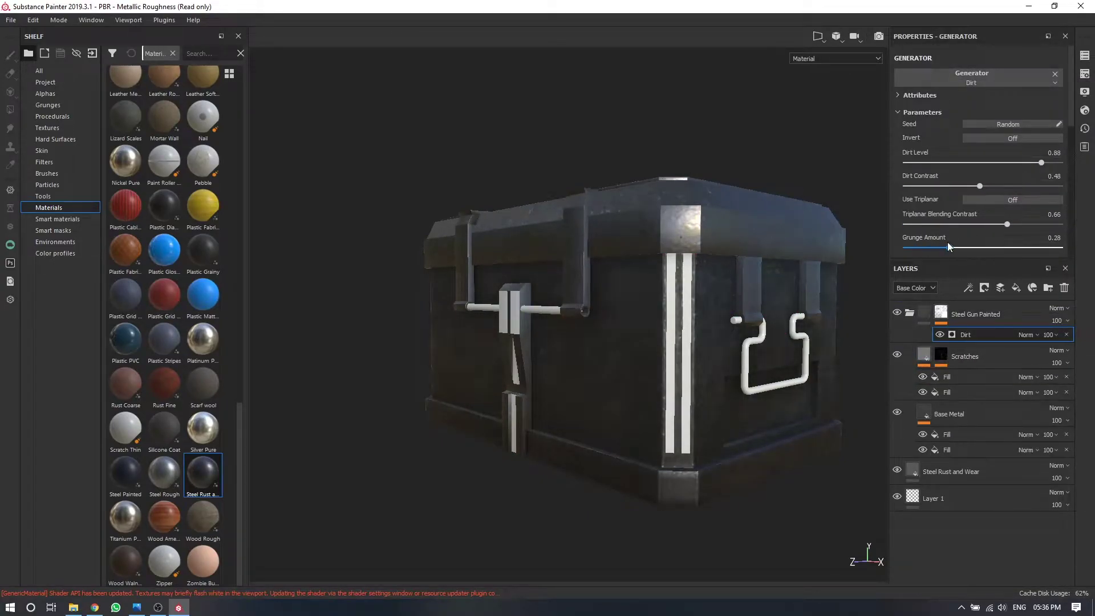
{"action": "left_click_drag", "start_coordinate": [627, 313], "coordinate": [683, 335], "text": "alt"}
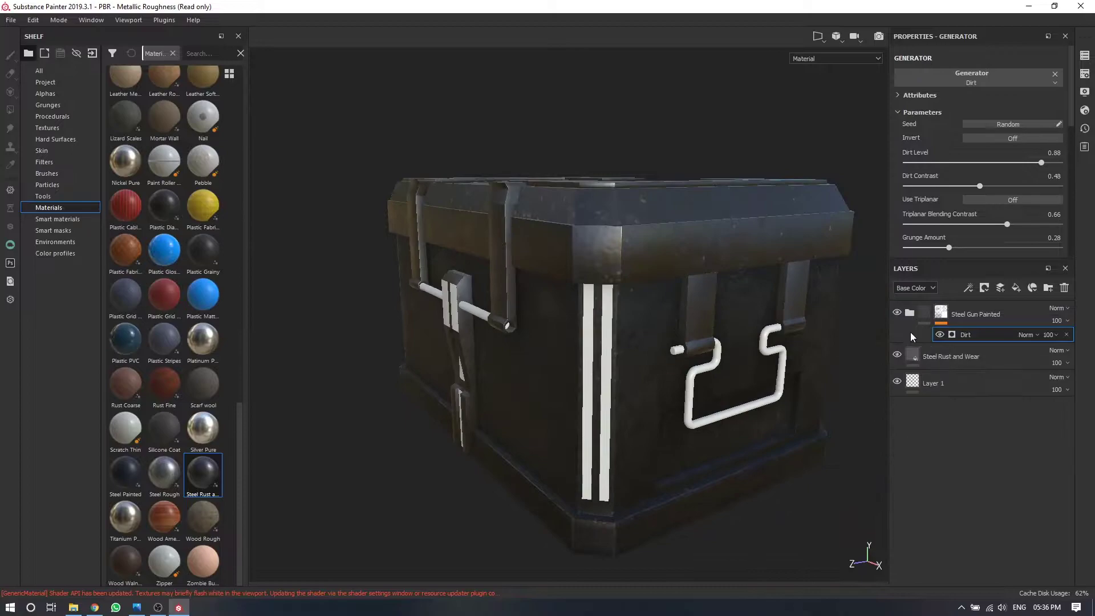
{"action": "left_click_drag", "start_coordinate": [642, 370], "coordinate": [455, 272], "text": "alt"}
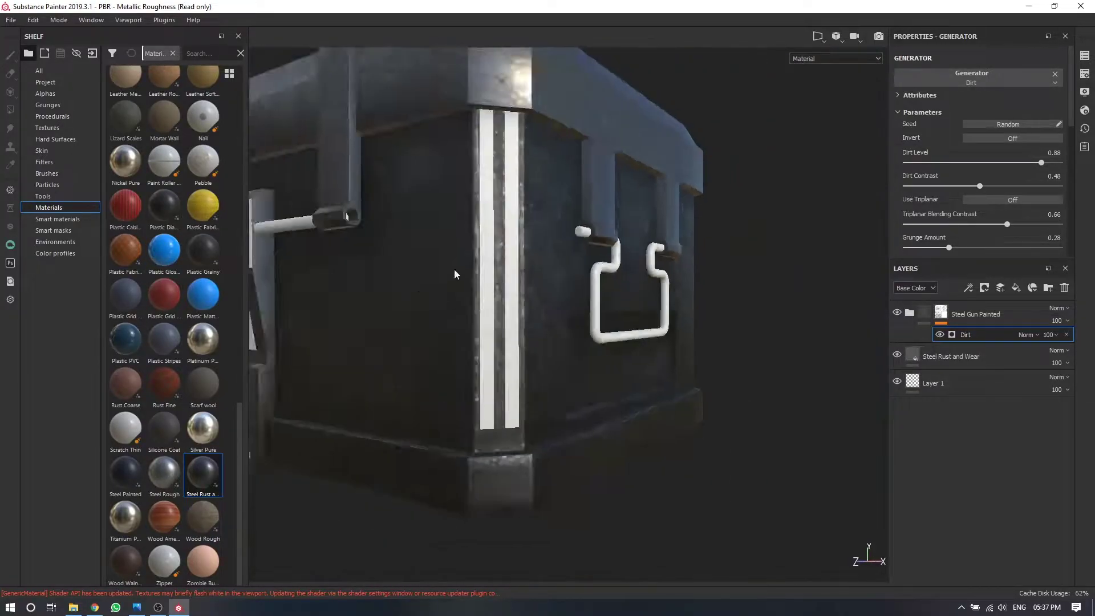
- Add Platinum Pure, then give Steel Rust and Wear a Dirt mask at ~0.82 with higher contrast
{"action": "left_click_drag", "start_coordinate": [203, 340], "coordinate": [429, 300]}
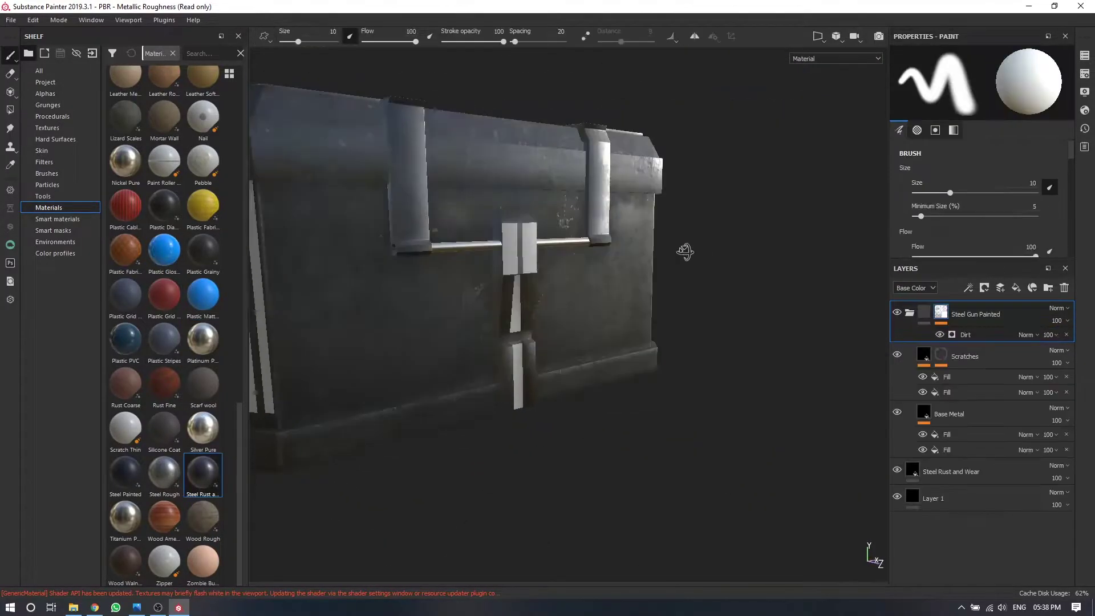
{"action": "right_click", "coordinate": [918, 317]}
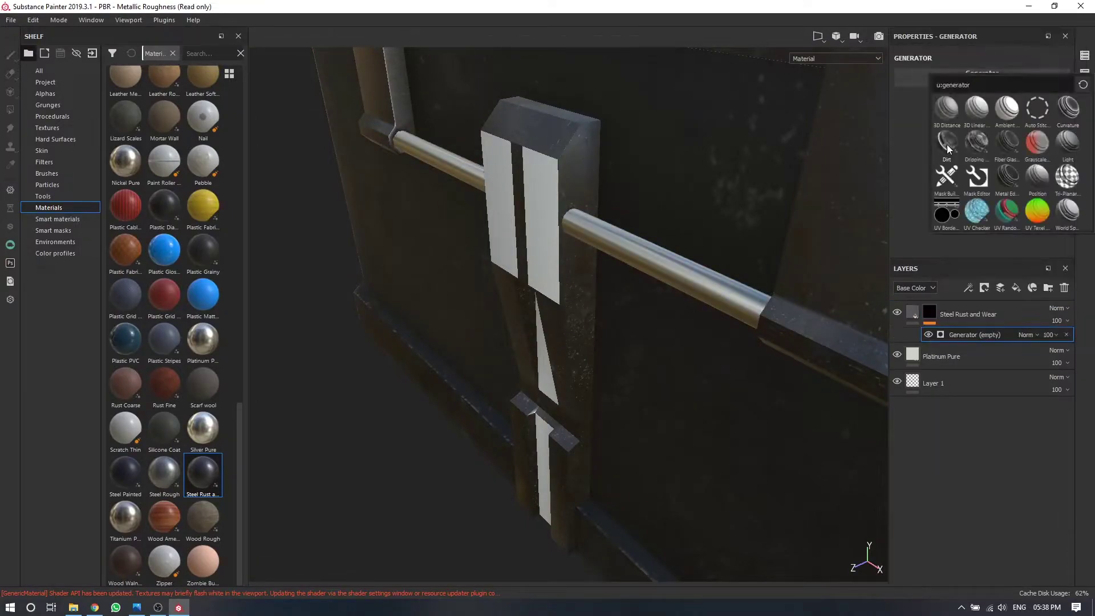
{"action": "left_click", "coordinate": [947, 145]}
{"action": "key", "text": "f"}
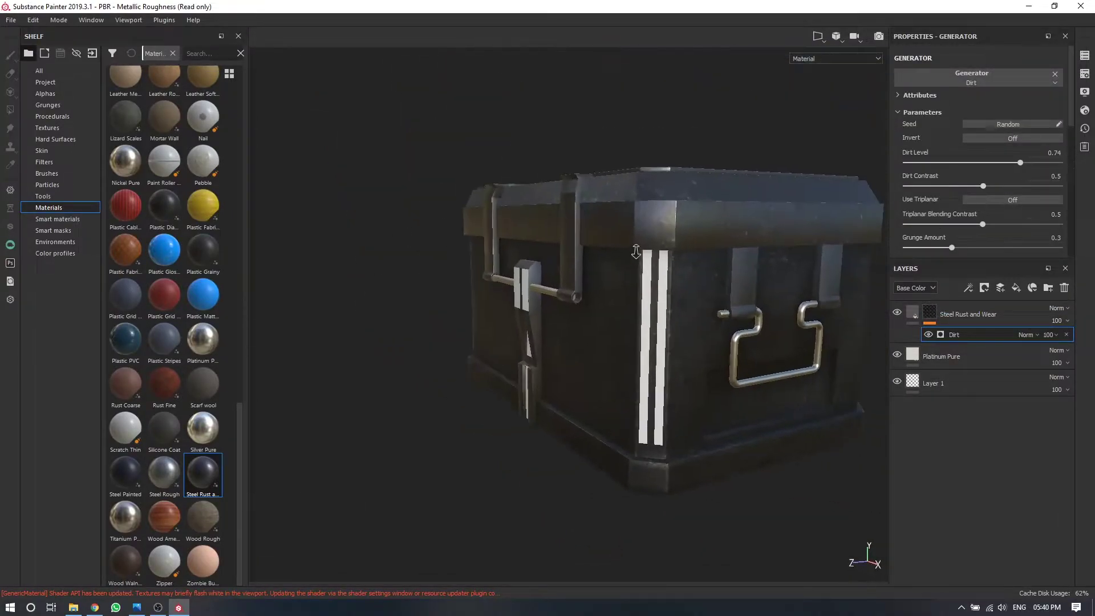
{"action": "mouse_move", "coordinate": [1020, 163]}
{"action": "left_mouse_down"}
{"action": "mouse_move", "coordinate": [1032, 163]}
{"action": "mouse_move", "coordinate": [1026, 186]}
{"action": "left_mouse_up"}
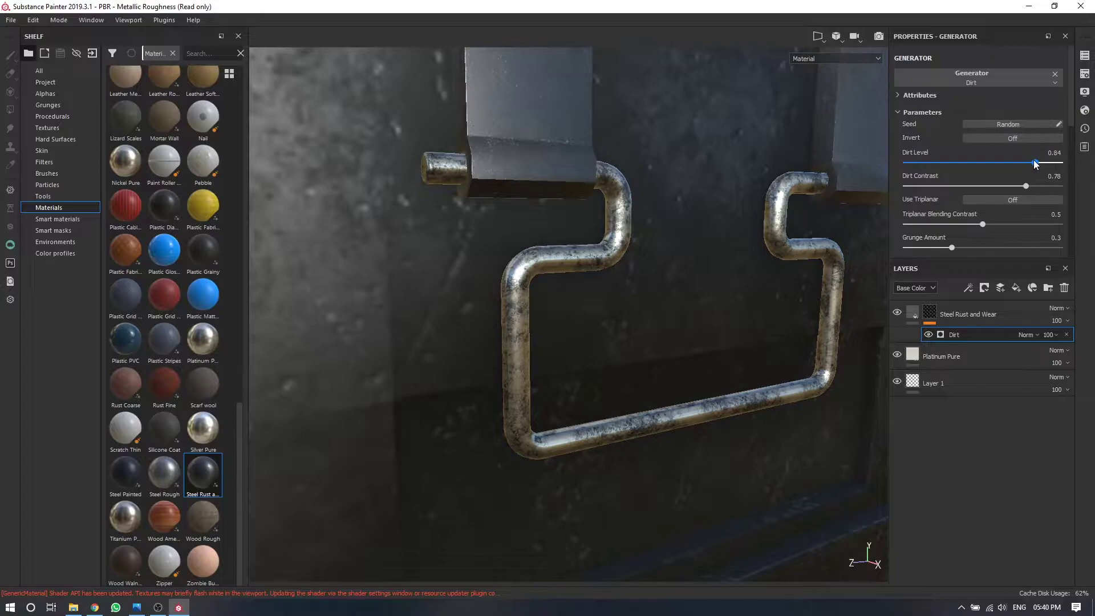
{"action": "left_click_drag", "start_coordinate": [952, 247], "coordinate": [957, 248]}
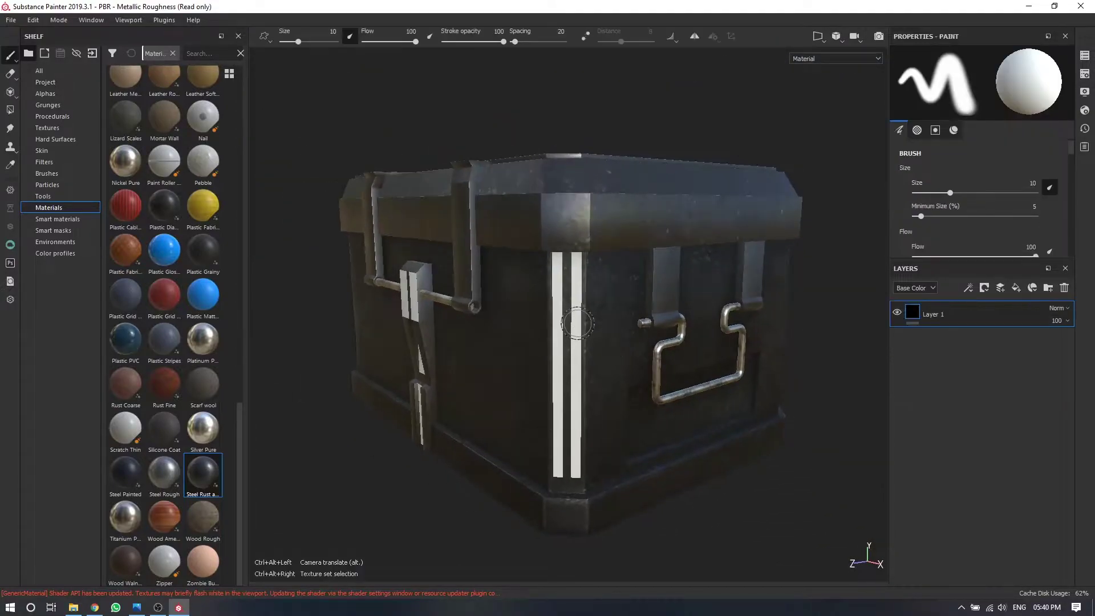
- Set the brush emissive colour to cyan
{"action": "right_click", "coordinate": [604, 172]}
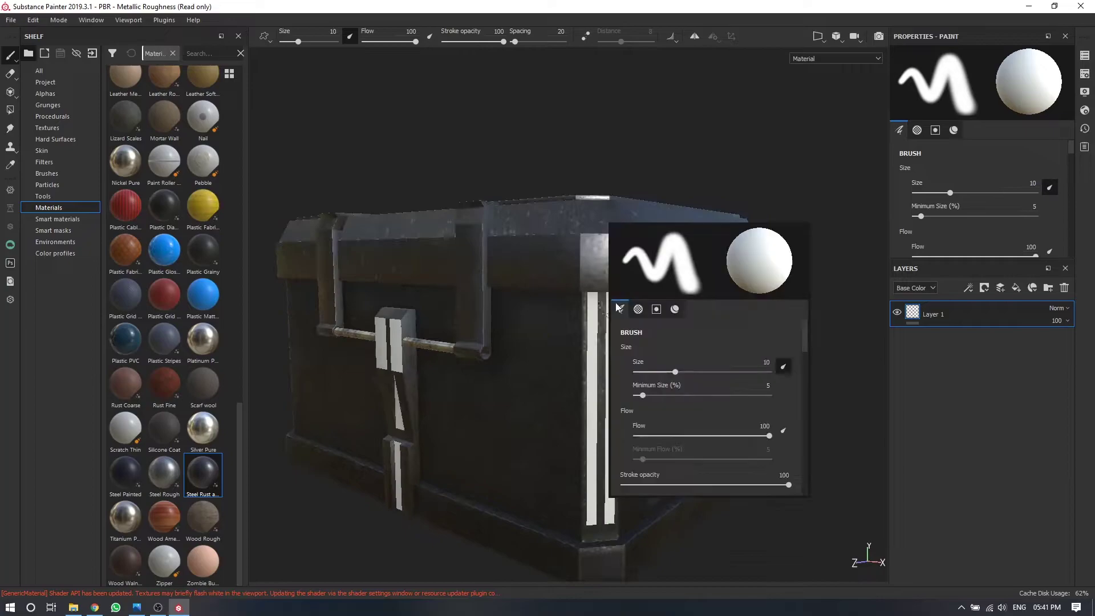
{"action": "scroll", "coordinate": [663, 356], "scroll_direction": "down", "scroll_amount": 5}
{"action": "scroll", "coordinate": [663, 357], "scroll_direction": "down", "scroll_amount": 3}
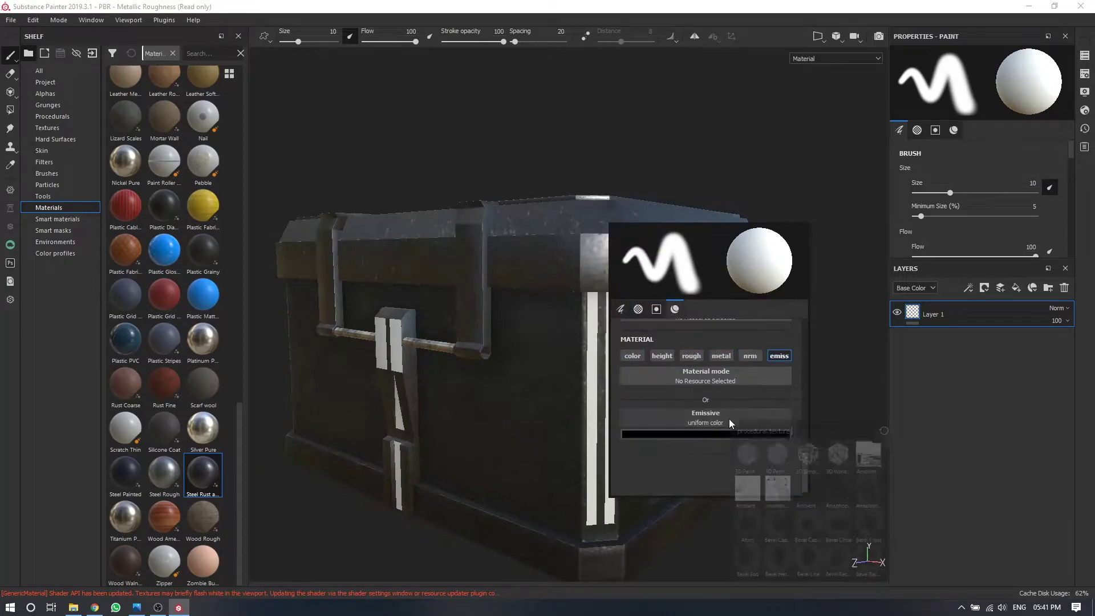
{"action": "left_click", "coordinate": [728, 421]}
{"action": "left_click", "coordinate": [792, 490]}
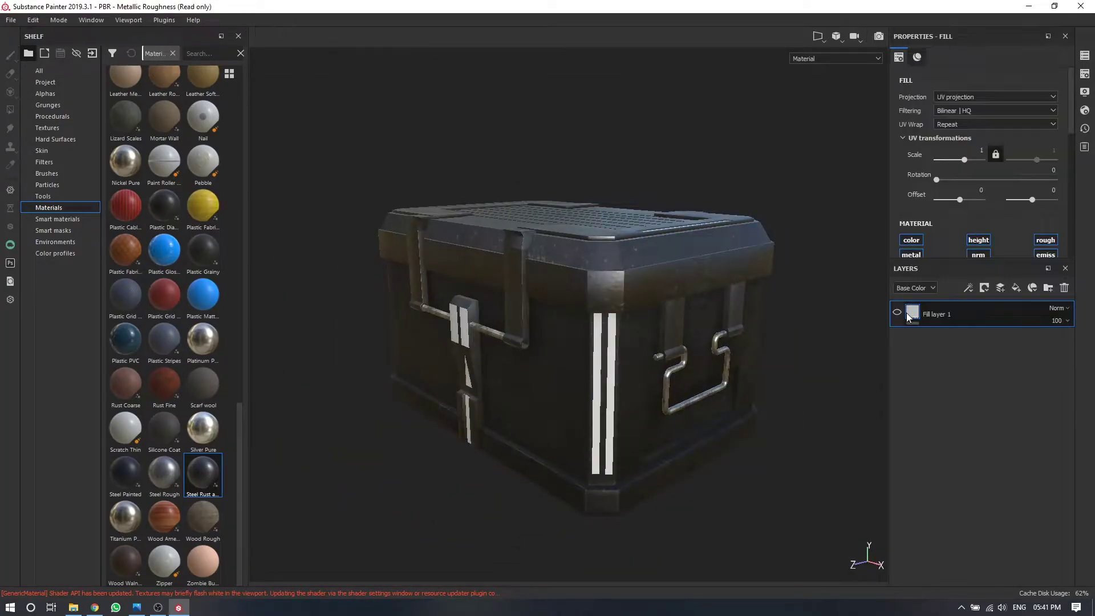
- Make a fill layer emissive-only, with metal off and a cyan emissive colour
{"action": "right_click", "coordinate": [918, 316]}
{"action": "scroll", "coordinate": [959, 226], "scroll_direction": "down", "scroll_amount": 1}
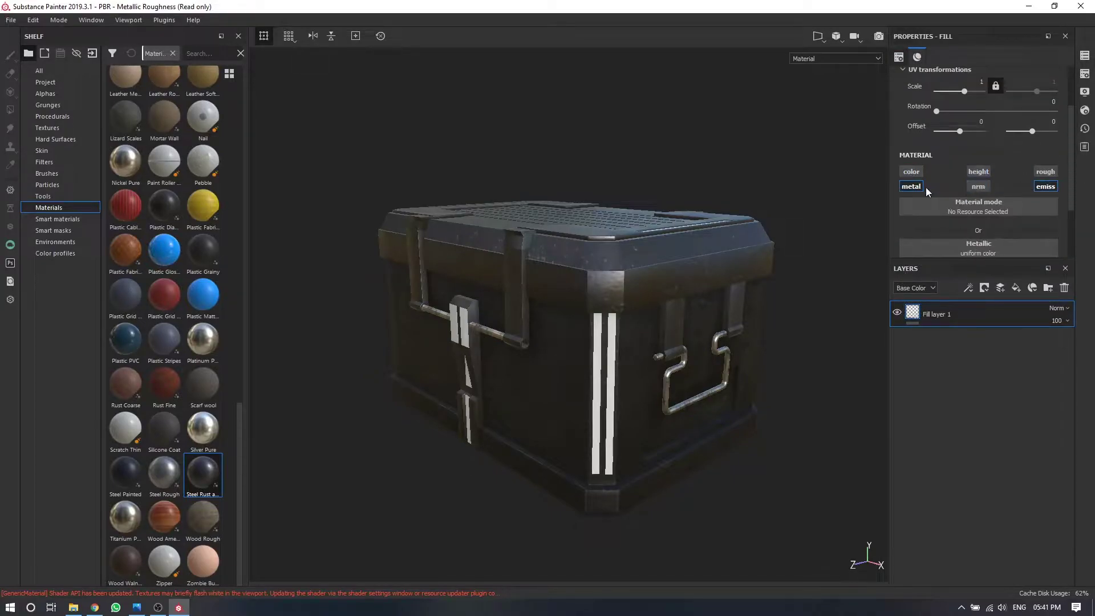
{"action": "left_click", "coordinate": [918, 186]}
{"action": "scroll", "coordinate": [926, 187], "scroll_direction": "down", "scroll_amount": 1}
{"action": "left_click", "coordinate": [978, 196]}
{"action": "left_click_drag", "start_coordinate": [1032, 228], "coordinate": [1032, 263]}
{"action": "left_click_drag", "start_coordinate": [713, 285], "coordinate": [567, 283], "text": "alt"}
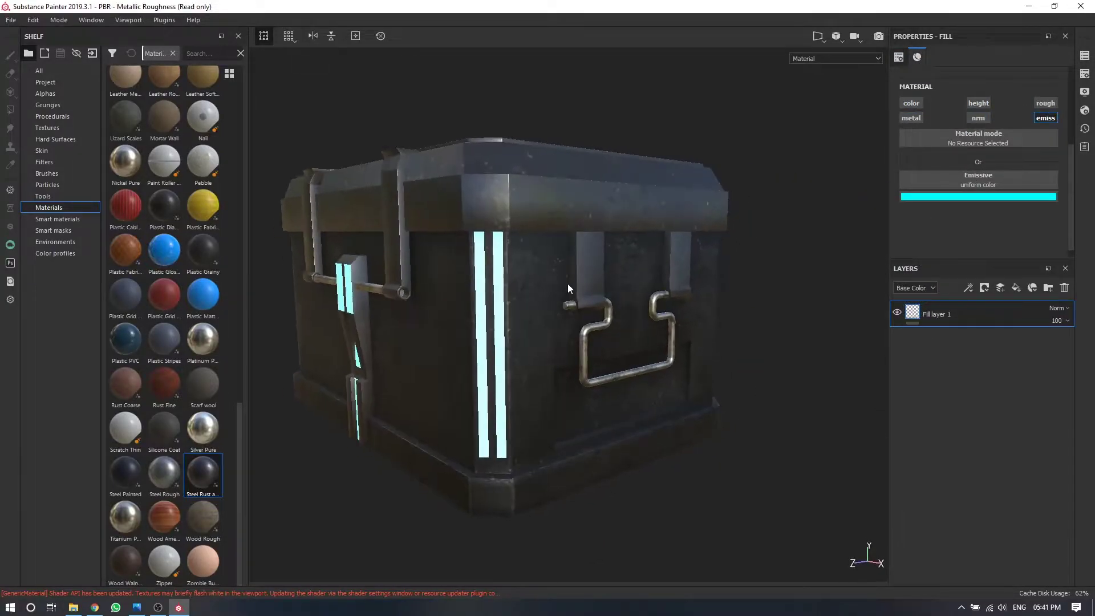
- Turn on viewport post effects and Glare so the strips bloom
{"action": "left_click", "coordinate": [1085, 91]}
{"action": "scroll", "coordinate": [879, 285], "scroll_direction": "down", "scroll_amount": 3}
{"action": "left_click", "coordinate": [876, 333]}
{"action": "scroll", "coordinate": [1062, 268], "scroll_direction": "down", "scroll_amount": 1}
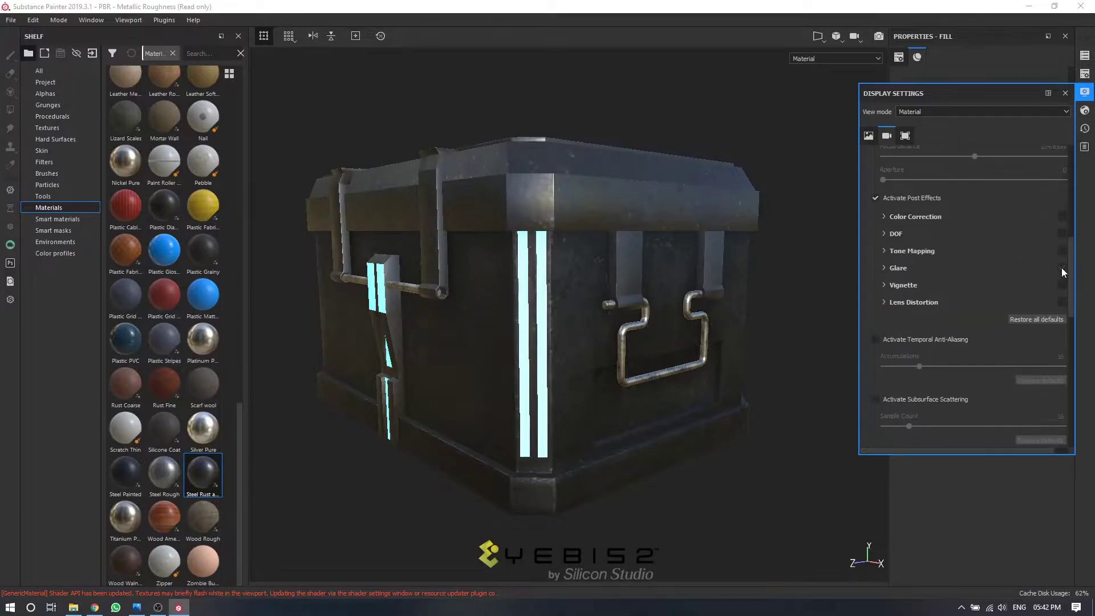
{"action": "left_click", "coordinate": [1062, 268]}
{"action": "scroll", "coordinate": [885, 307], "scroll_direction": "down", "scroll_amount": 1}
{"action": "scroll", "coordinate": [867, 239], "scroll_direction": "down", "scroll_amount": 2}
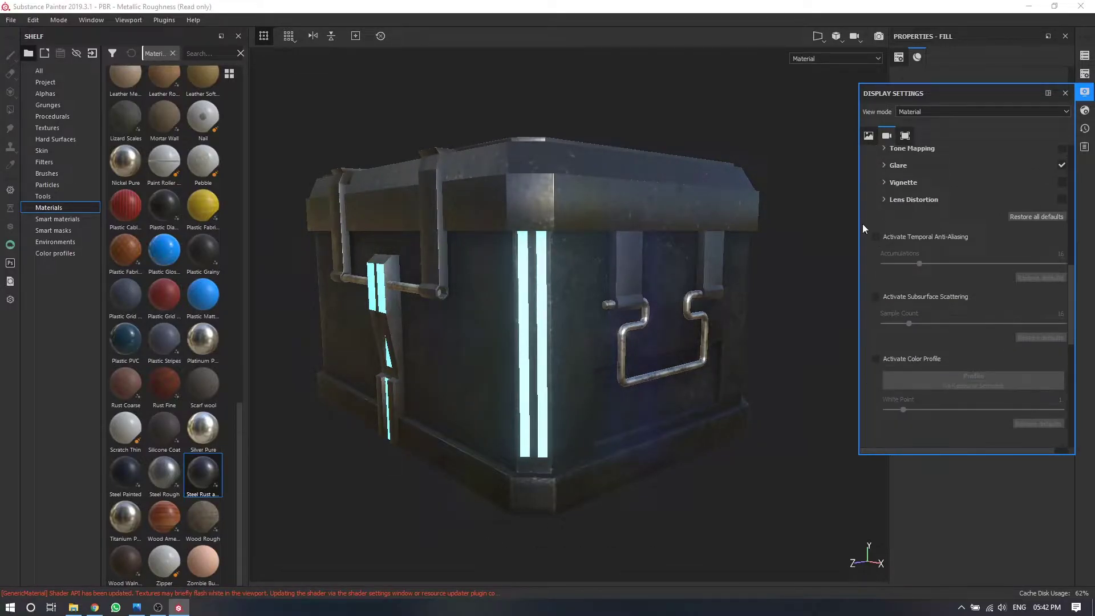
{"action": "left_click_drag", "start_coordinate": [471, 298], "coordinate": [648, 383], "text": "alt"}
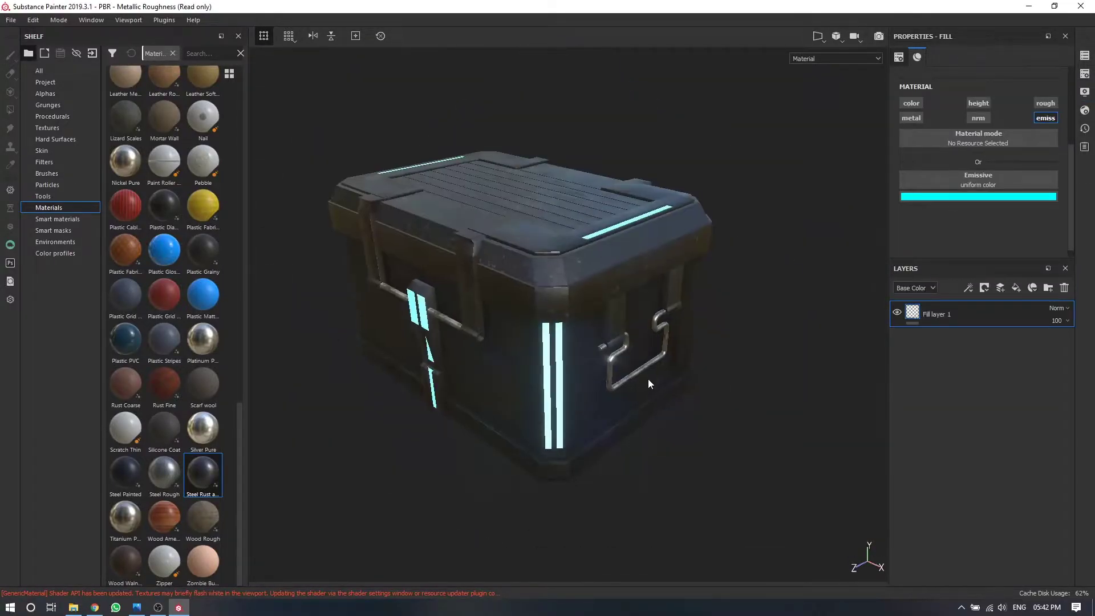
- Make the fill's emissive cyan fully saturated
{"action": "left_click", "coordinate": [978, 196]}
{"action": "left_click_drag", "start_coordinate": [741, 342], "coordinate": [628, 427], "text": "alt"}
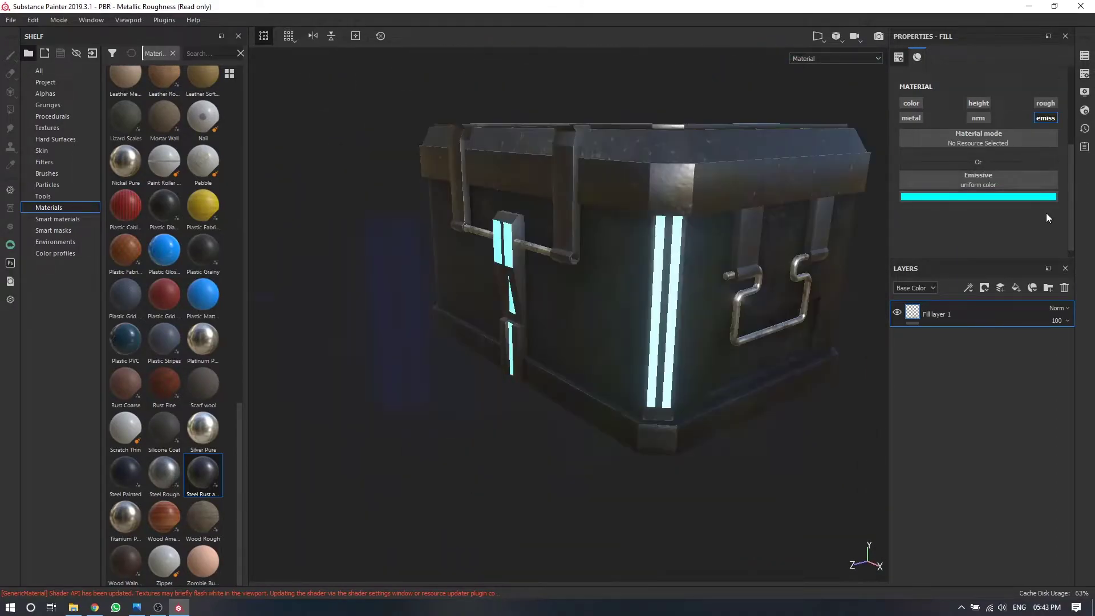
{"action": "left_click", "coordinate": [991, 196]}
{"action": "right_click", "coordinate": [700, 445]}
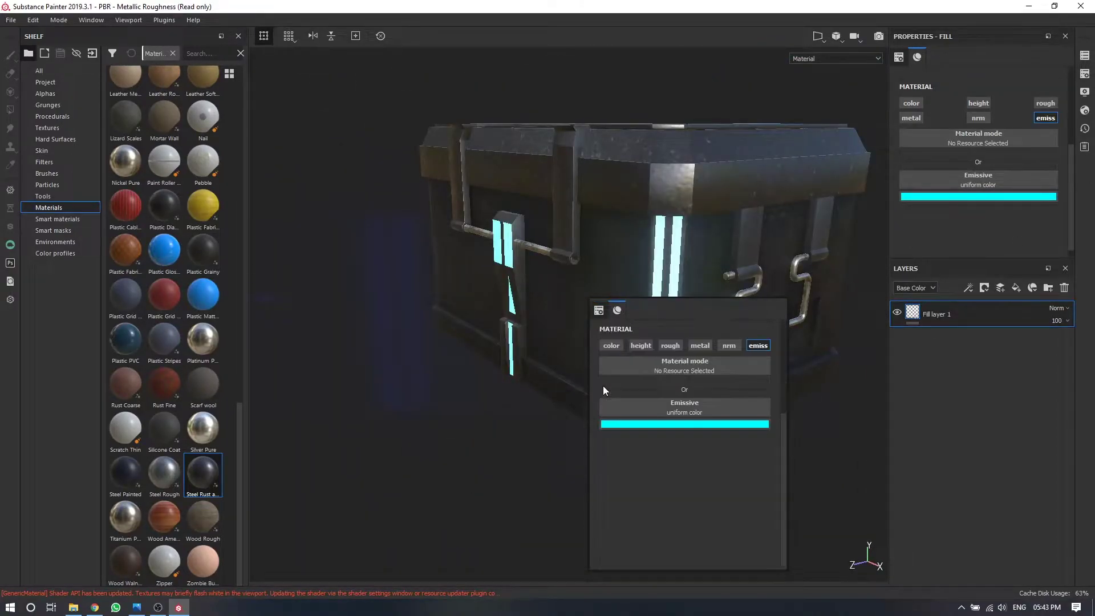
{"action": "left_click", "coordinate": [628, 424]}
{"action": "left_click_drag", "start_coordinate": [814, 539], "coordinate": [814, 448]}
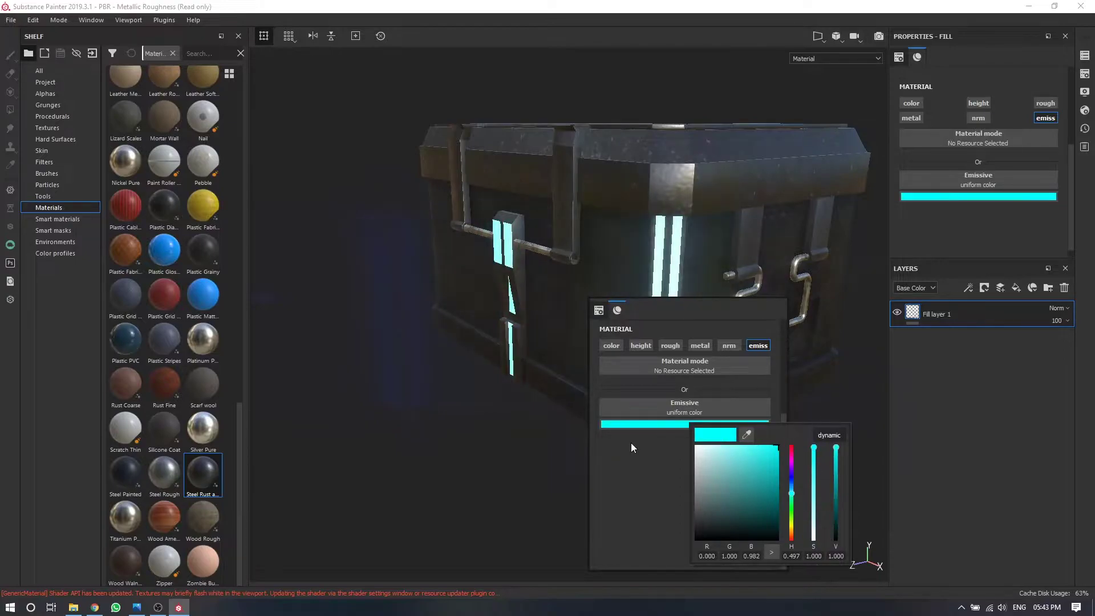
{"action": "mouse_move", "coordinate": [374, 431]}
{"action": "left_mouse_down", "text": "alt"}
{"action": "mouse_move", "coordinate": [621, 280]}
{"action": "mouse_move", "coordinate": [597, 377]}
{"action": "mouse_move", "coordinate": [747, 341]}
{"action": "left_mouse_up", "text": "alt"}
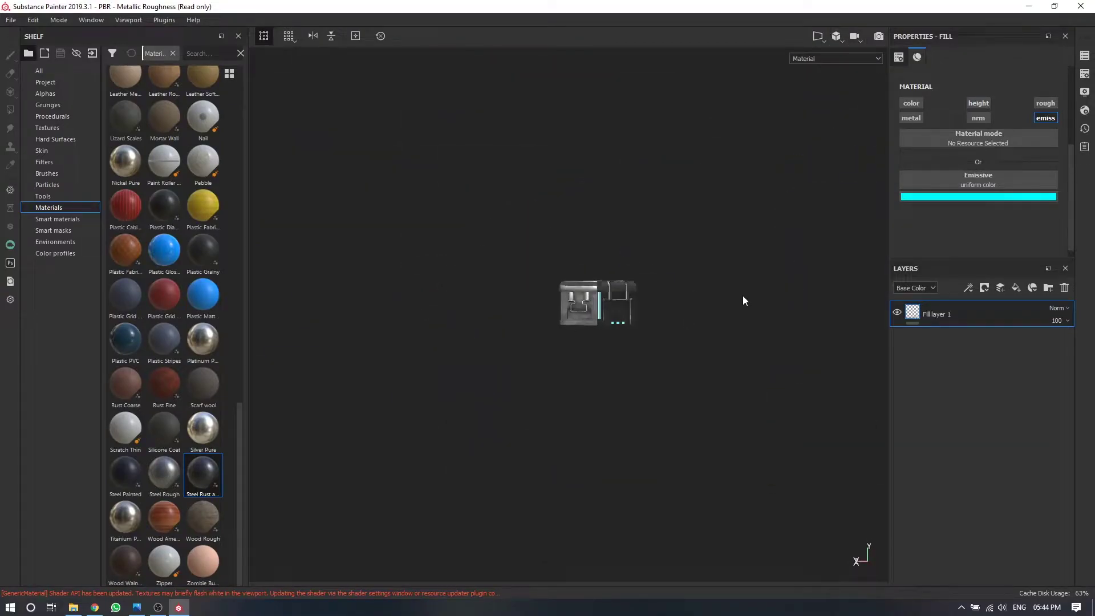
- Show the project's textures in the shelf and add a new paint layer on the crate body texture set
{"action": "scroll", "coordinate": [575, 329], "scroll_direction": "up", "scroll_amount": 3}
{"action": "left_click", "coordinate": [45, 81]}
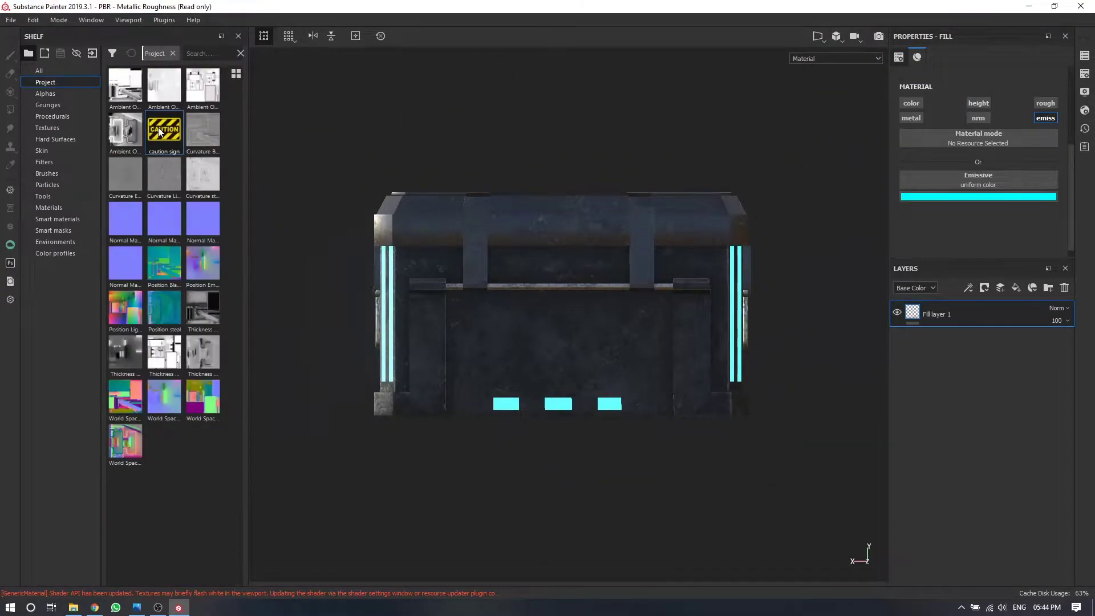
{"action": "right_click", "coordinate": [553, 340], "text": "ctrl+alt"}
{"action": "left_click", "coordinate": [996, 292]}
- Project the caution sign image as base colour onto the crate's front panel
{"action": "key", "text": "3"}
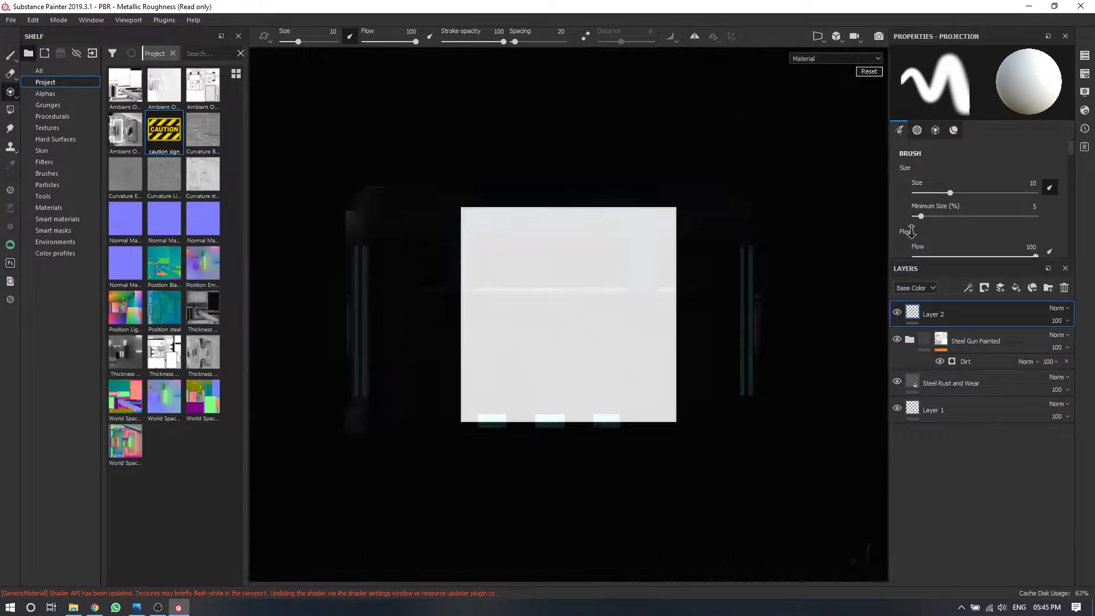
{"action": "key", "text": "p"}
{"action": "left_click", "coordinate": [823, 382]}
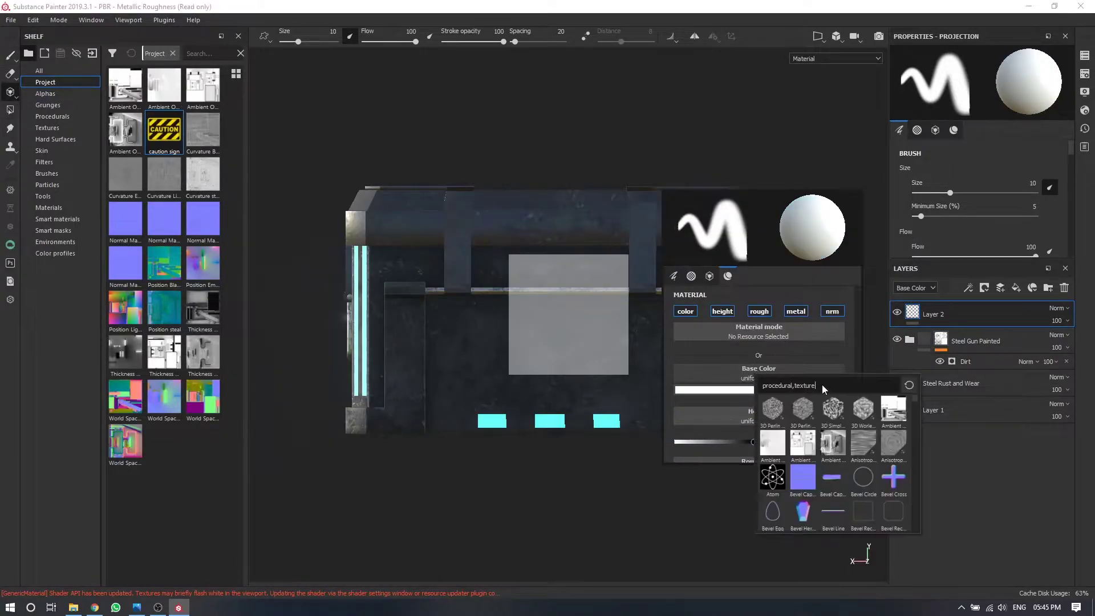
{"action": "left_click", "coordinate": [761, 403]}
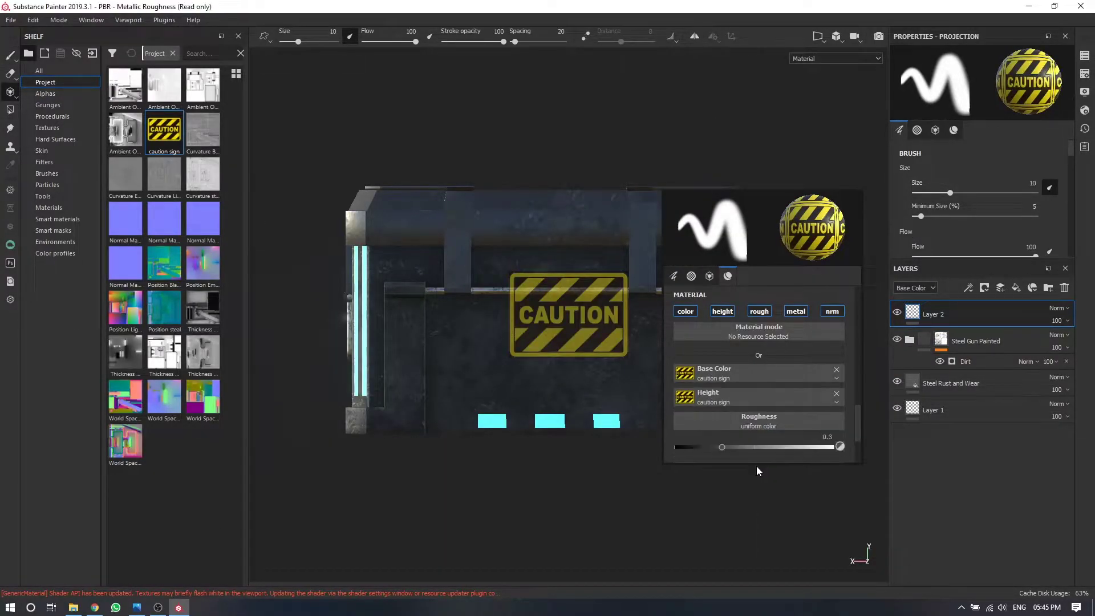
{"action": "mouse_move", "coordinate": [623, 205]}
{"action": "left_mouse_down", "text": "alt"}
{"action": "mouse_move", "coordinate": [647, 134]}
{"action": "mouse_move", "coordinate": [642, 164]}
{"action": "mouse_move", "coordinate": [622, 178]}
{"action": "left_mouse_up", "text": "alt"}
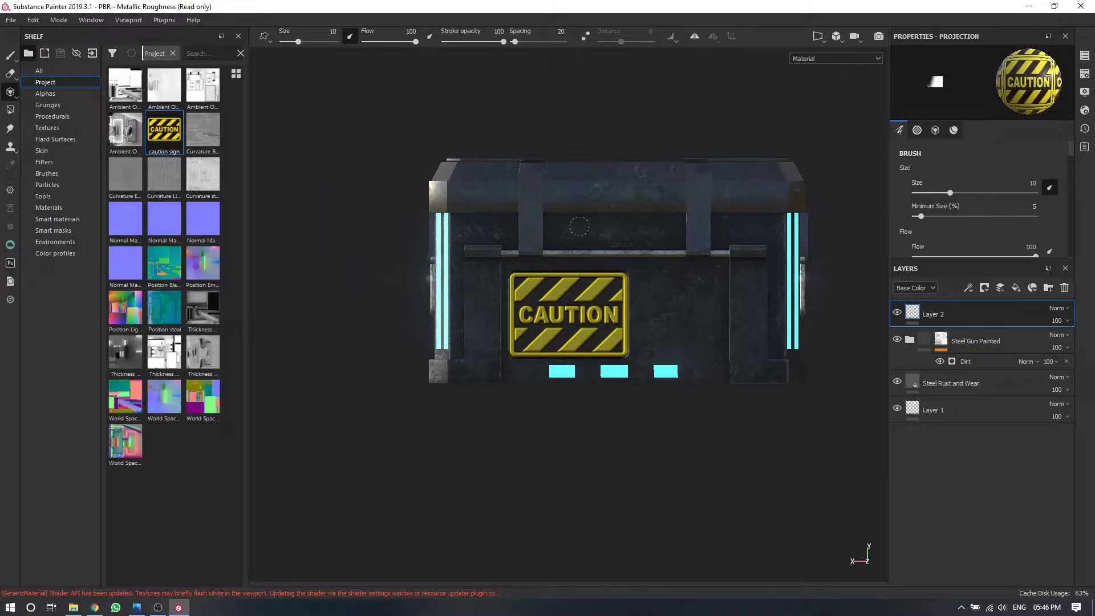
- Bake the projected decal, frame the crate front, and review the Dirt mask settings
{"action": "key", "text": "1"}
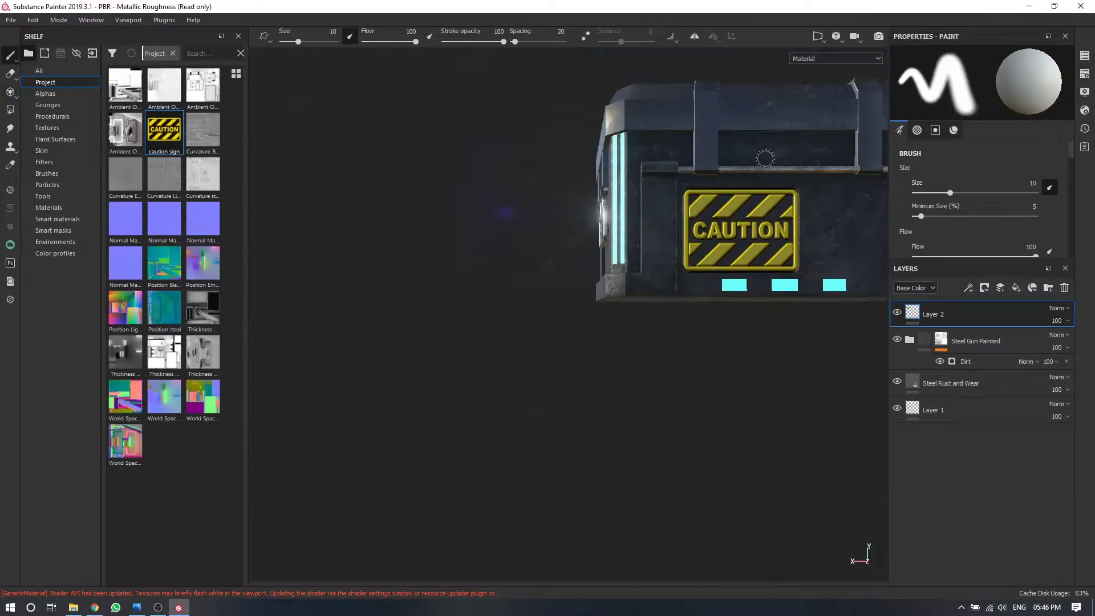
{"action": "left_click_drag", "start_coordinate": [606, 325], "coordinate": [742, 319], "text": "alt"}
{"action": "left_click_drag", "start_coordinate": [920, 341], "coordinate": [920, 319]}
{"action": "scroll", "coordinate": [570, 285], "scroll_direction": "up", "scroll_amount": 3}
{"action": "left_click", "coordinate": [966, 335]}
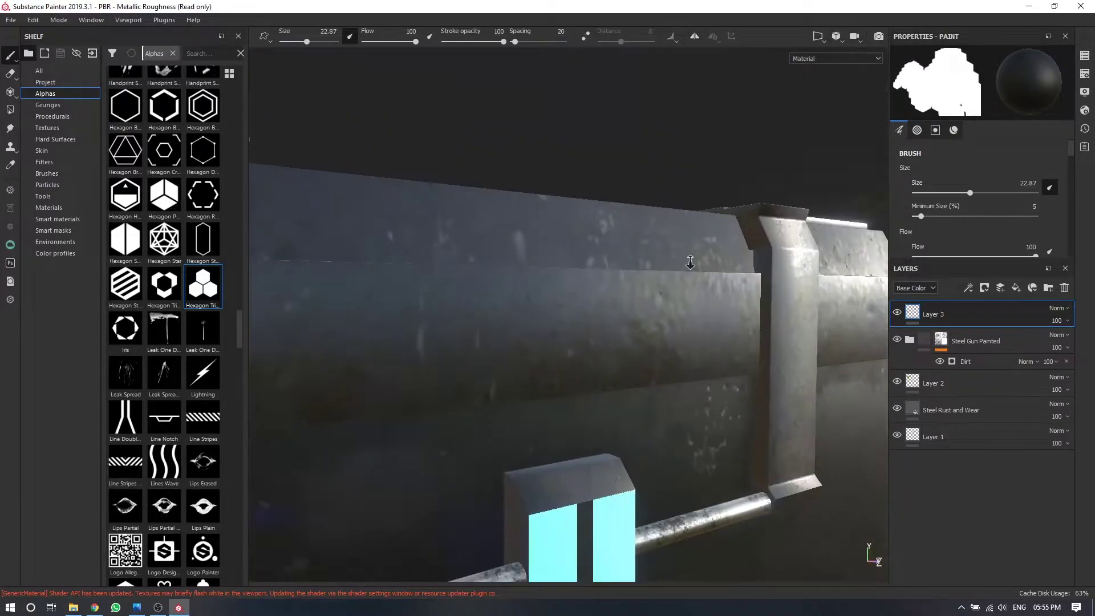
{"action": "scroll", "coordinate": [209, 323], "scroll_direction": "down", "scroll_amount": 5}
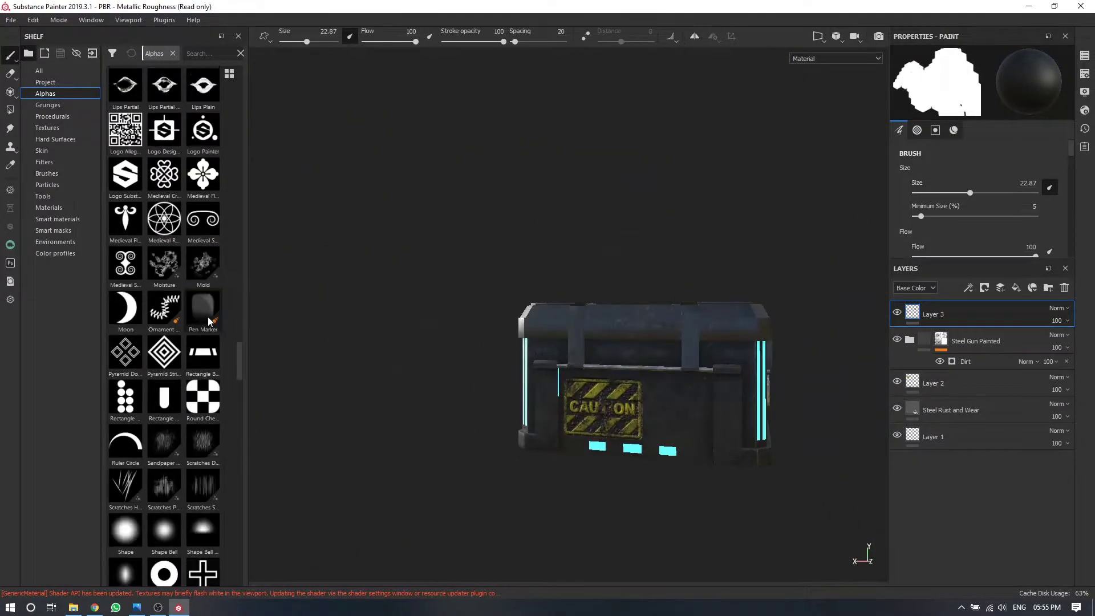
{"action": "scroll", "coordinate": [209, 323], "scroll_direction": "down", "scroll_amount": 5}
{"action": "scroll", "coordinate": [154, 364], "scroll_direction": "up", "scroll_amount": 5}
{"action": "scroll", "coordinate": [153, 364], "scroll_direction": "up", "scroll_amount": 5}
{"action": "scroll", "coordinate": [149, 366], "scroll_direction": "up", "scroll_amount": 5}
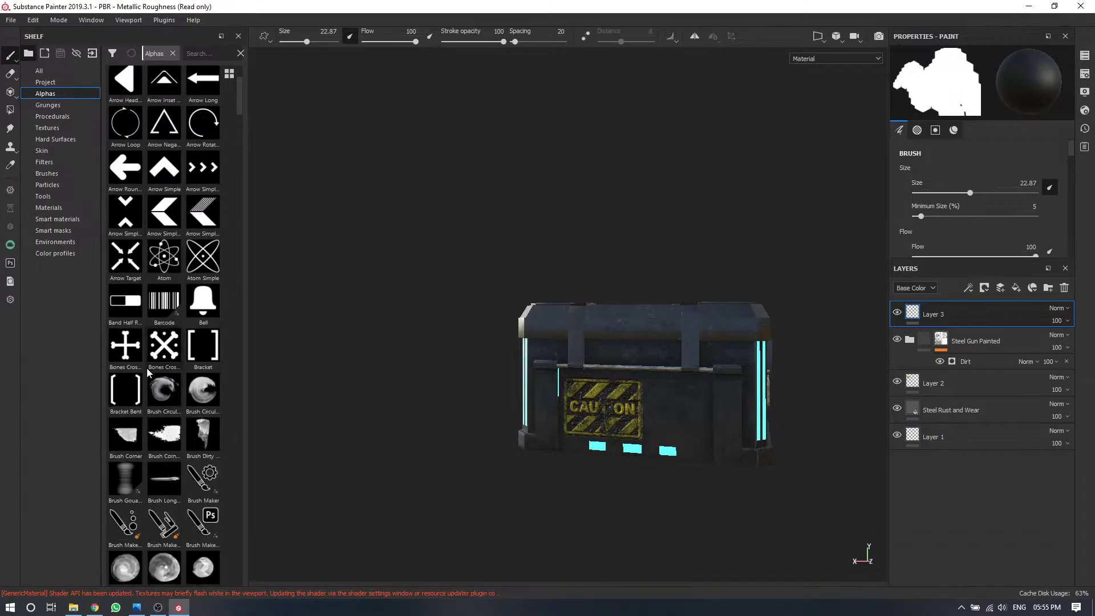
- Paint Atom stamps using the Atom Simple alpha with a larger brush and adjusted stamp spacing
{"action": "left_click", "coordinate": [203, 256]}
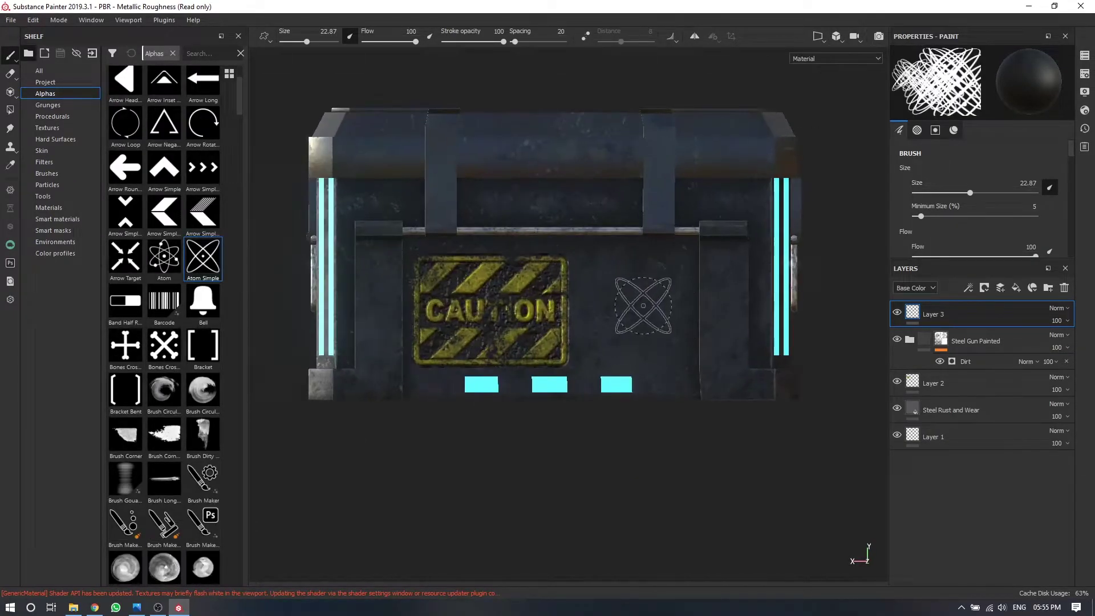
{"action": "right_click_drag", "start_coordinate": [658, 307], "coordinate": [632, 326], "text": "ctrl"}
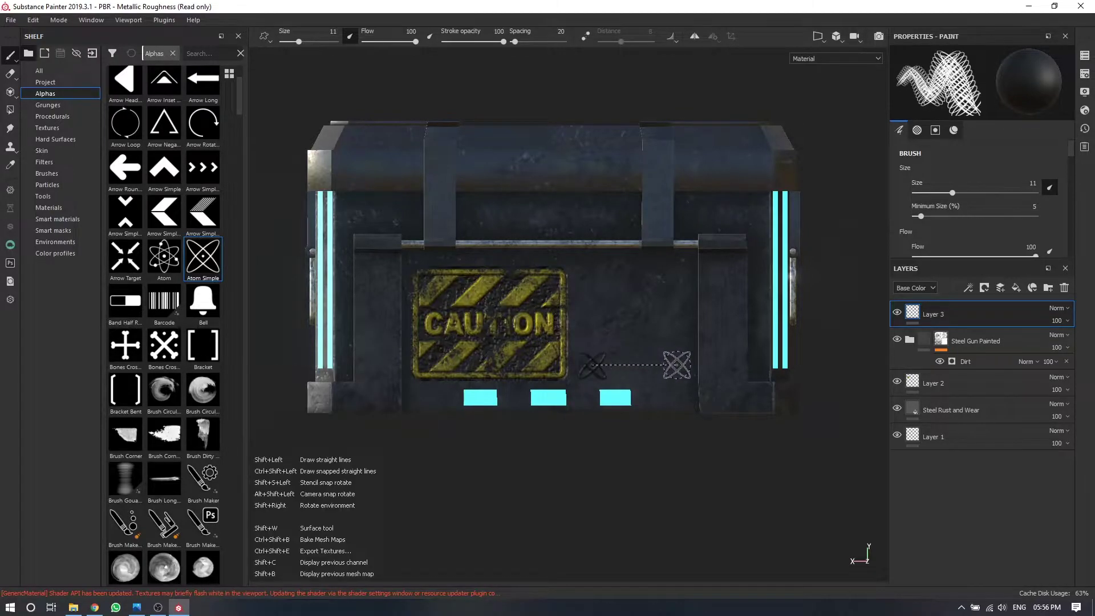
{"action": "key", "text": "p"}
{"action": "scroll", "coordinate": [628, 409], "scroll_direction": "down", "scroll_amount": 3}
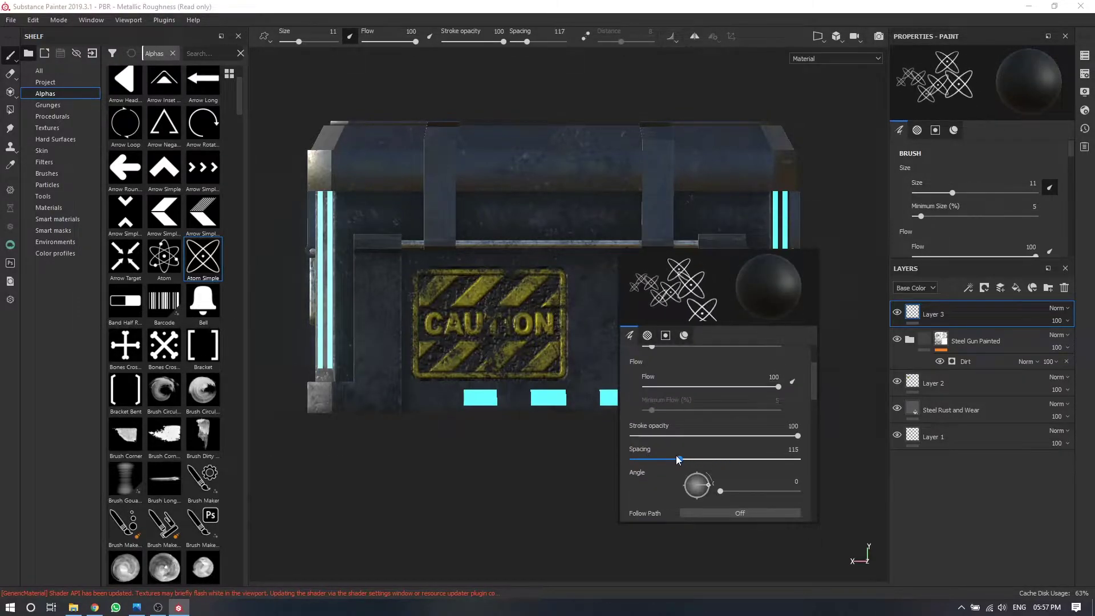
{"action": "mouse_move", "coordinate": [679, 460]}
{"action": "left_mouse_down"}
{"action": "mouse_move", "coordinate": [724, 451]}
{"action": "mouse_move", "coordinate": [736, 459]}
{"action": "left_mouse_up"}
{"action": "key", "text": "p"}
{"action": "key", "text": "p"}
{"action": "key", "text": "p"}
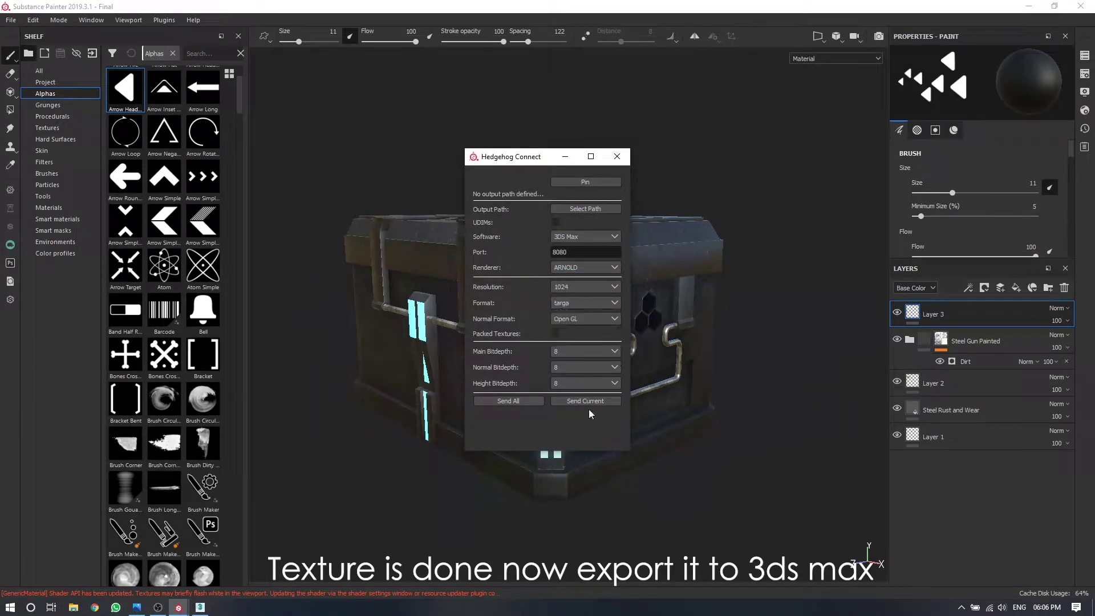
- Point the texture export path at a textures folder inside Render bug yt > sci fi crate
{"action": "left_click", "coordinate": [585, 208]}
{"action": "left_click", "coordinate": [675, 285]}
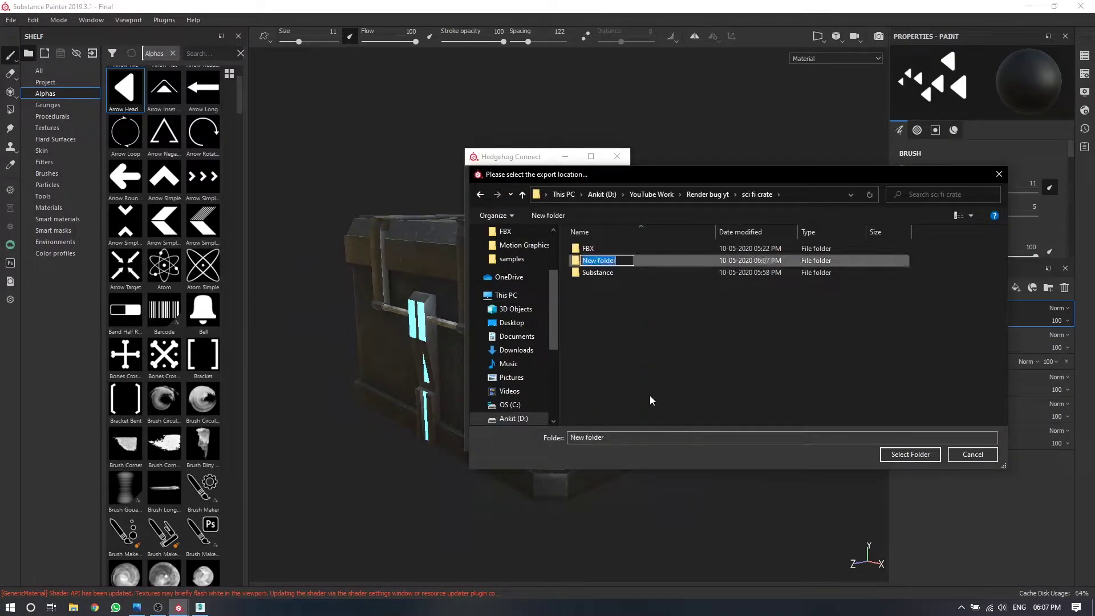
{"action": "left_click", "coordinate": [911, 454]}
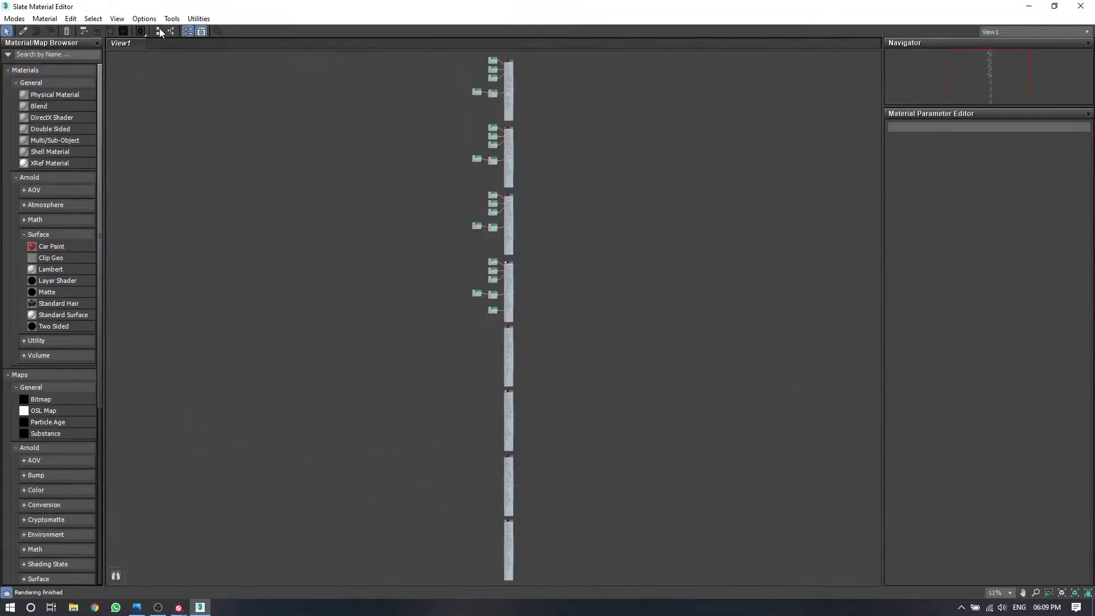
- Lay out the Slate nodes, place Light Metal beside AR_Light Metal, and wire its texture maps
{"action": "left_click", "coordinate": [160, 43]}
{"action": "scroll", "coordinate": [511, 193], "scroll_direction": "up", "scroll_amount": 5}
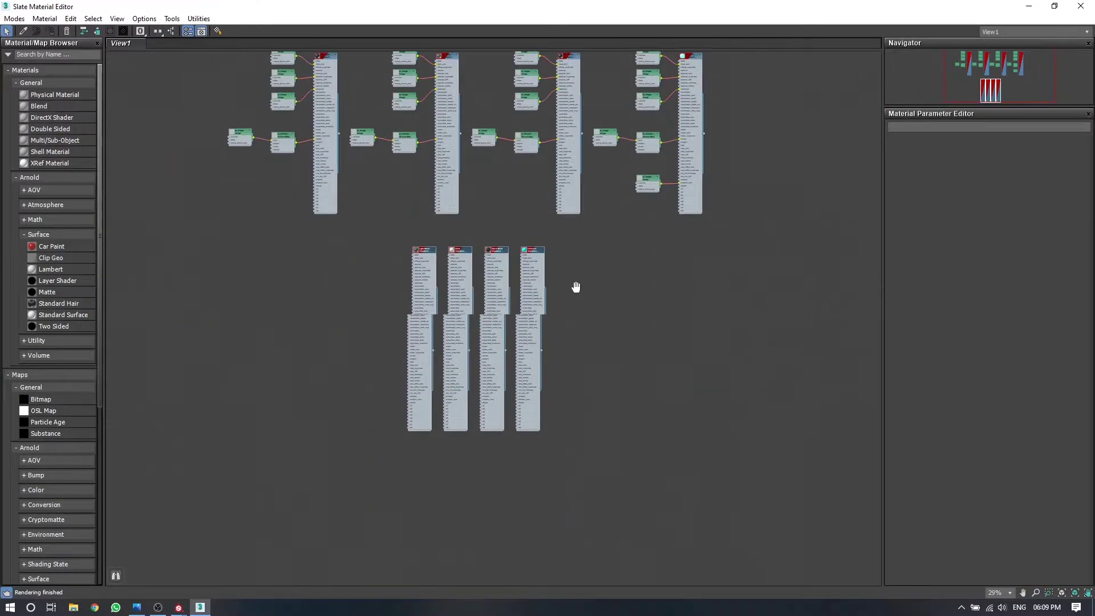
{"action": "scroll", "coordinate": [468, 125], "scroll_direction": "up", "scroll_amount": 3}
{"action": "scroll", "coordinate": [468, 125], "scroll_direction": "down", "scroll_amount": 2}
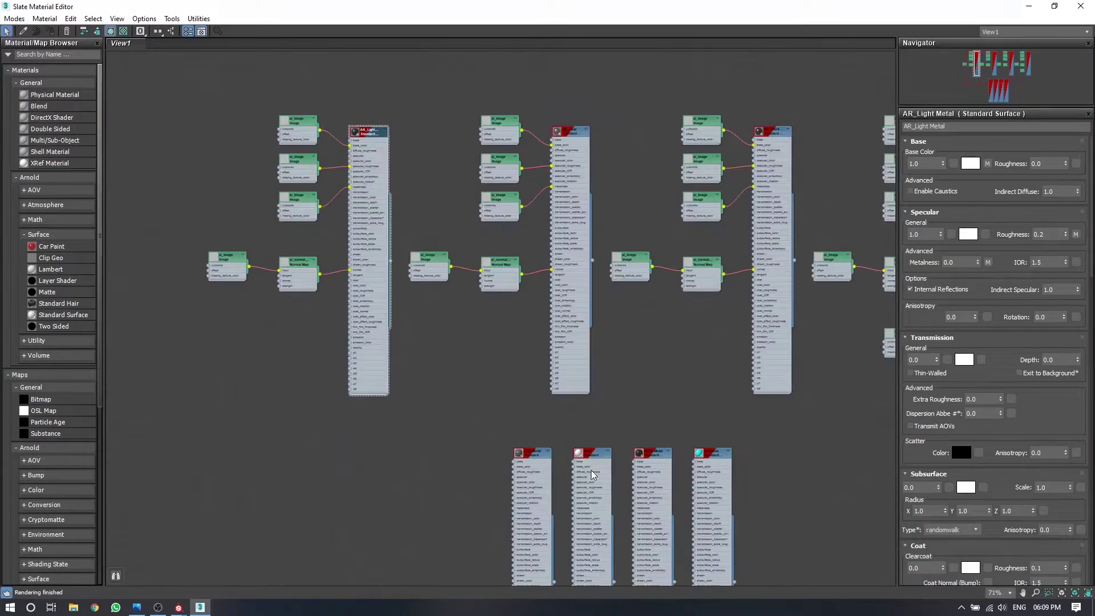
{"action": "left_click_drag", "start_coordinate": [533, 453], "coordinate": [368, 137]}
{"action": "scroll", "coordinate": [368, 137], "scroll_direction": "up", "scroll_amount": 3}
{"action": "scroll", "coordinate": [656, 211], "scroll_direction": "up", "scroll_amount": 3}
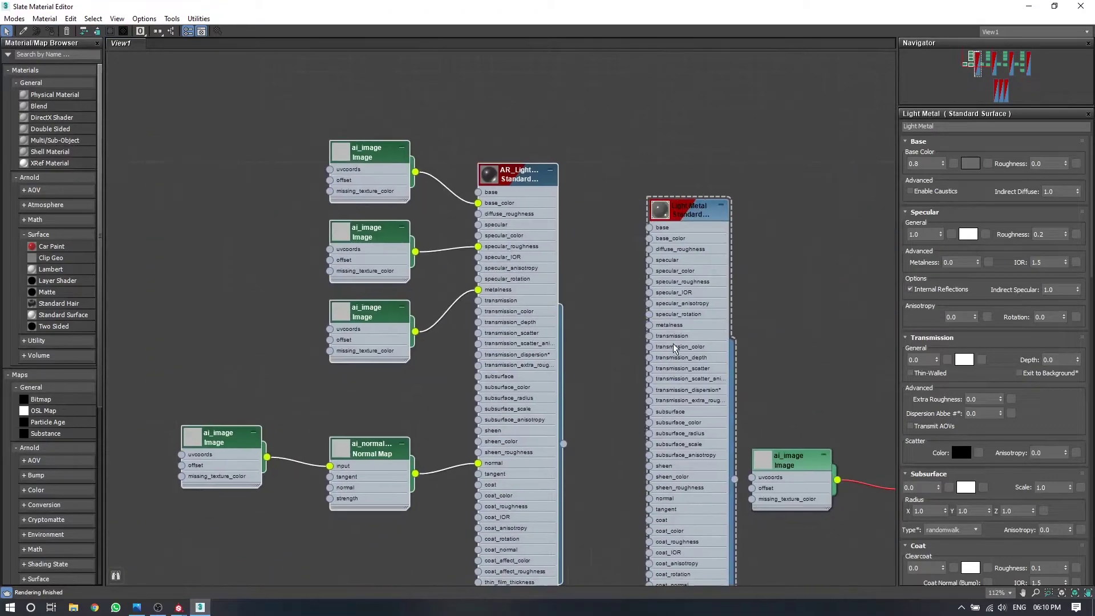
{"action": "left_click_drag", "start_coordinate": [658, 208], "coordinate": [625, 174]}
{"action": "left_click", "coordinate": [523, 174]}
{"action": "left_click", "coordinate": [621, 213]}
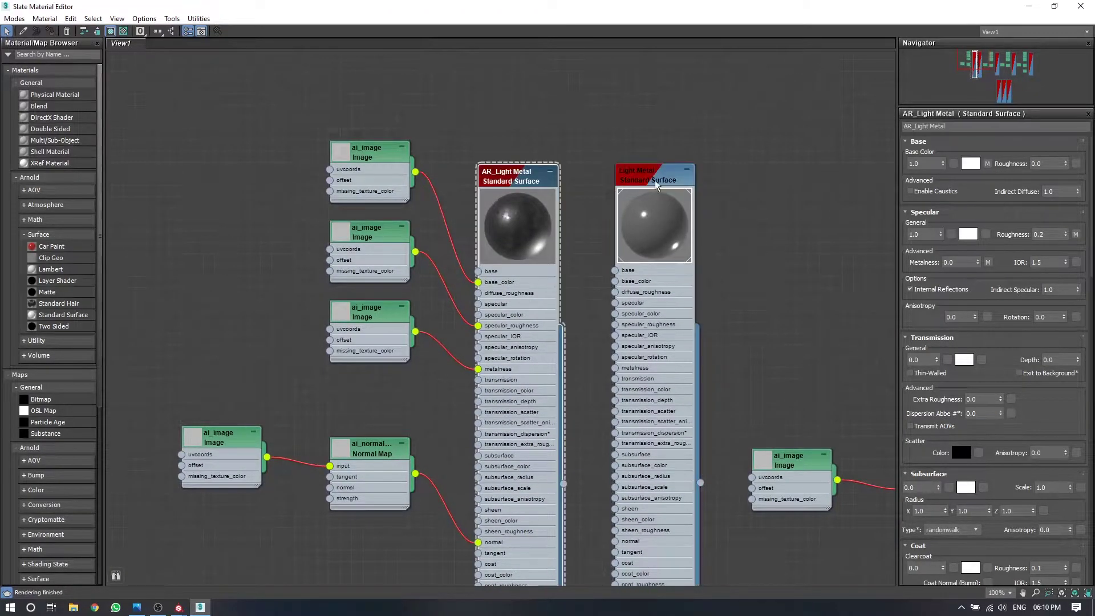
{"action": "left_click", "coordinate": [556, 276]}
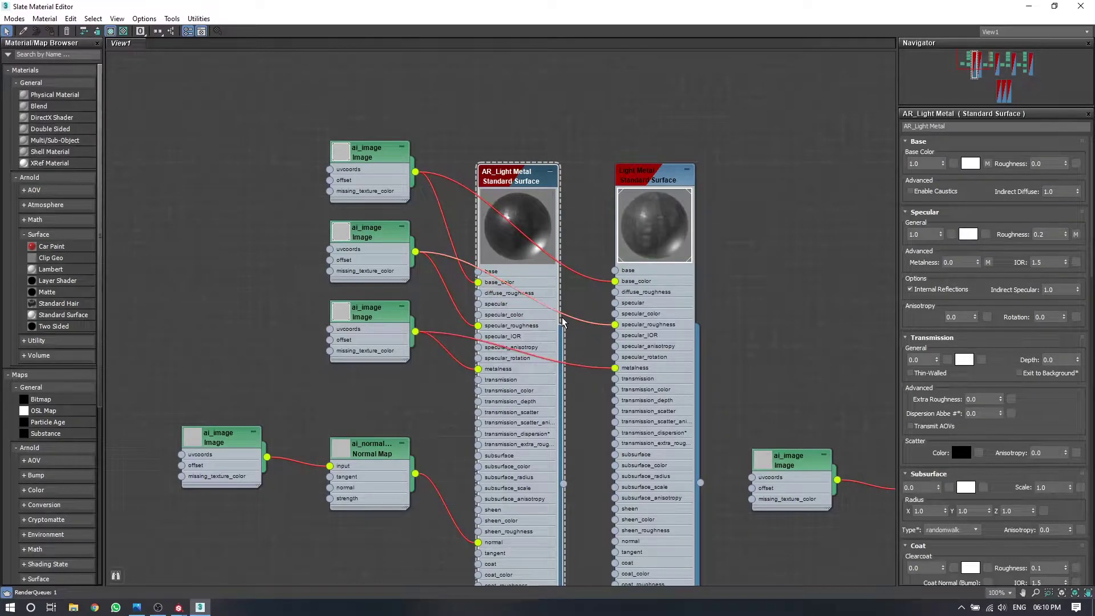
{"action": "middle_click_drag", "start_coordinate": [563, 322], "coordinate": [518, 242]}
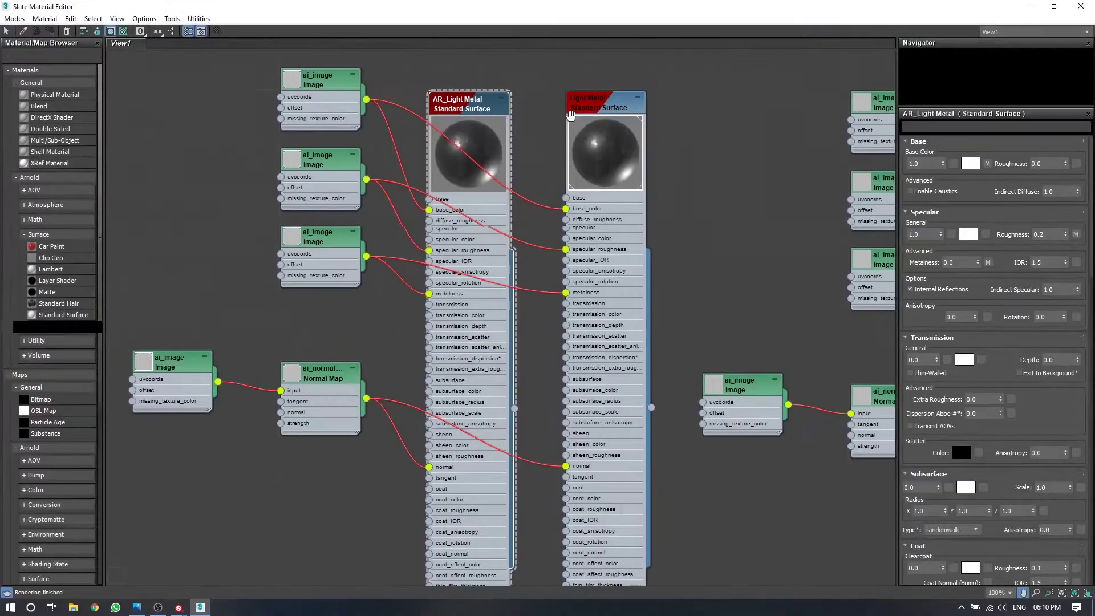
- Wire image maps into steal's base_color and metalness, and the normal map into its normal
{"action": "scroll", "coordinate": [506, 219], "scroll_direction": "down", "scroll_amount": 5}
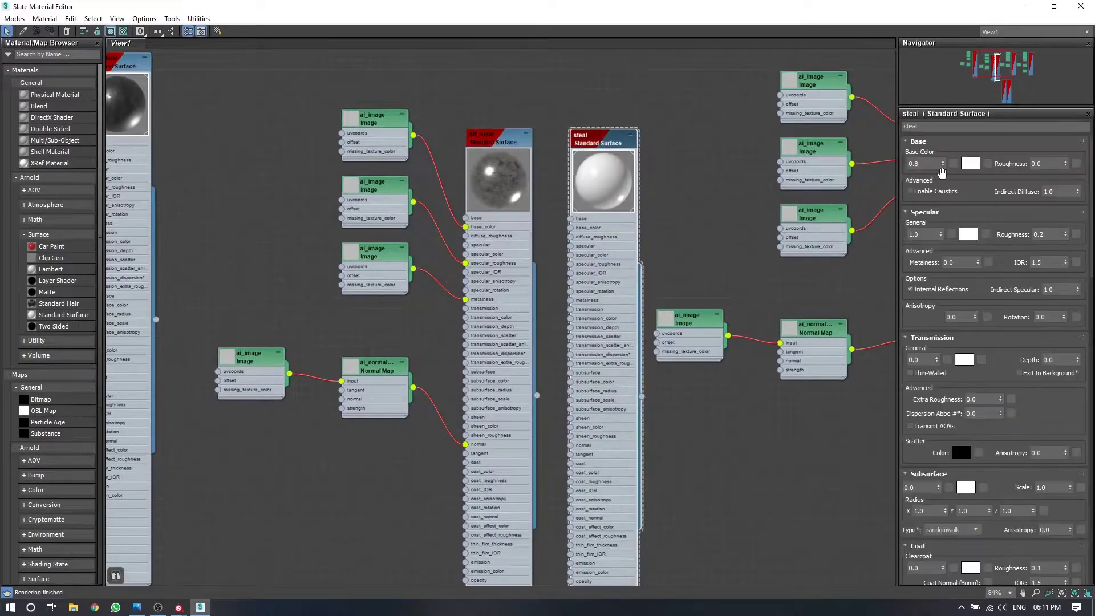
{"action": "left_click_drag", "start_coordinate": [413, 138], "coordinate": [571, 227]}
{"action": "scroll", "coordinate": [549, 180], "scroll_direction": "up", "scroll_amount": 2}
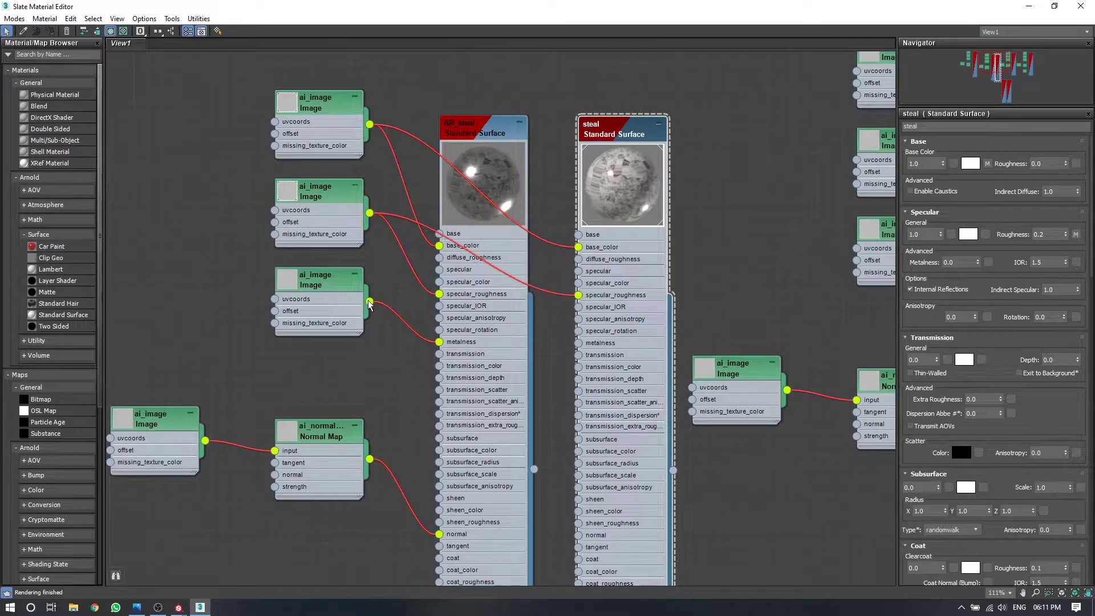
{"action": "left_click_drag", "start_coordinate": [369, 302], "coordinate": [578, 343]}
{"action": "scroll", "coordinate": [301, 322], "scroll_direction": "down", "scroll_amount": 1}
{"action": "left_click_drag", "start_coordinate": [484, 421], "coordinate": [482, 401]}
{"action": "scroll", "coordinate": [484, 342], "scroll_direction": "down", "scroll_amount": 2}
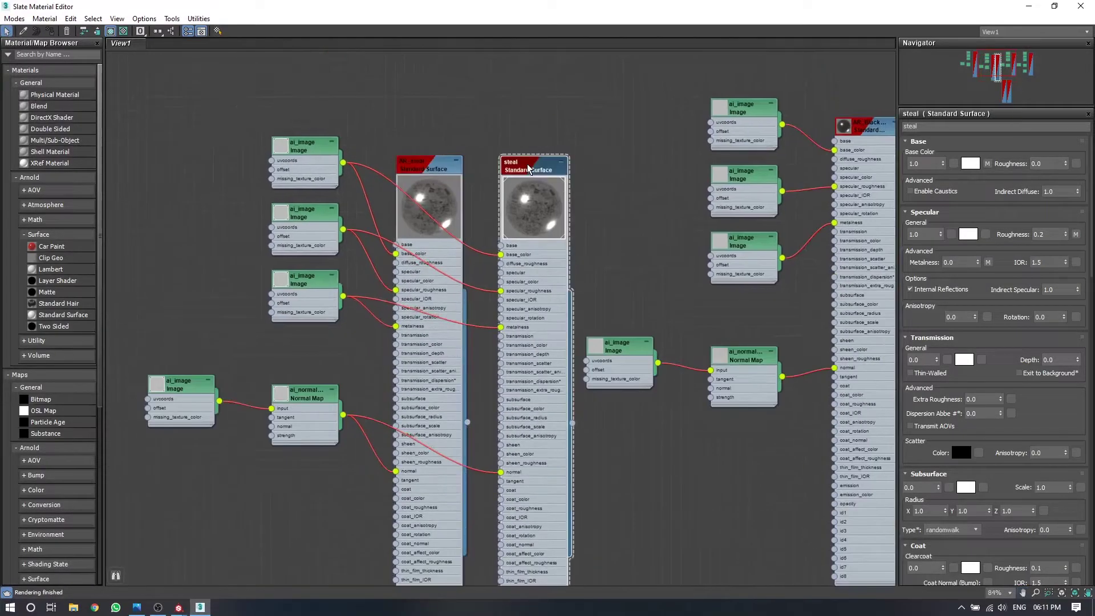
{"action": "left_click", "coordinate": [429, 171]}
- Connect the third image map to Black Metal's metalness and open AR_Black Metal's parameters
{"action": "scroll", "coordinate": [450, 190], "scroll_direction": "down", "scroll_amount": 4}
{"action": "left_click_drag", "start_coordinate": [440, 73], "coordinate": [556, 364]}
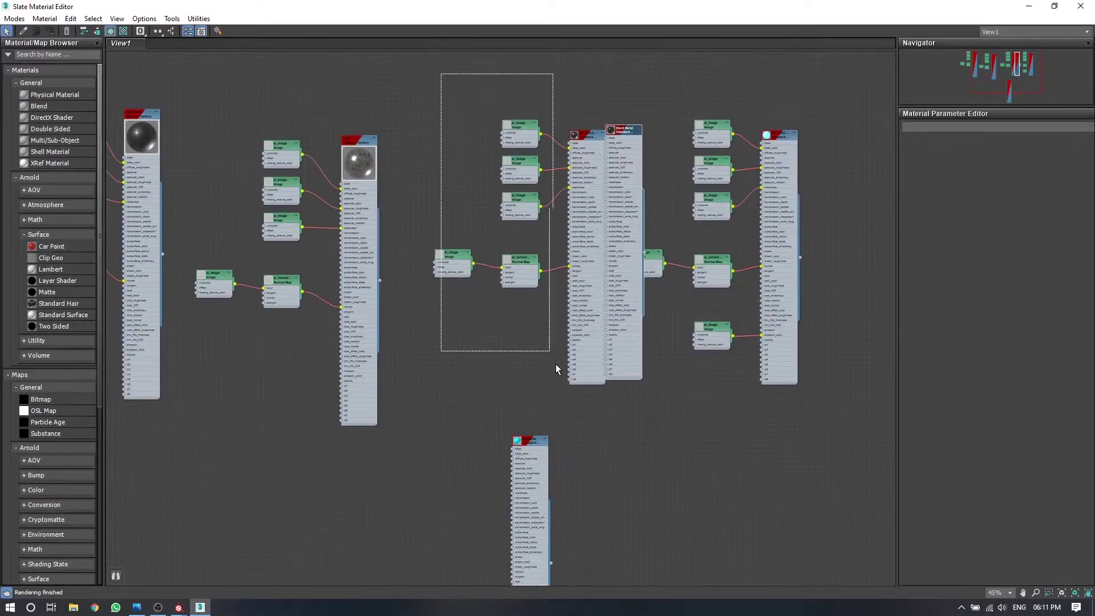
{"action": "scroll", "coordinate": [465, 254], "scroll_direction": "up", "scroll_amount": 2}
{"action": "scroll", "coordinate": [465, 254], "scroll_direction": "up", "scroll_amount": 2}
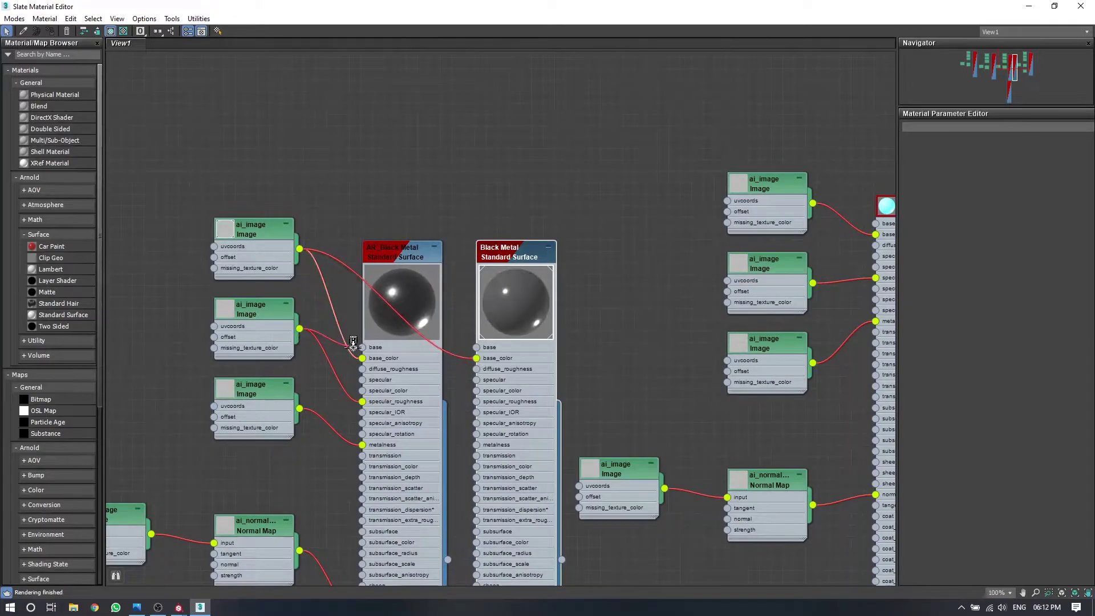
{"action": "middle_click_drag", "start_coordinate": [479, 444], "coordinate": [469, 340]}
{"action": "left_click_drag", "start_coordinate": [299, 409], "coordinate": [476, 444]}
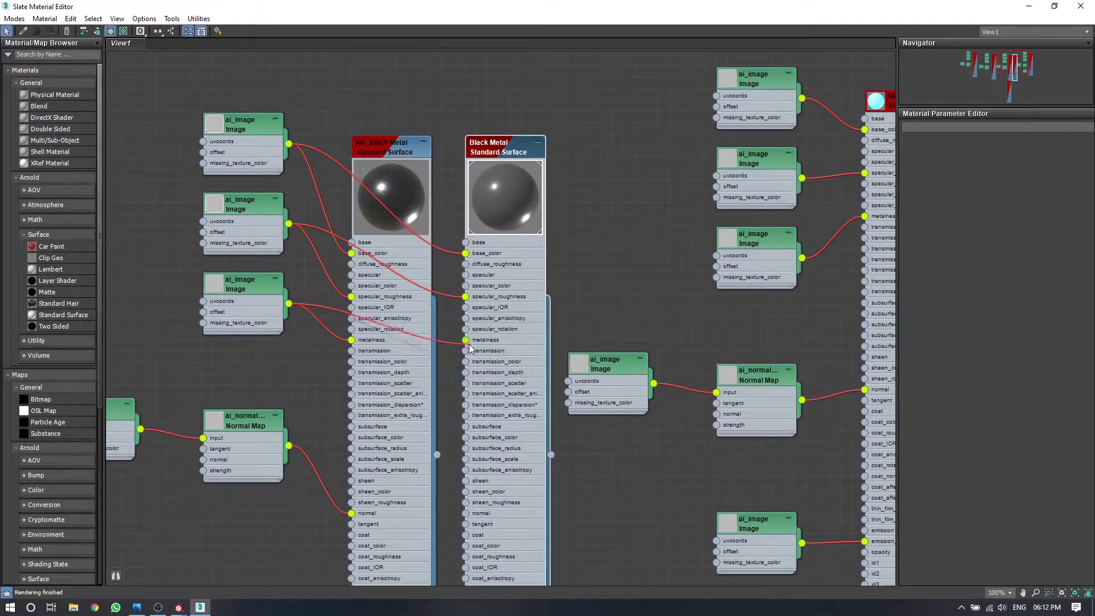
{"action": "double_click", "coordinate": [401, 150]}
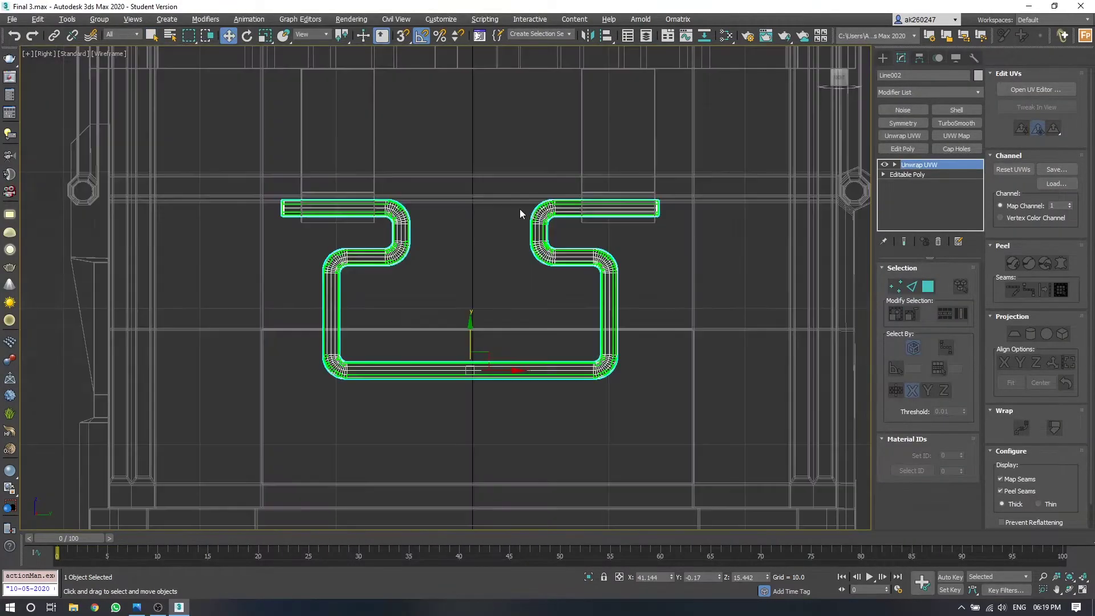
- Nudge the handle pipe right, add and clone an Arnold light above the chest, and test-render twice
{"action": "left_click_drag", "start_coordinate": [501, 402], "coordinate": [517, 396]}
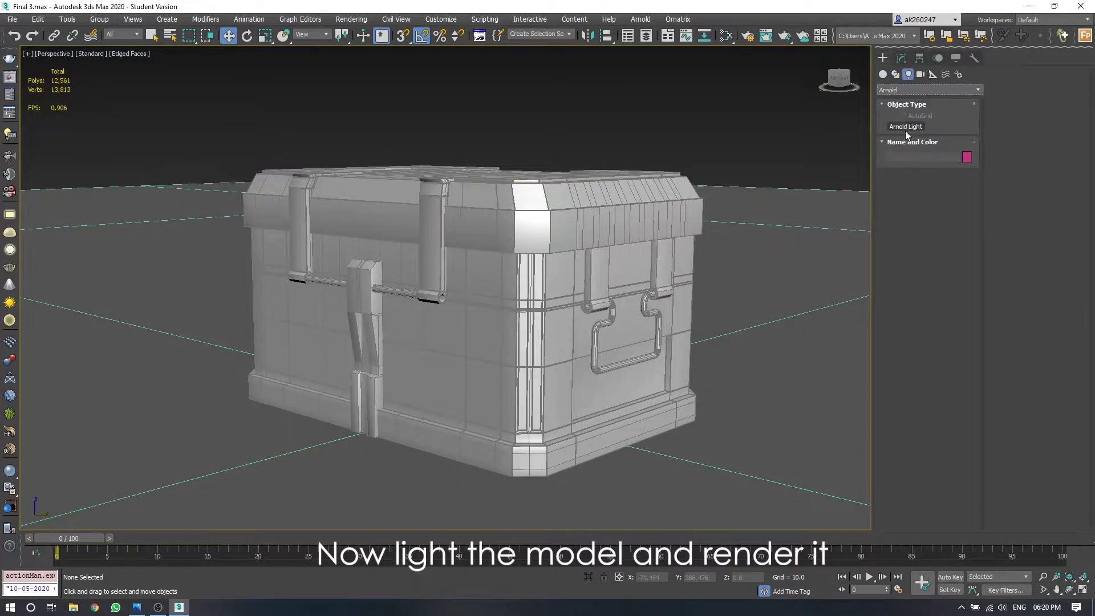
{"action": "left_click", "coordinate": [905, 131]}
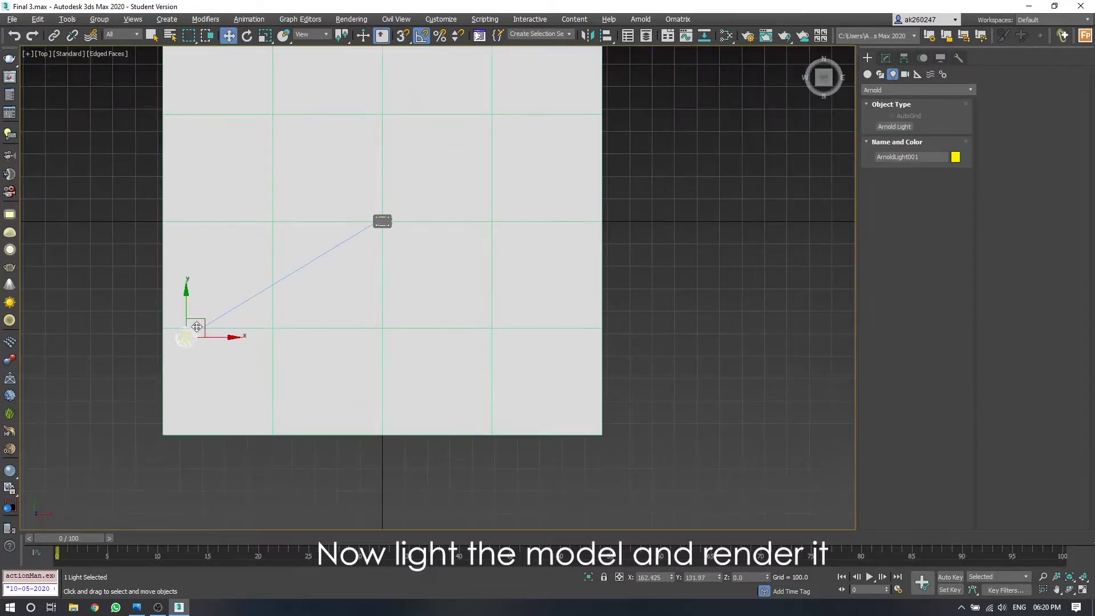
{"action": "mouse_move", "coordinate": [252, 291]}
{"action": "left_mouse_down", "text": "shift"}
{"action": "mouse_move", "coordinate": [480, 305]}
{"action": "mouse_move", "coordinate": [386, 126]}
{"action": "left_mouse_up", "text": "shift"}
{"action": "key", "text": "Return"}
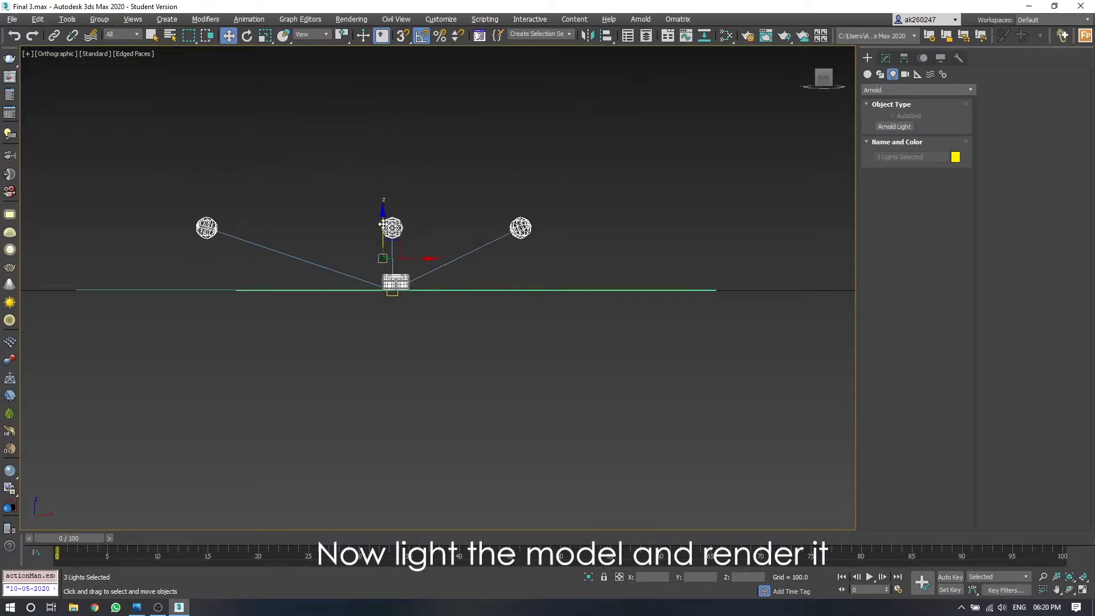
{"action": "key", "text": "shift+q"}
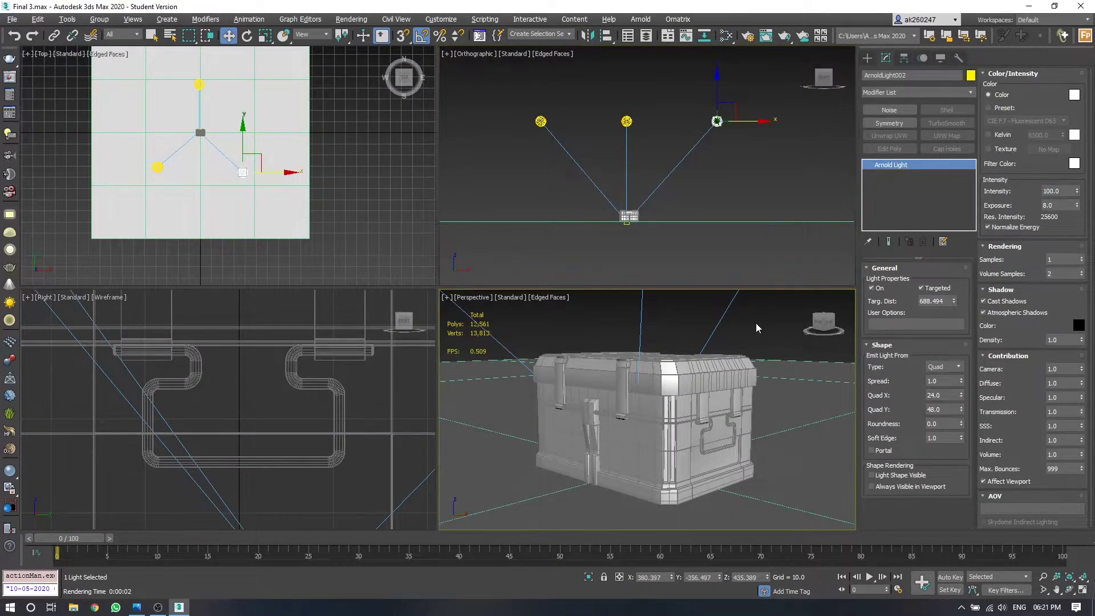
{"action": "key", "text": "shift+q"}
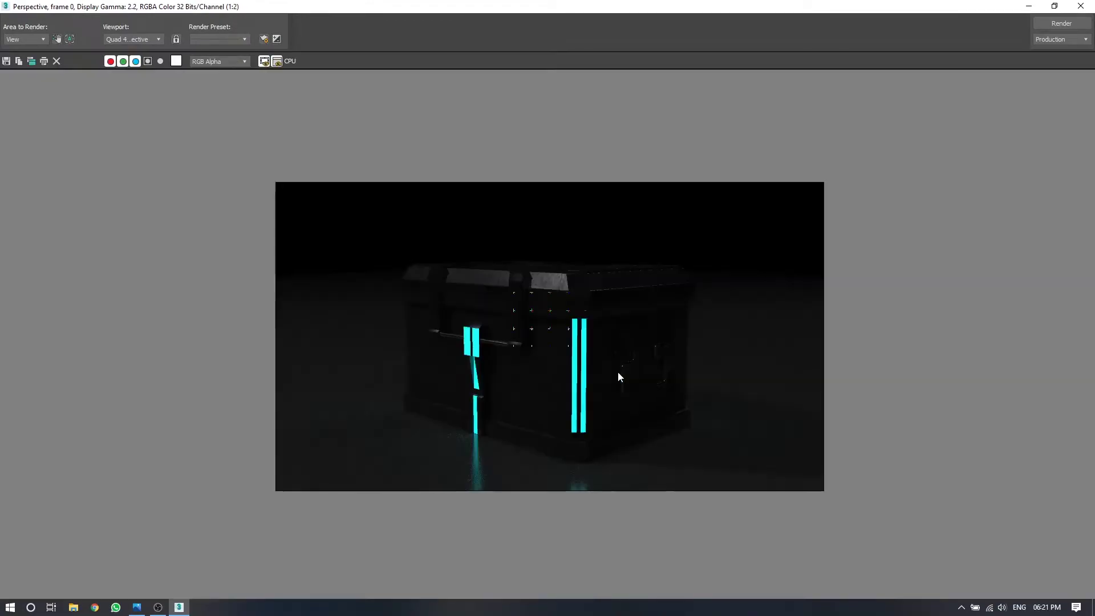
- Re-render the Perspective view with Arnold to check the dark steel and cyan strips
{"action": "key", "text": "shift+q"}
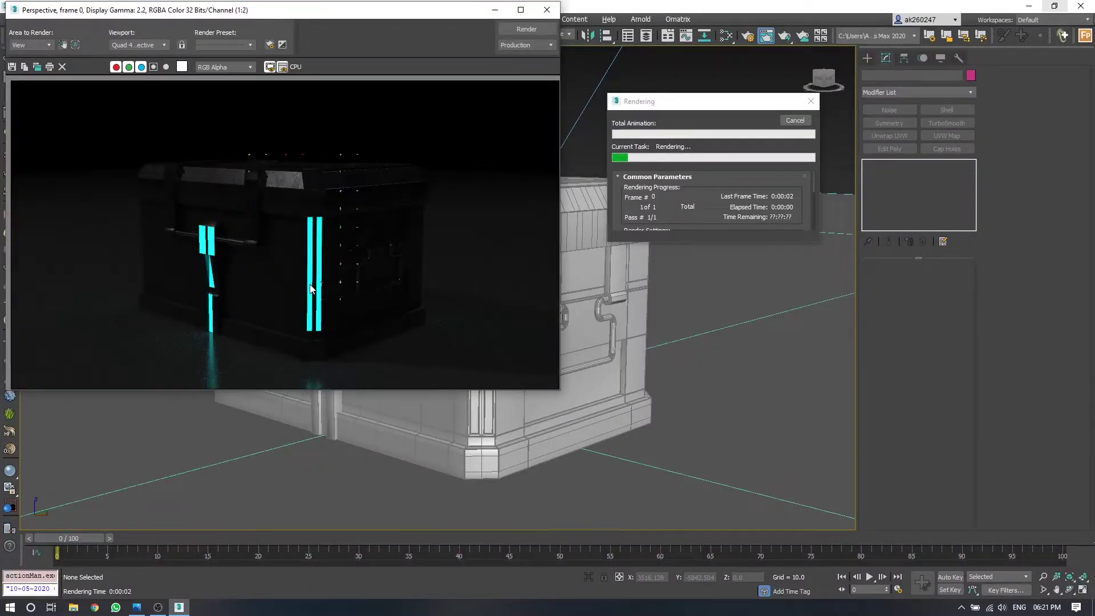